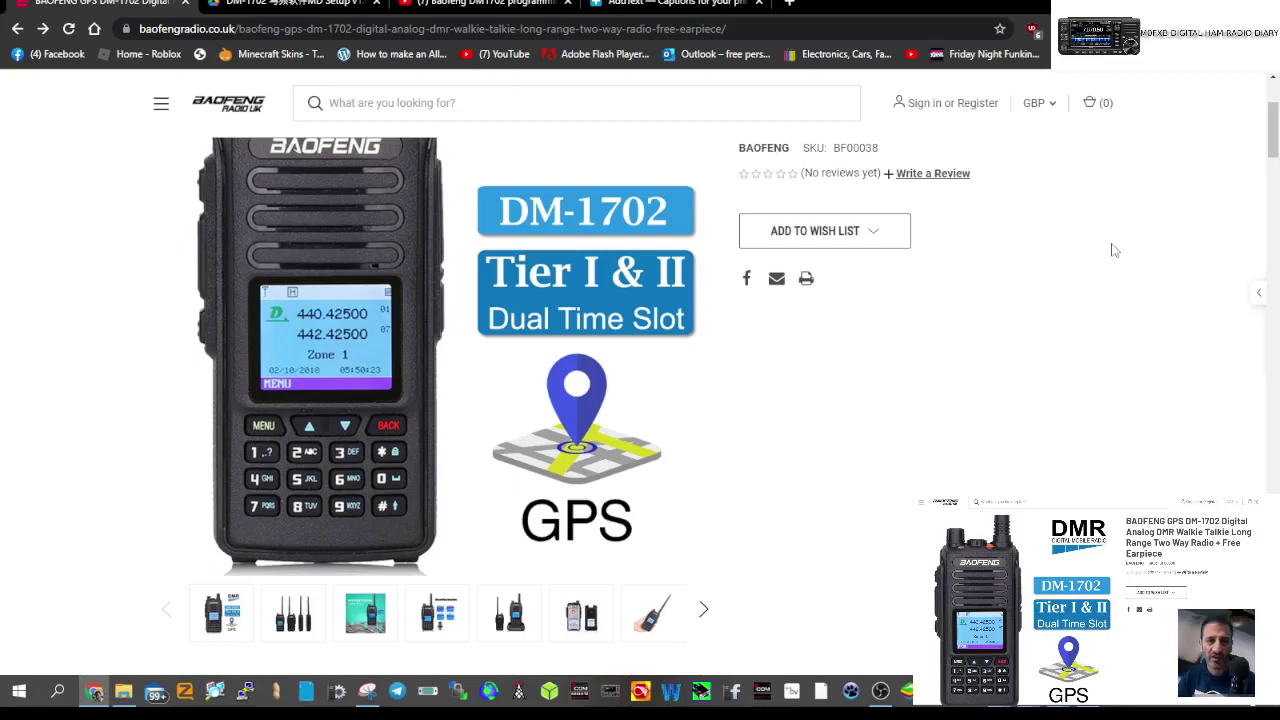
- Switch from the Baofeng product page to the 'Baofeng DM1702 programming and mini review' YouTube tab
{"action": "scroll", "coordinate": [1045, 298], "scroll_direction": "up", "scroll_amount": 1}
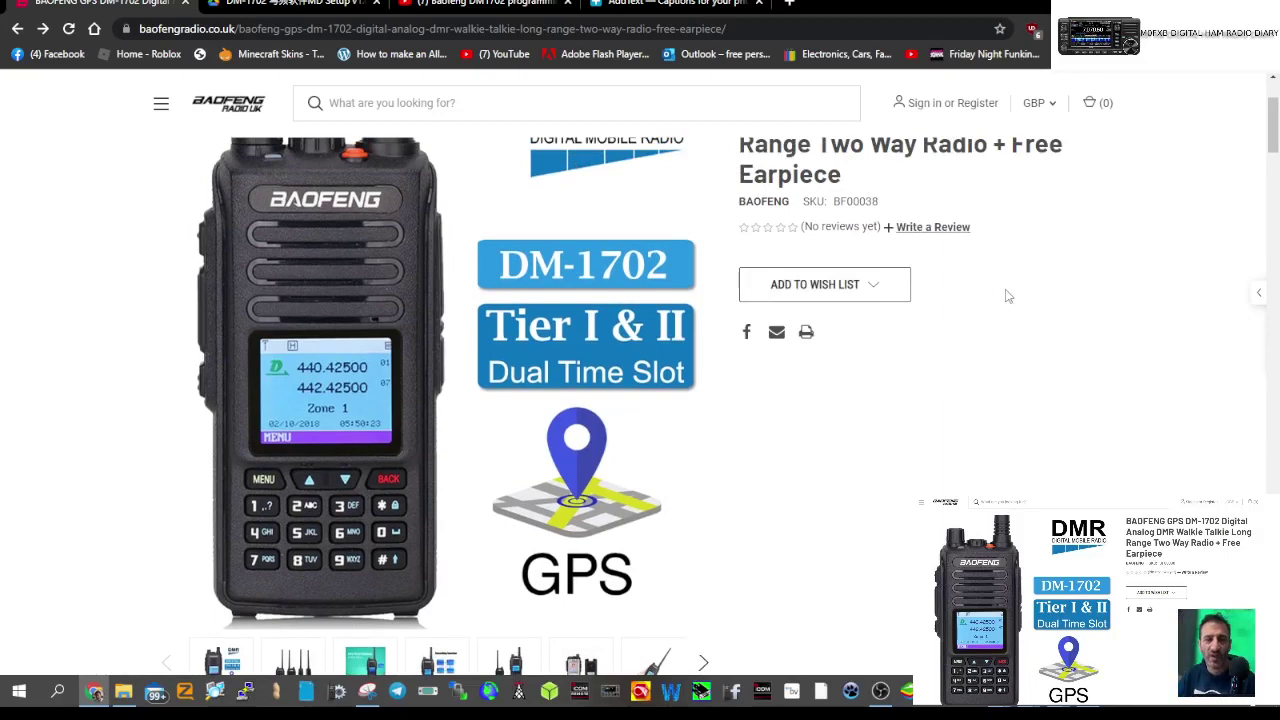
{"action": "left_click", "coordinate": [488, 4]}
{"action": "scroll", "coordinate": [278, 478], "scroll_direction": "down", "scroll_amount": 1}
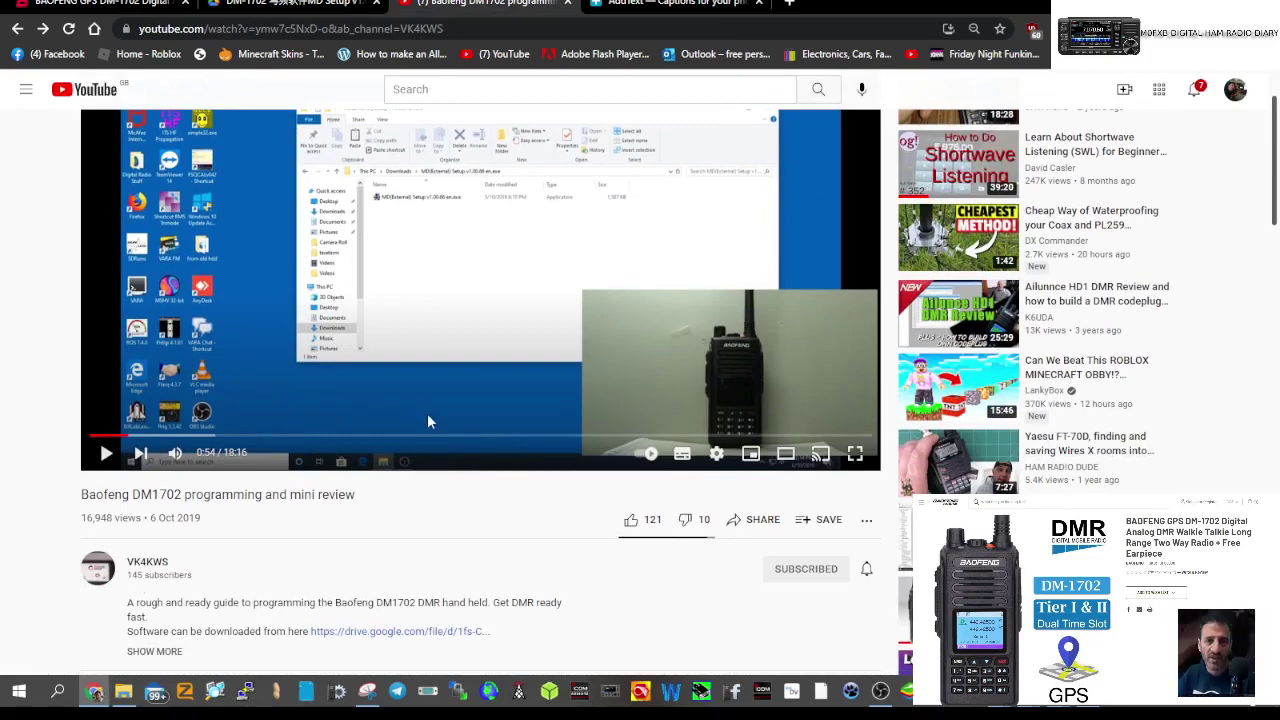
- Leave the YouTube video and bring the DM-1702 CPS window to the front from the taskbar
{"action": "scroll", "coordinate": [430, 460], "scroll_direction": "down", "scroll_amount": 1}
{"action": "scroll", "coordinate": [432, 440], "scroll_direction": "up", "scroll_amount": 2}
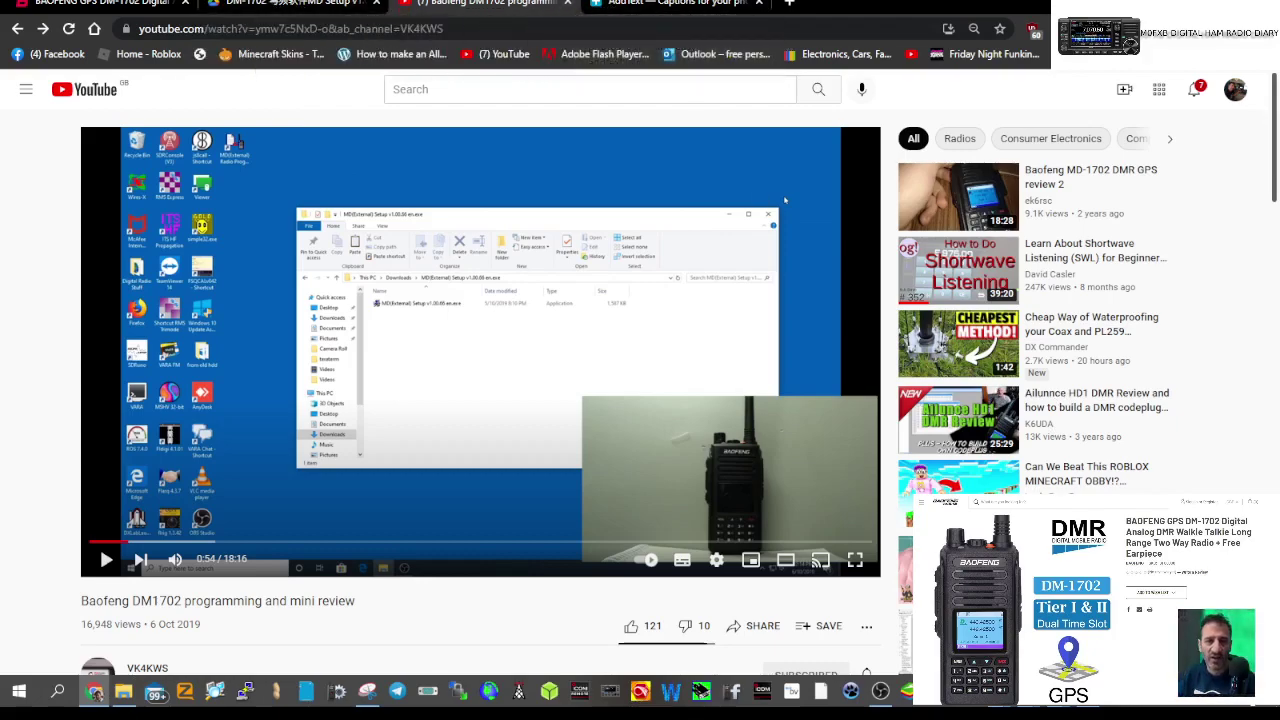
{"action": "left_click", "coordinate": [1100, 711]}
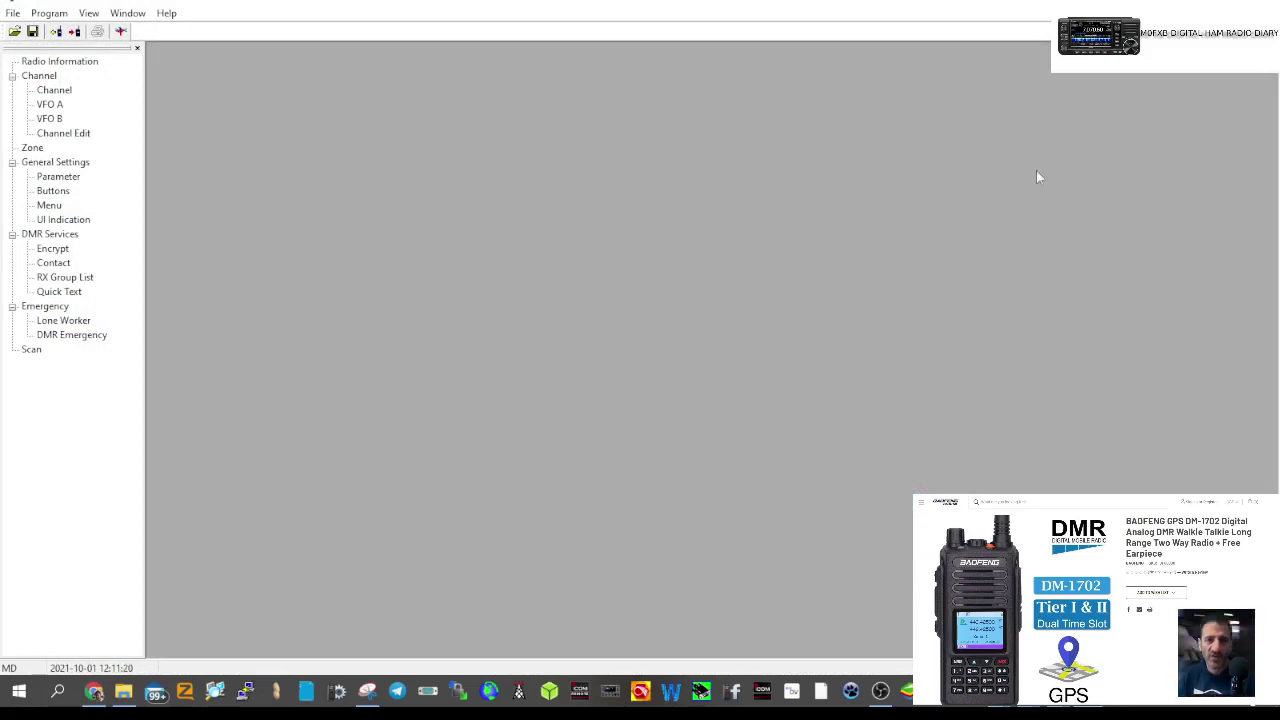
- Open the D1.00.01.001.data codeplug from the C:\BIN folder
{"action": "left_click", "coordinate": [10, 8]}
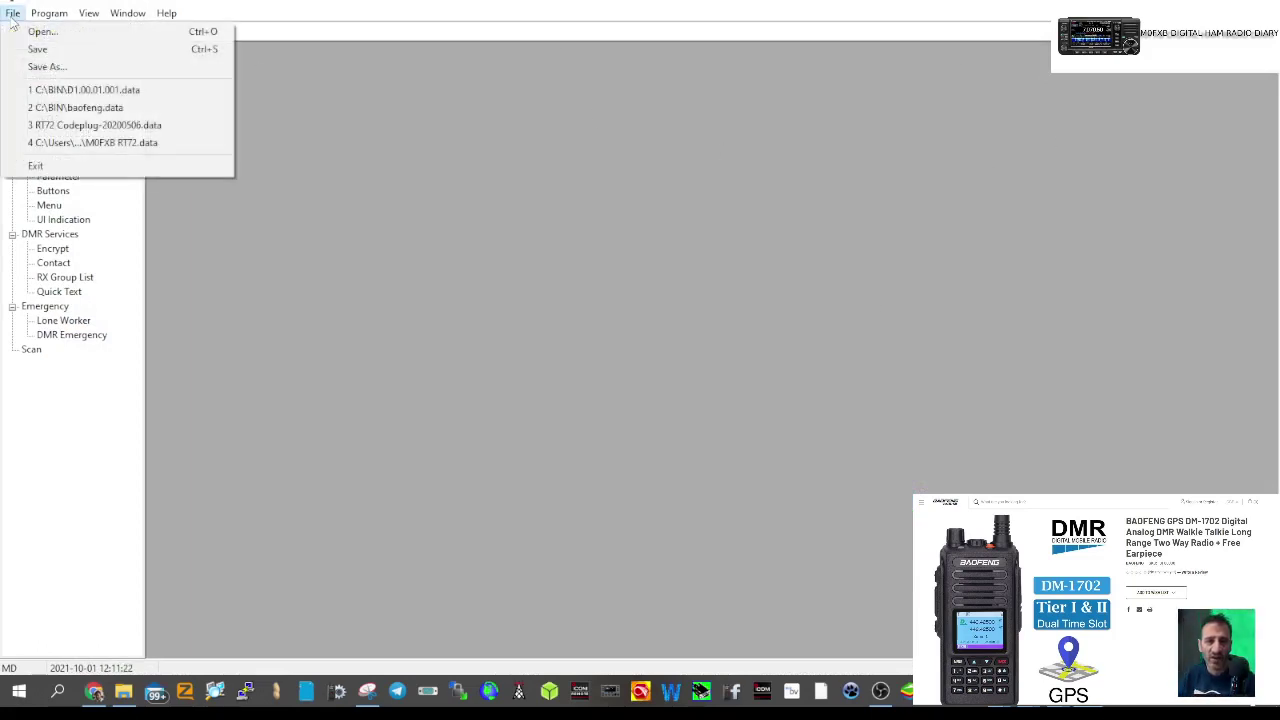
{"action": "left_click", "coordinate": [42, 31]}
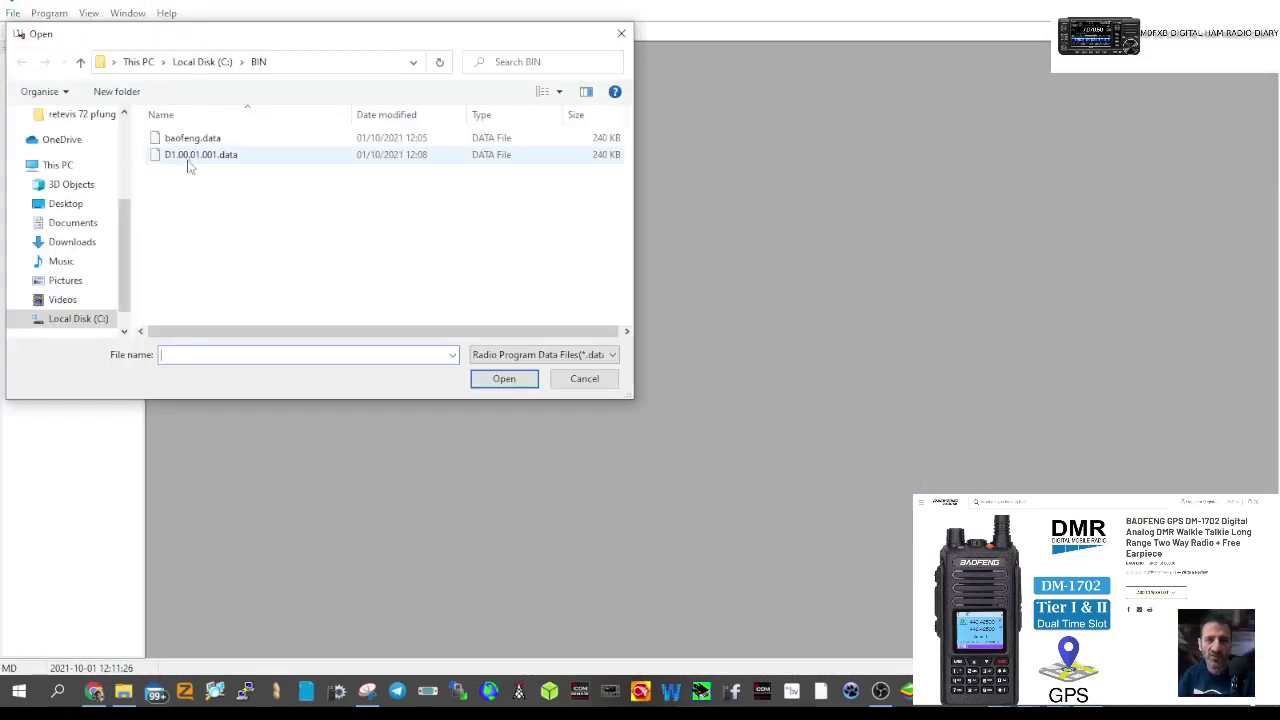
{"action": "double_click", "coordinate": [220, 162]}
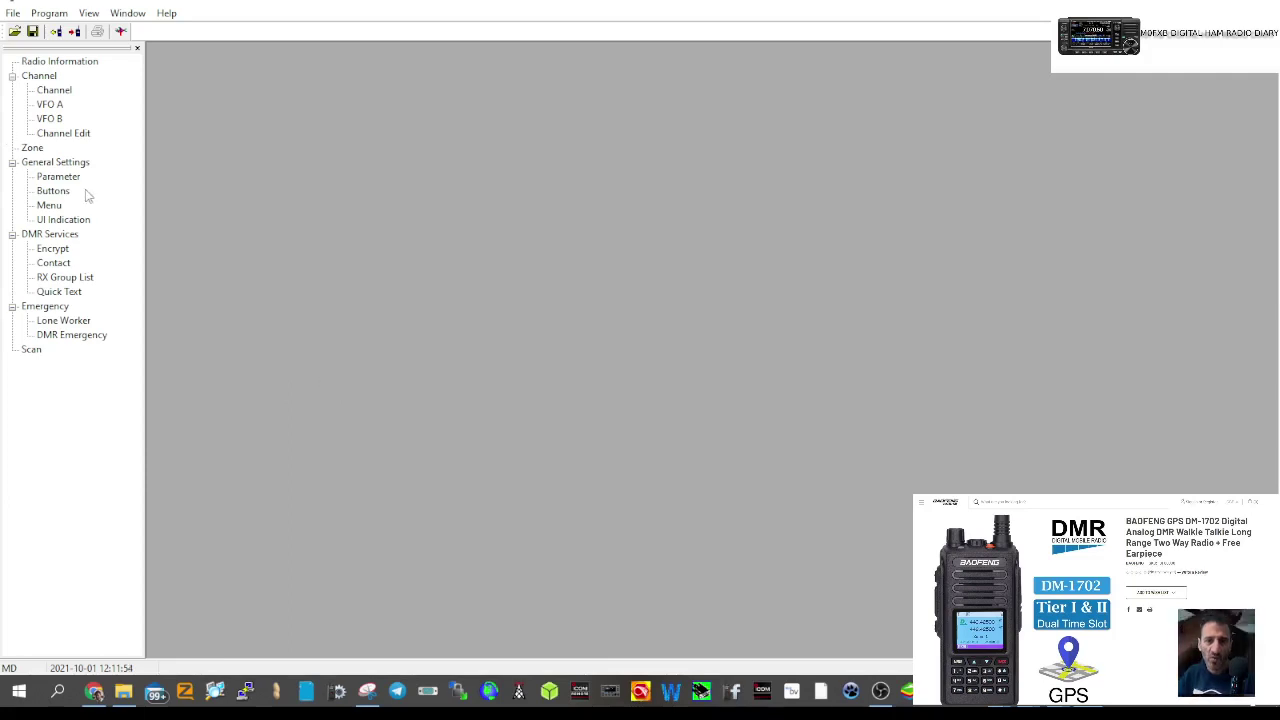
- Enter the radio's DMR ID in the Parameter settings, then show the Channel list
{"action": "double_click", "coordinate": [58, 177]}
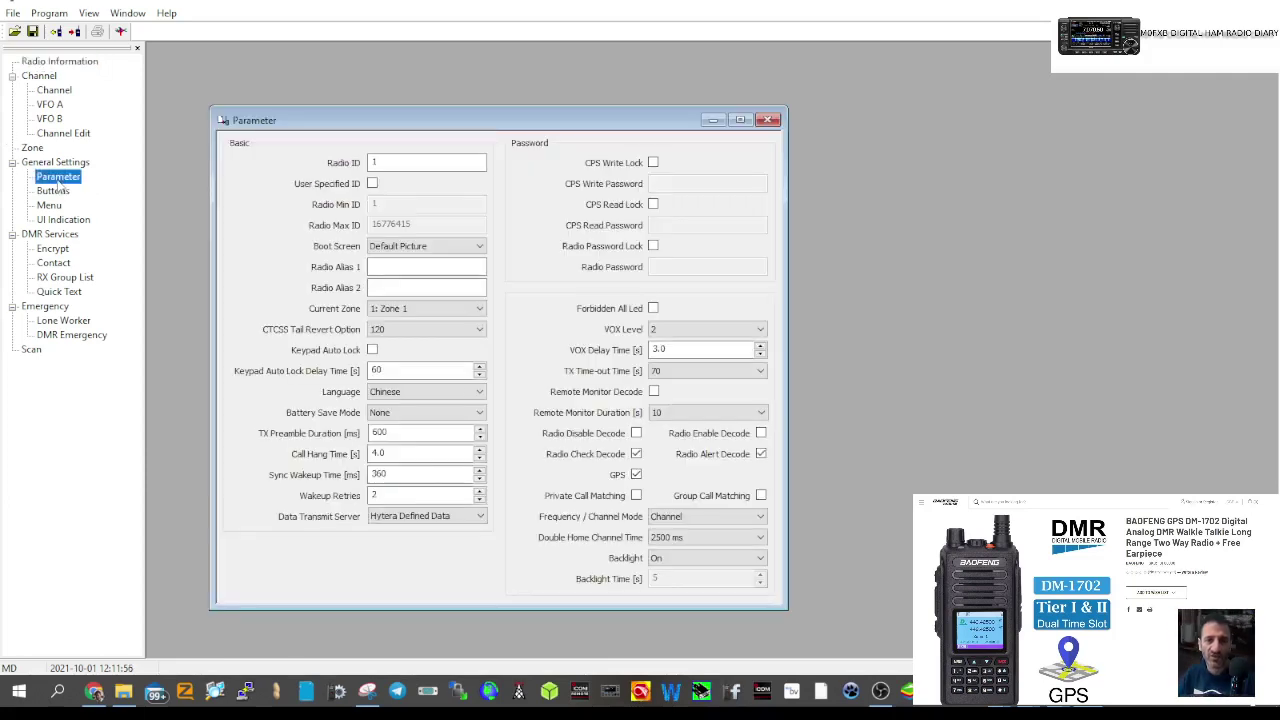
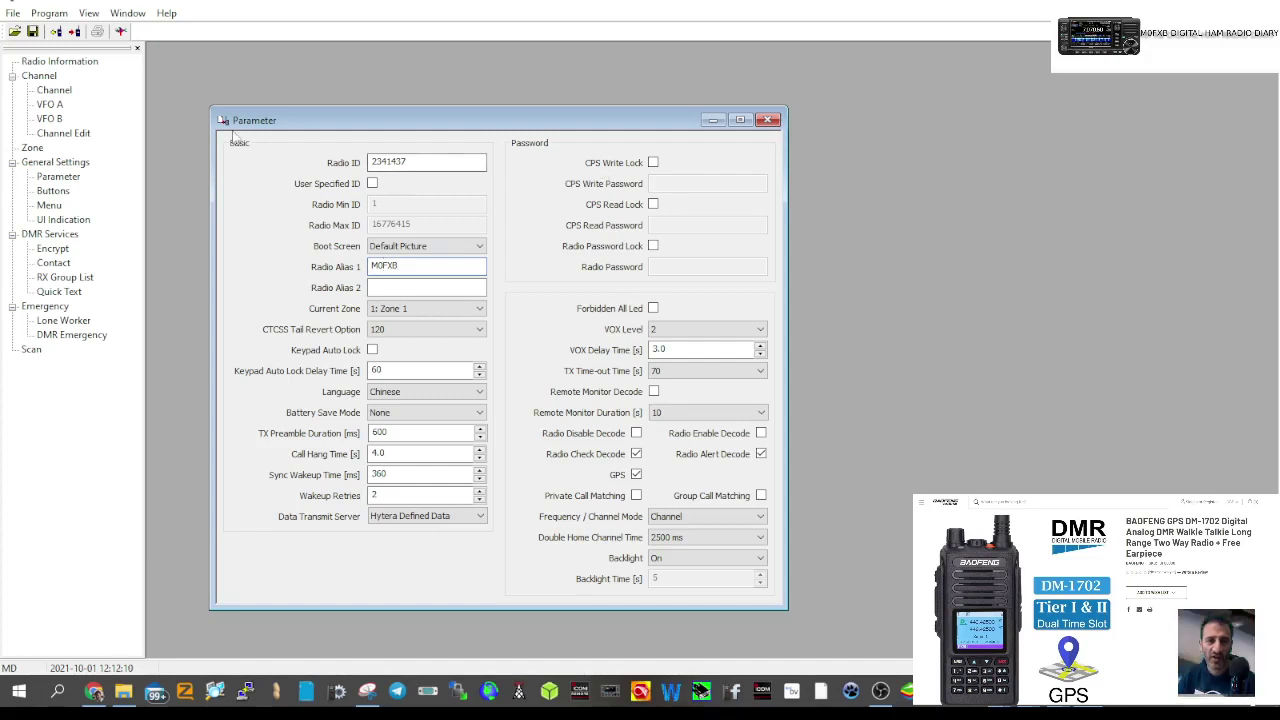
{"action": "left_click", "coordinate": [54, 91]}
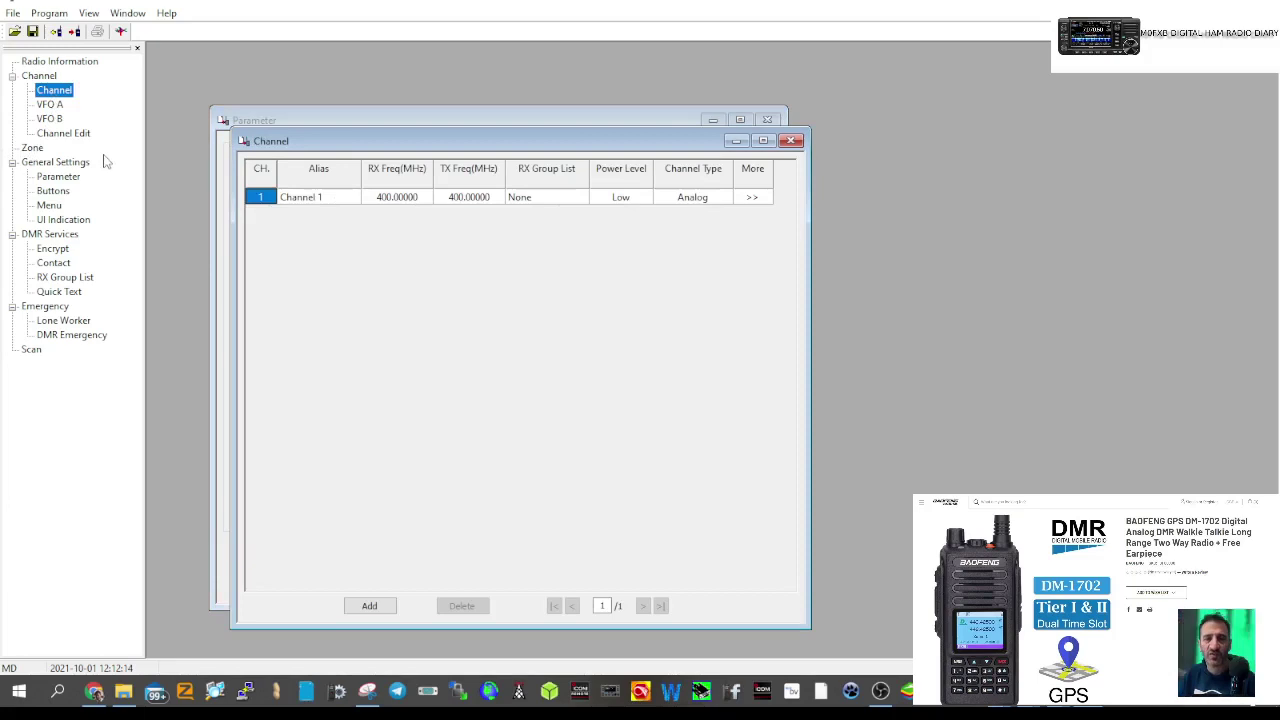
- Add a group-call contact named TG9 with call ID 9
{"action": "left_click", "coordinate": [31, 148]}
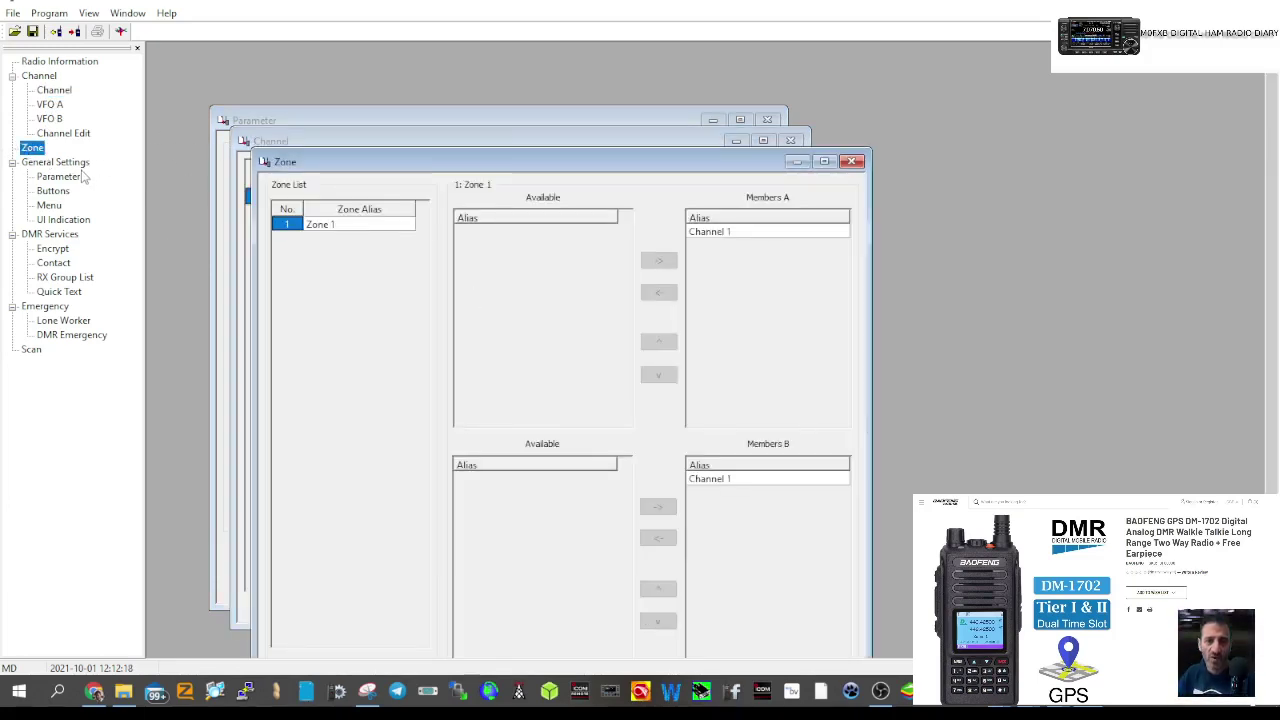
{"action": "left_click", "coordinate": [58, 265]}
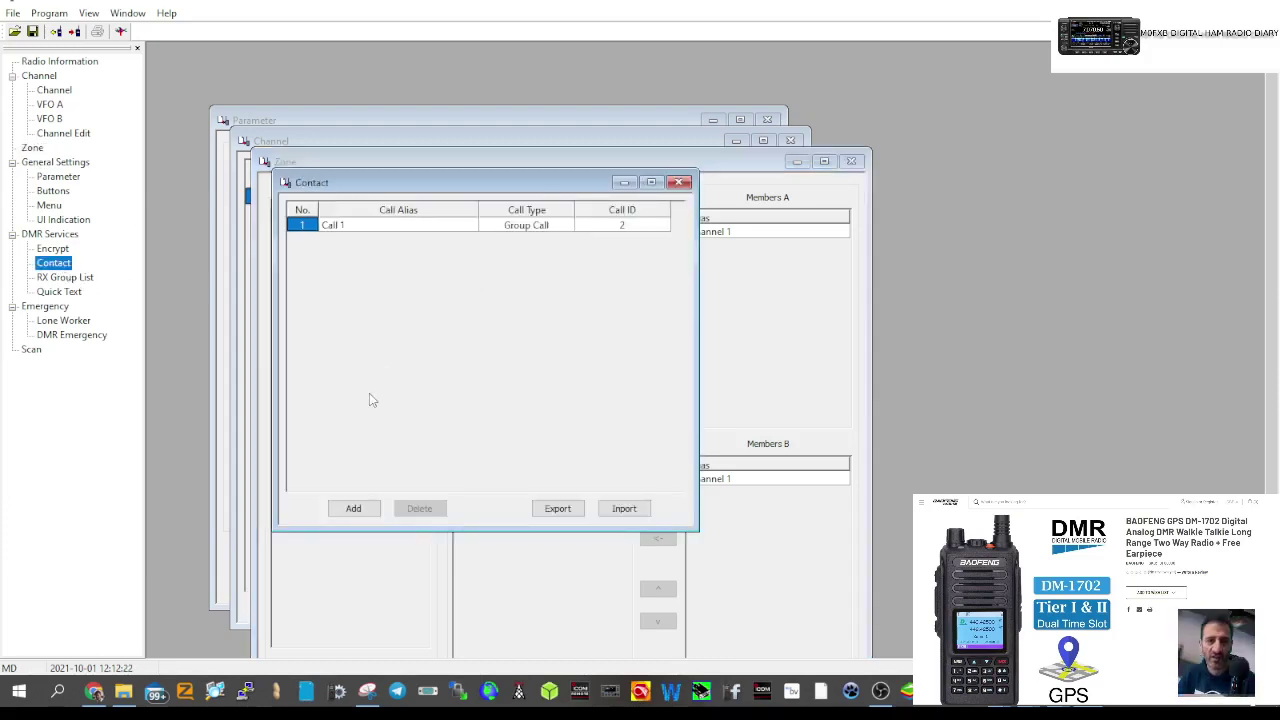
{"action": "left_click", "coordinate": [358, 508]}
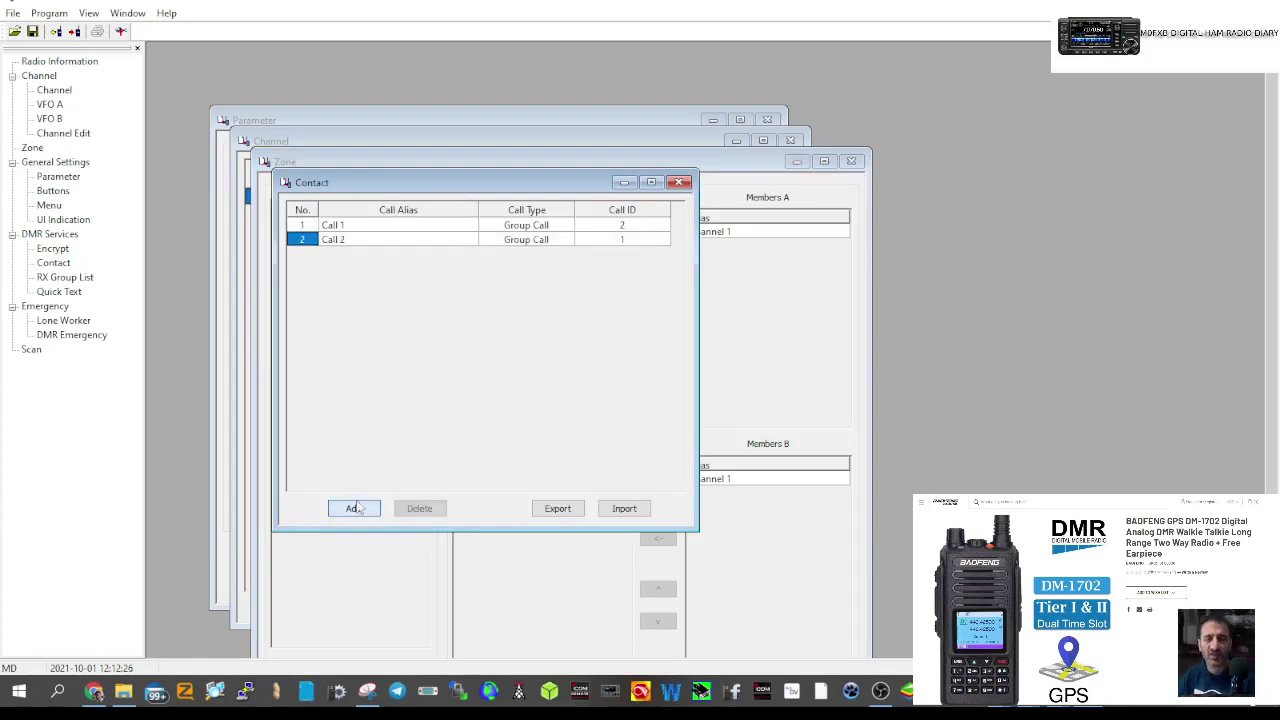
{"action": "double_click", "coordinate": [369, 239]}
{"action": "type", "text": "TG9"}
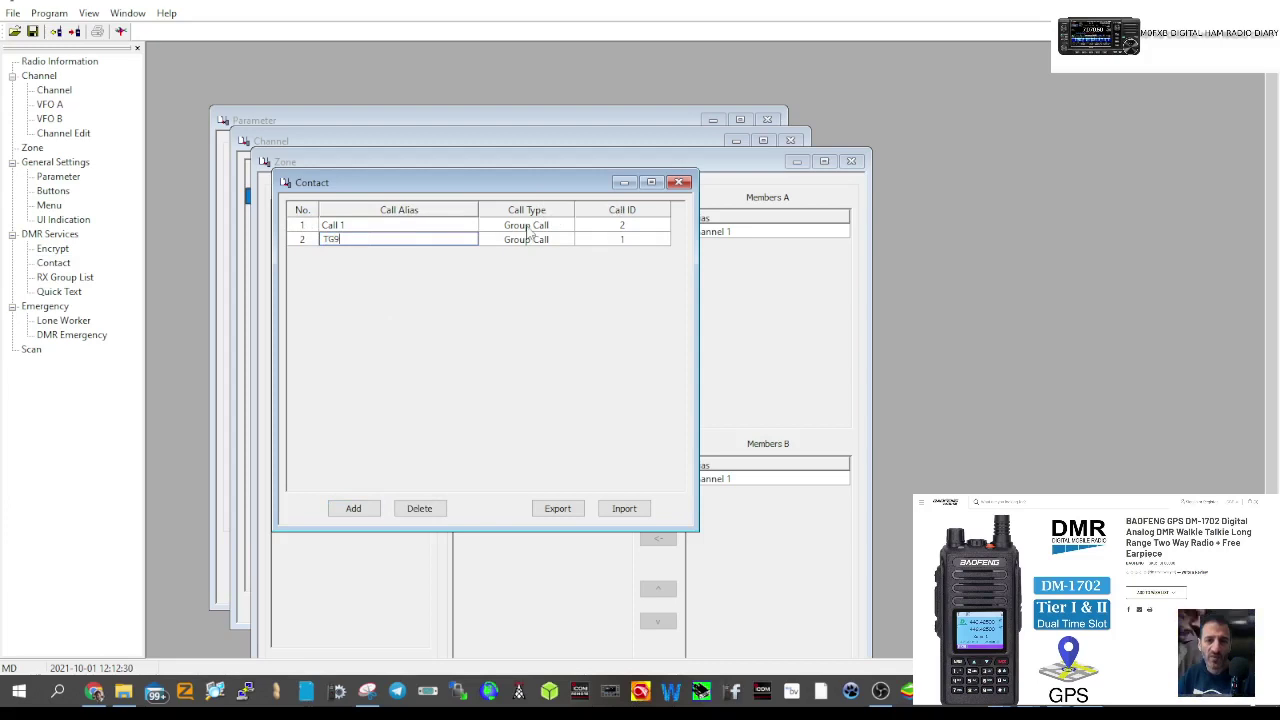
{"action": "double_click", "coordinate": [621, 239]}
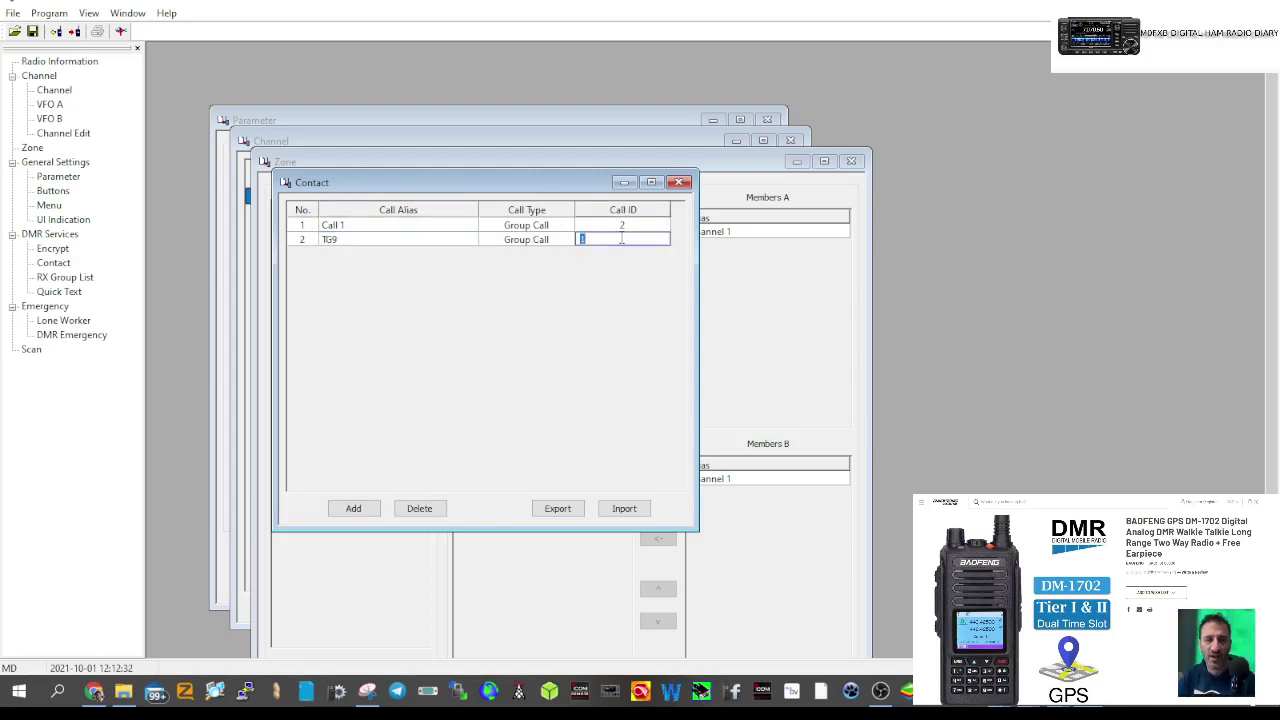
{"action": "type", "text": "9"}
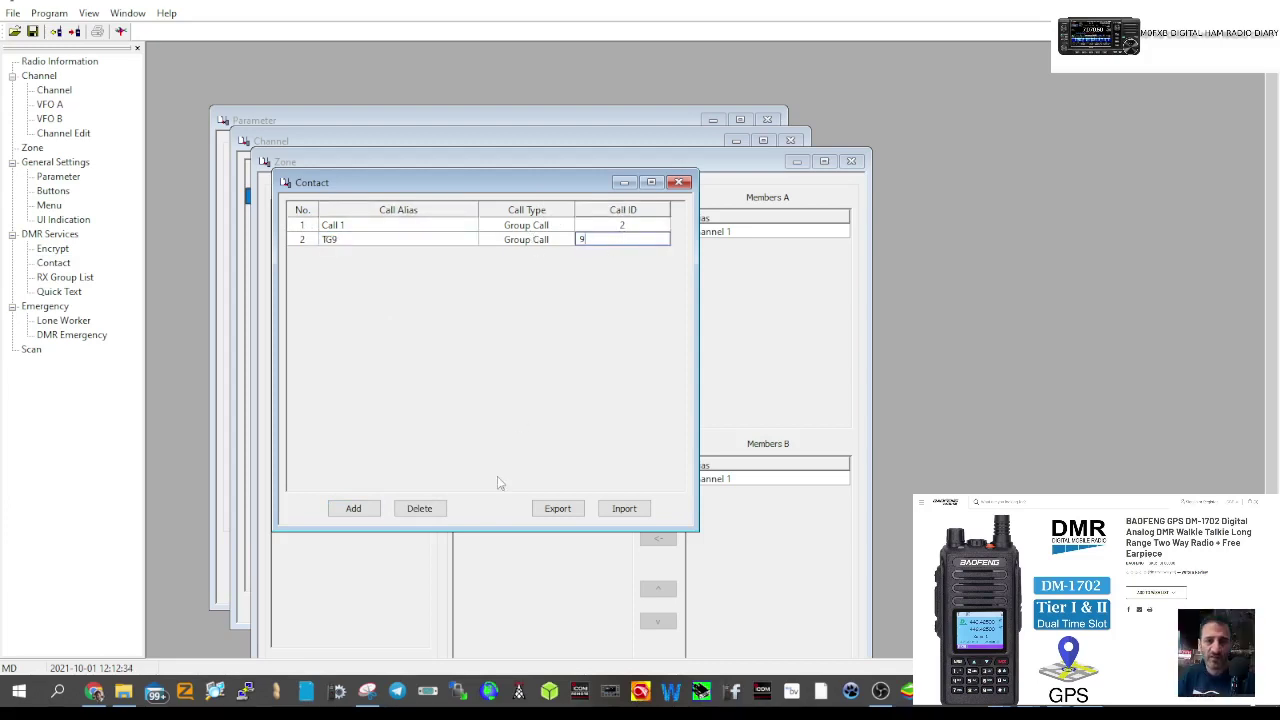
- Add a second group-call contact named TG91 with call ID 91
{"action": "left_click", "coordinate": [353, 508]}
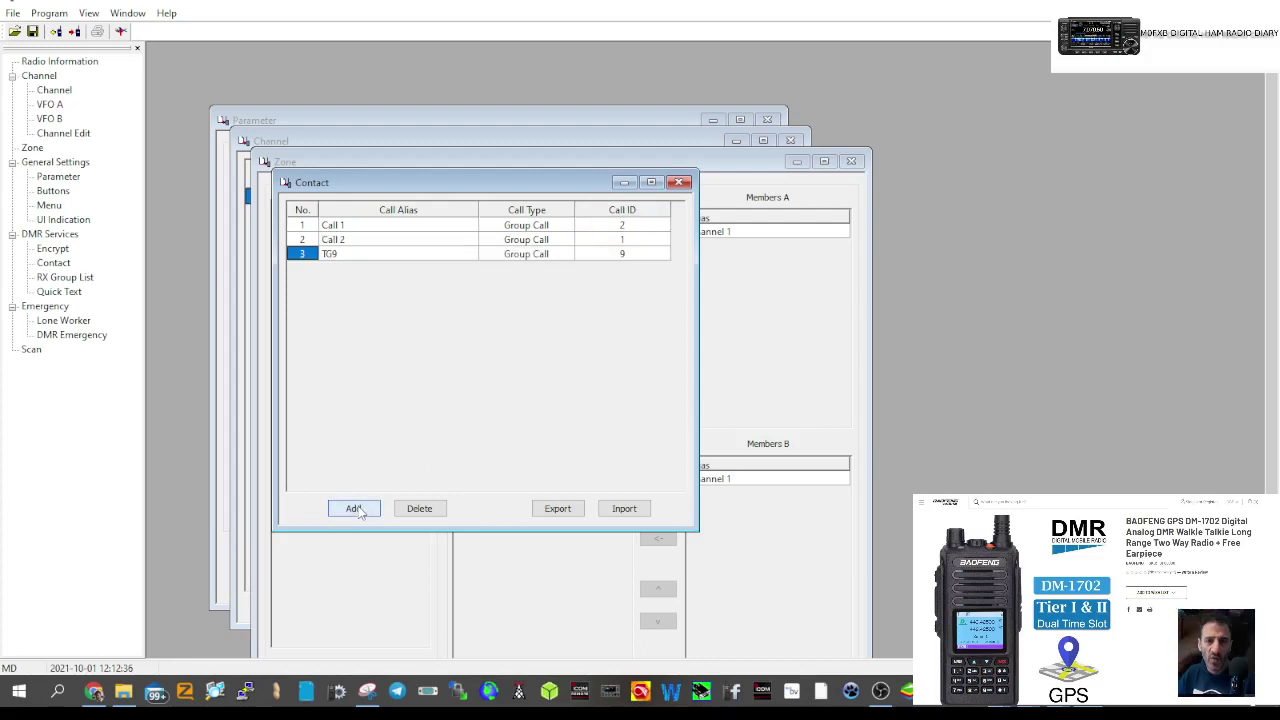
{"action": "double_click", "coordinate": [352, 239]}
{"action": "type", "text": "TG91"}
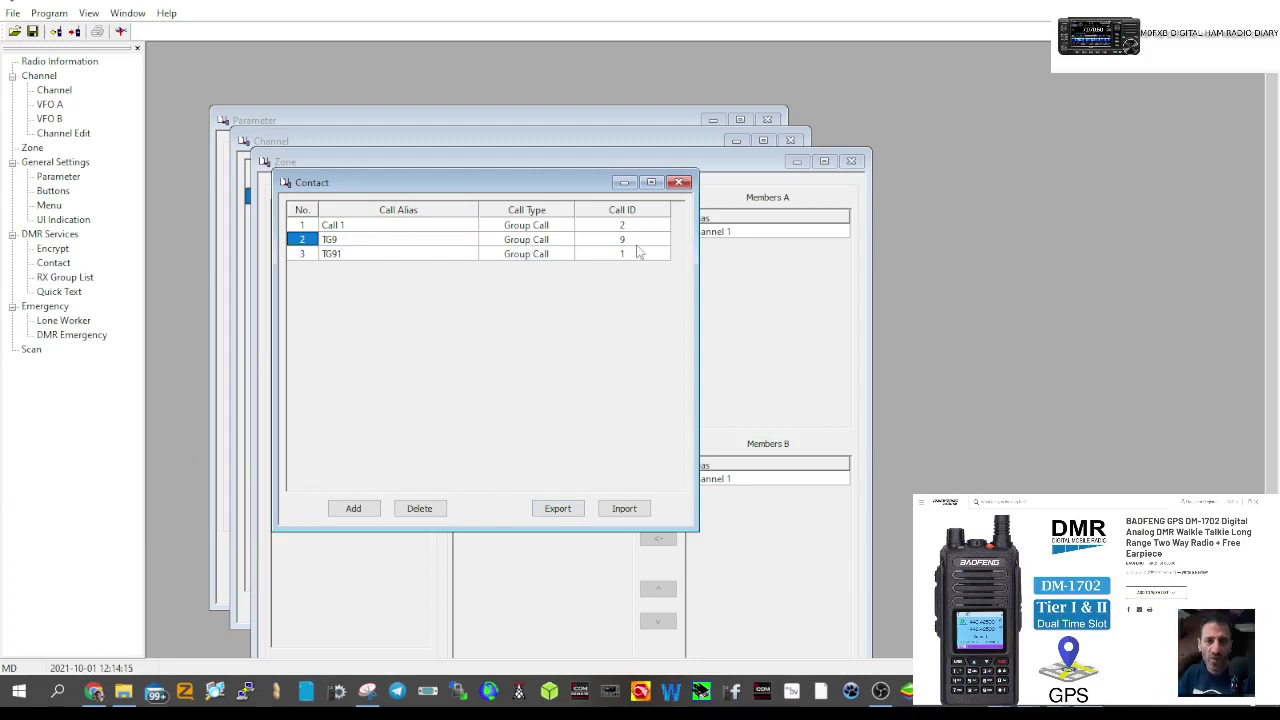
{"action": "double_click", "coordinate": [332, 255]}
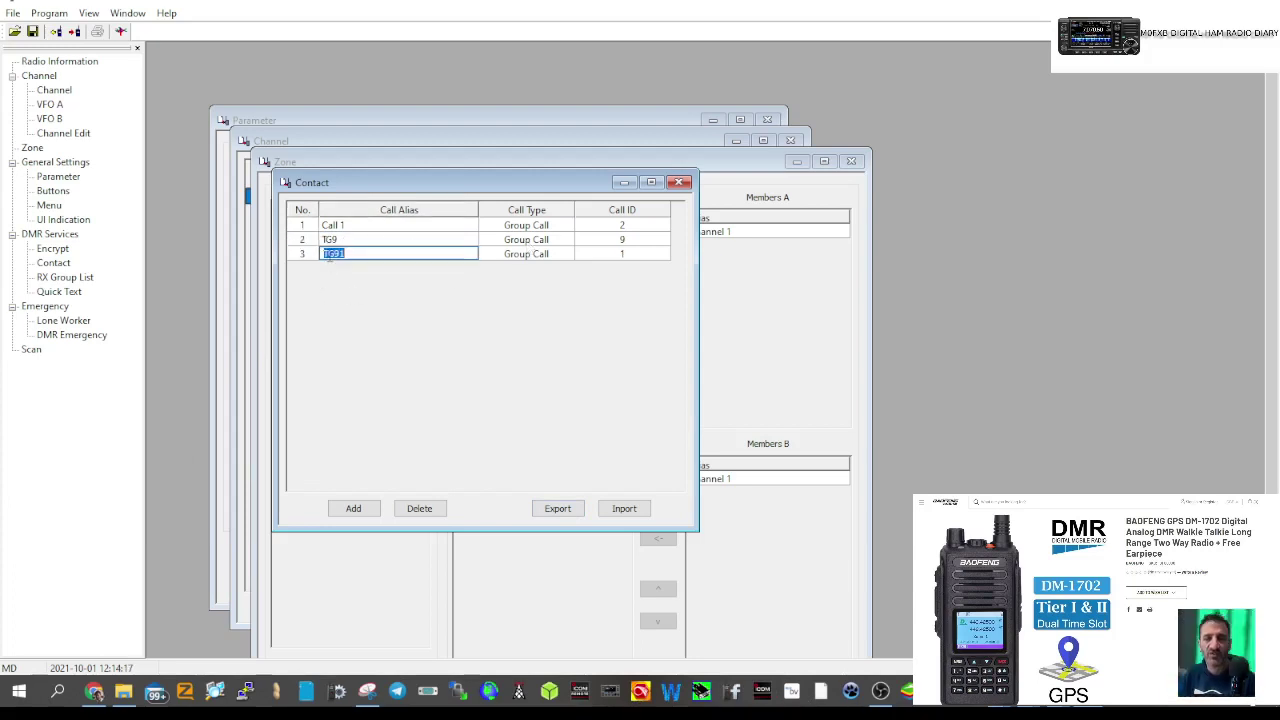
{"action": "left_click", "coordinate": [361, 255]}
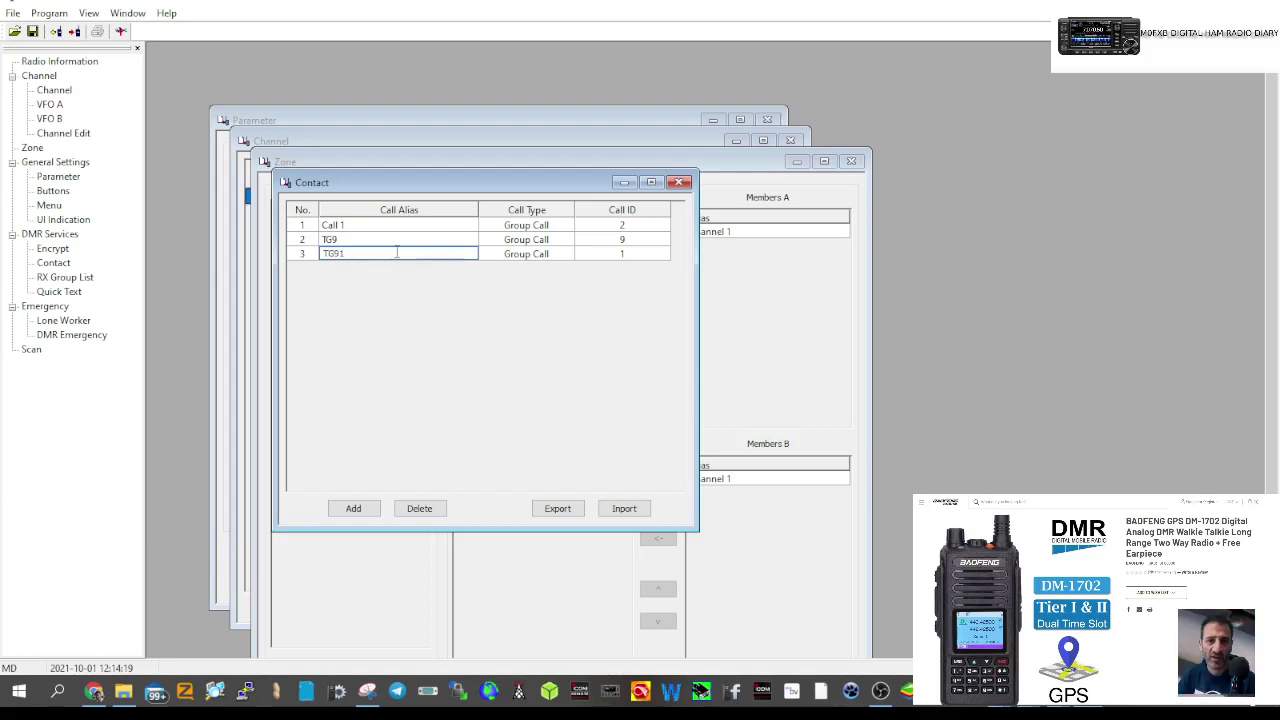
{"action": "left_click", "coordinate": [623, 256]}
{"action": "left_click", "coordinate": [628, 255]}
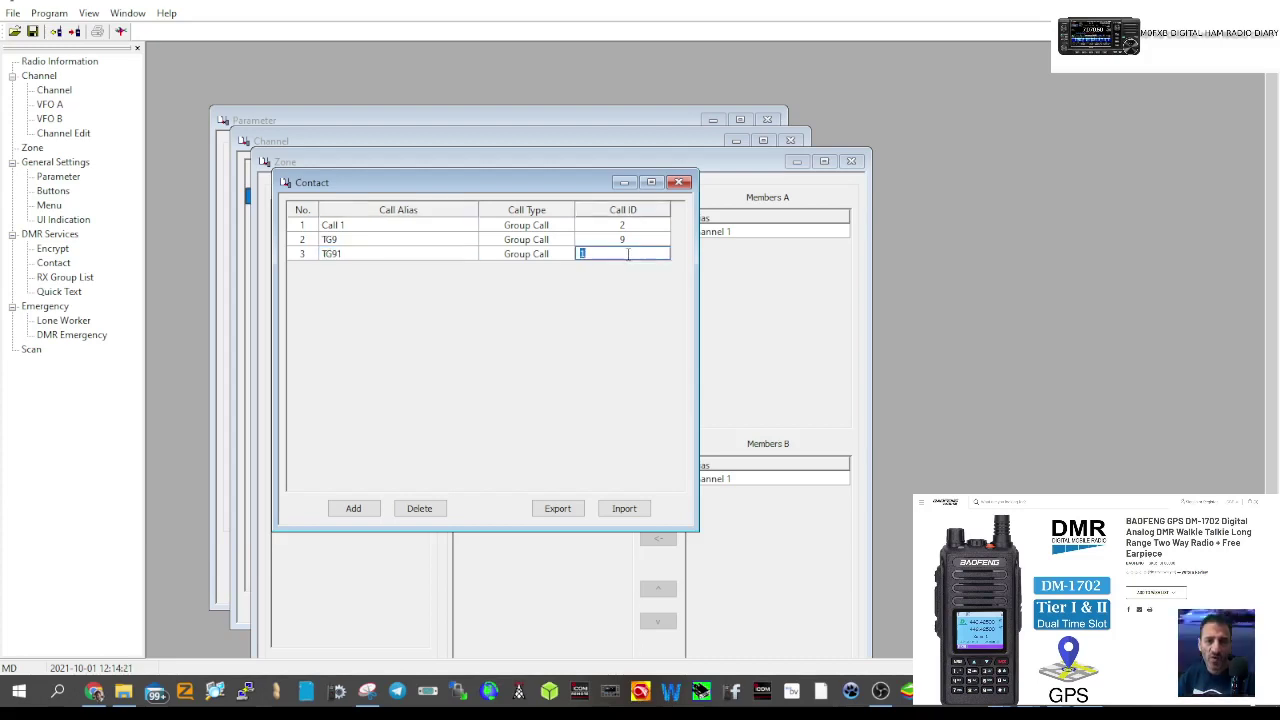
{"action": "type", "text": "9"}
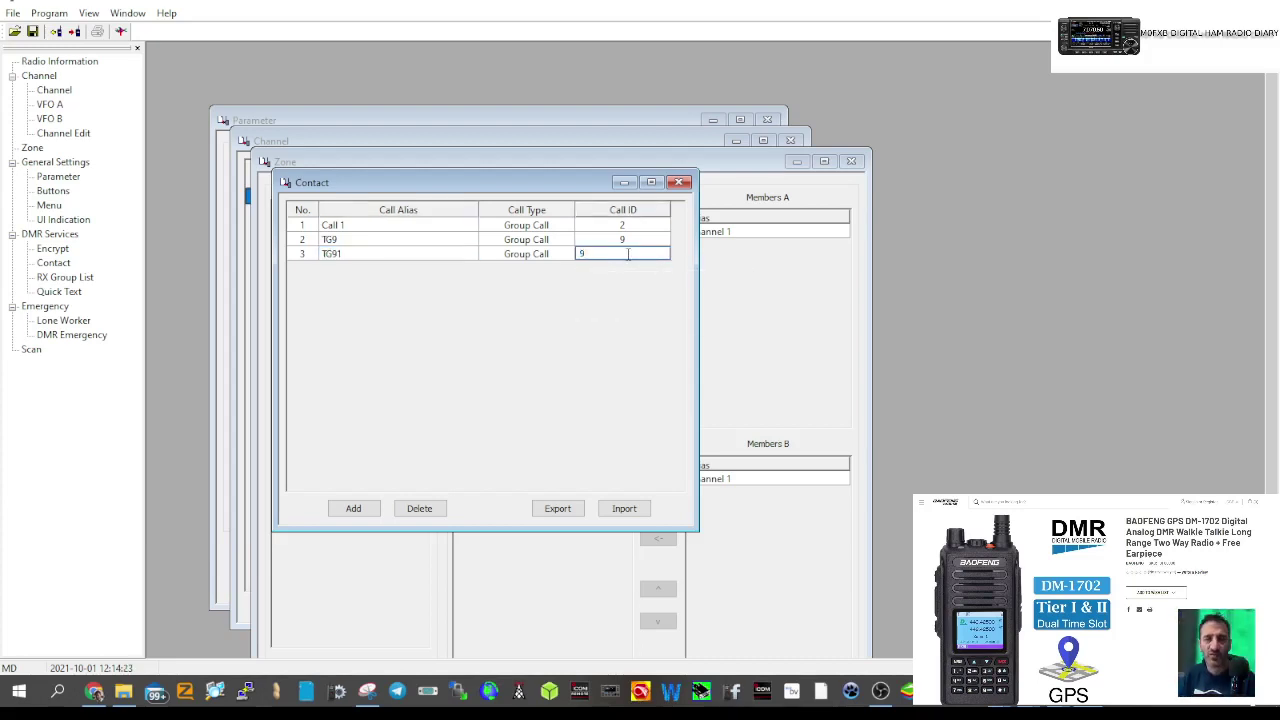
{"action": "type", "text": "1"}
{"action": "key", "text": "Return"}
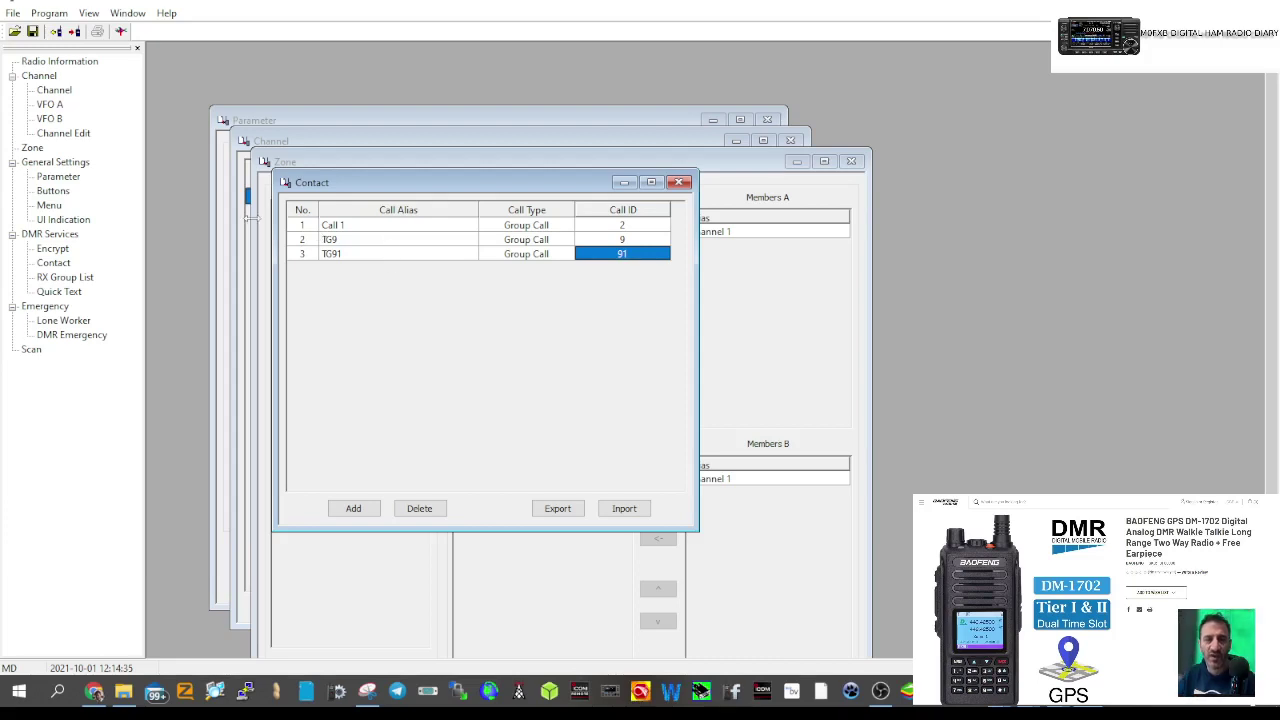
- Add a second channel and set channel 1 to RX 145.600 and TX 145.000 MHz
{"action": "left_click", "coordinate": [679, 182]}
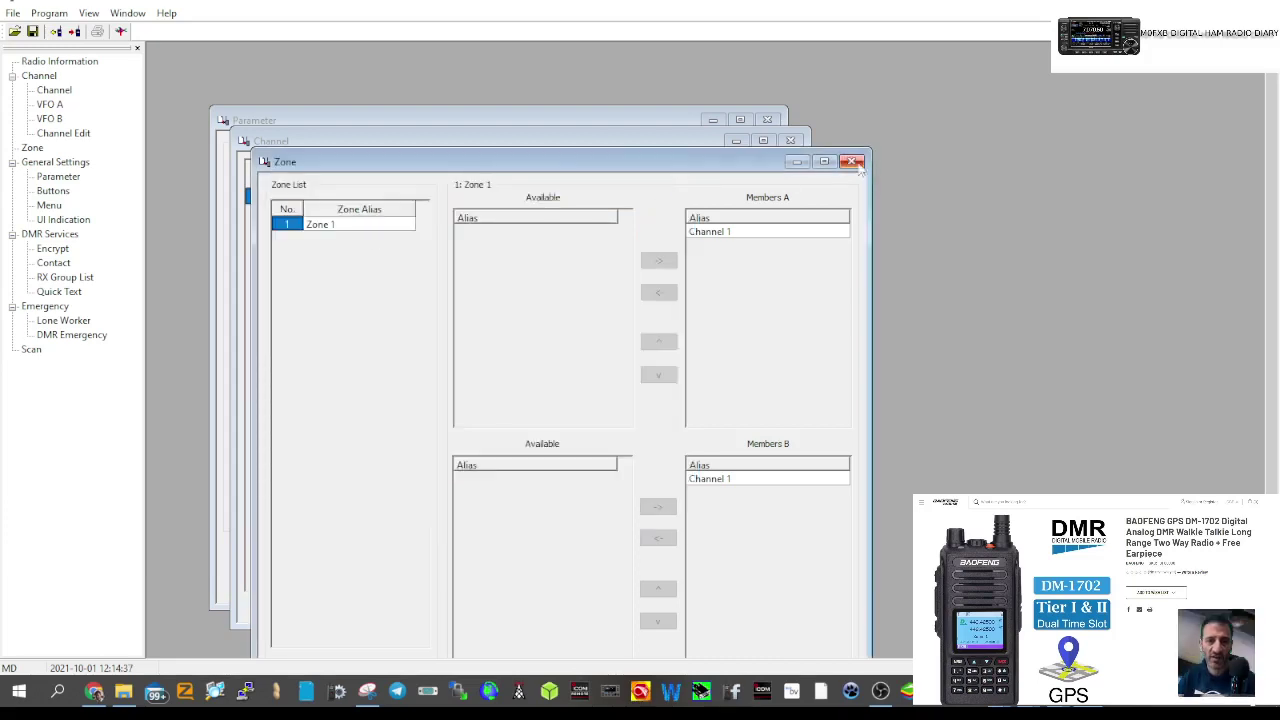
{"action": "left_click", "coordinate": [262, 142]}
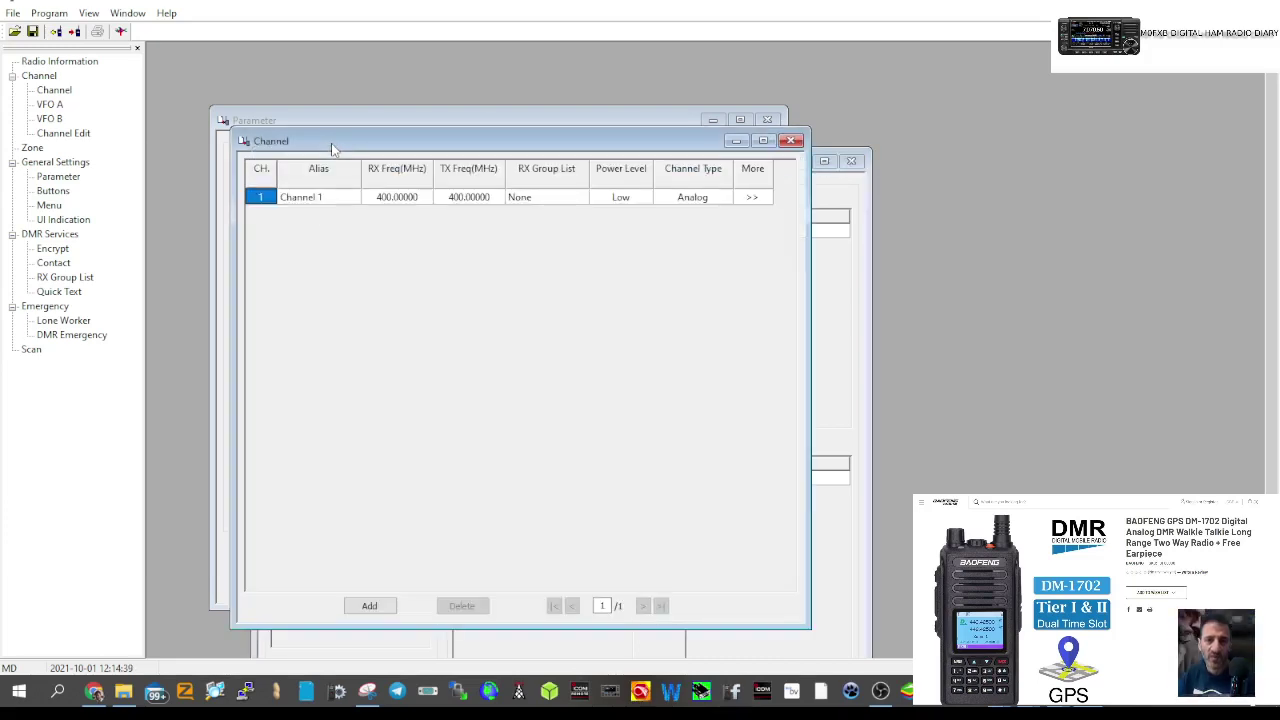
{"action": "left_click", "coordinate": [370, 606]}
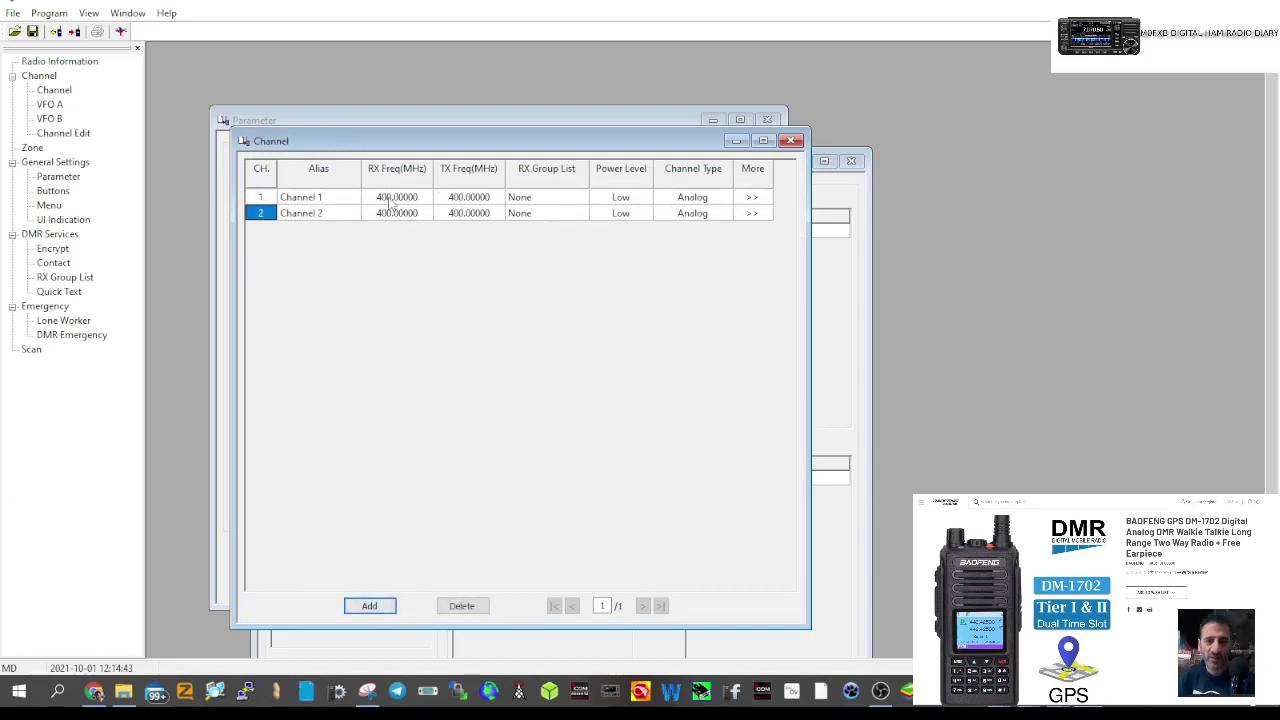
{"action": "left_click", "coordinate": [393, 198]}
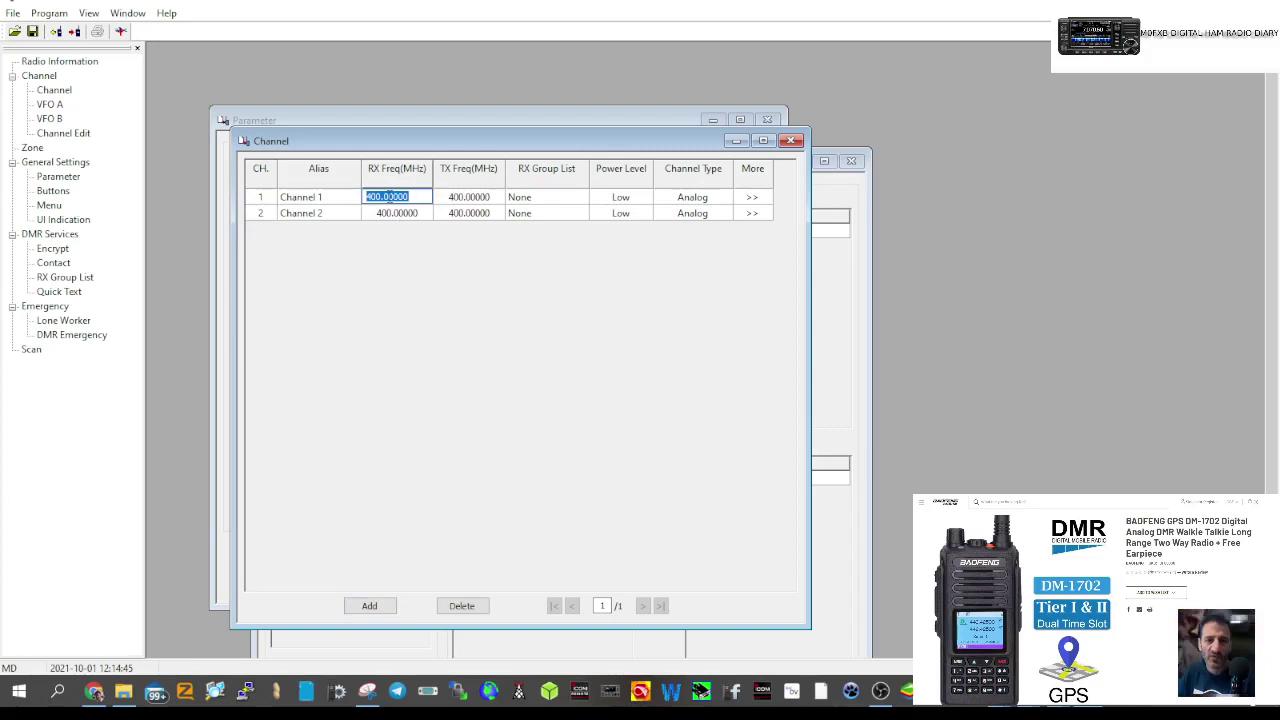
{"action": "type", "text": "145"}
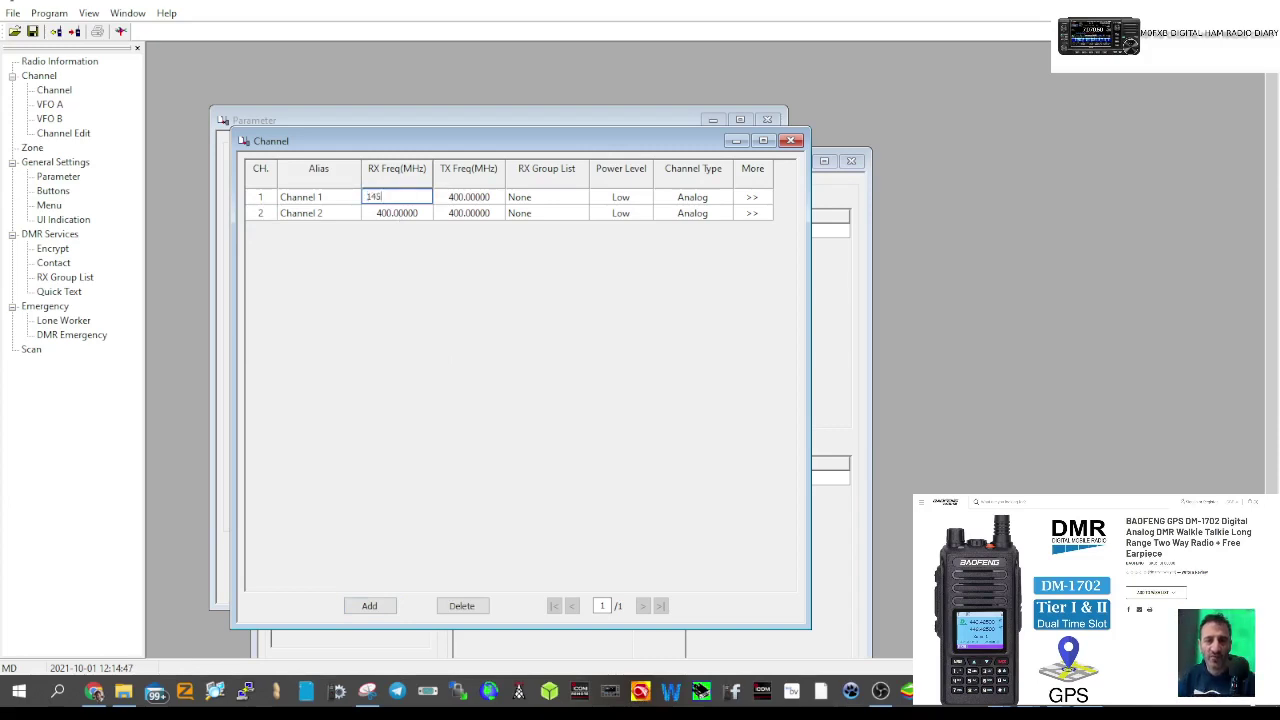
{"action": "type", "text": ".600"}
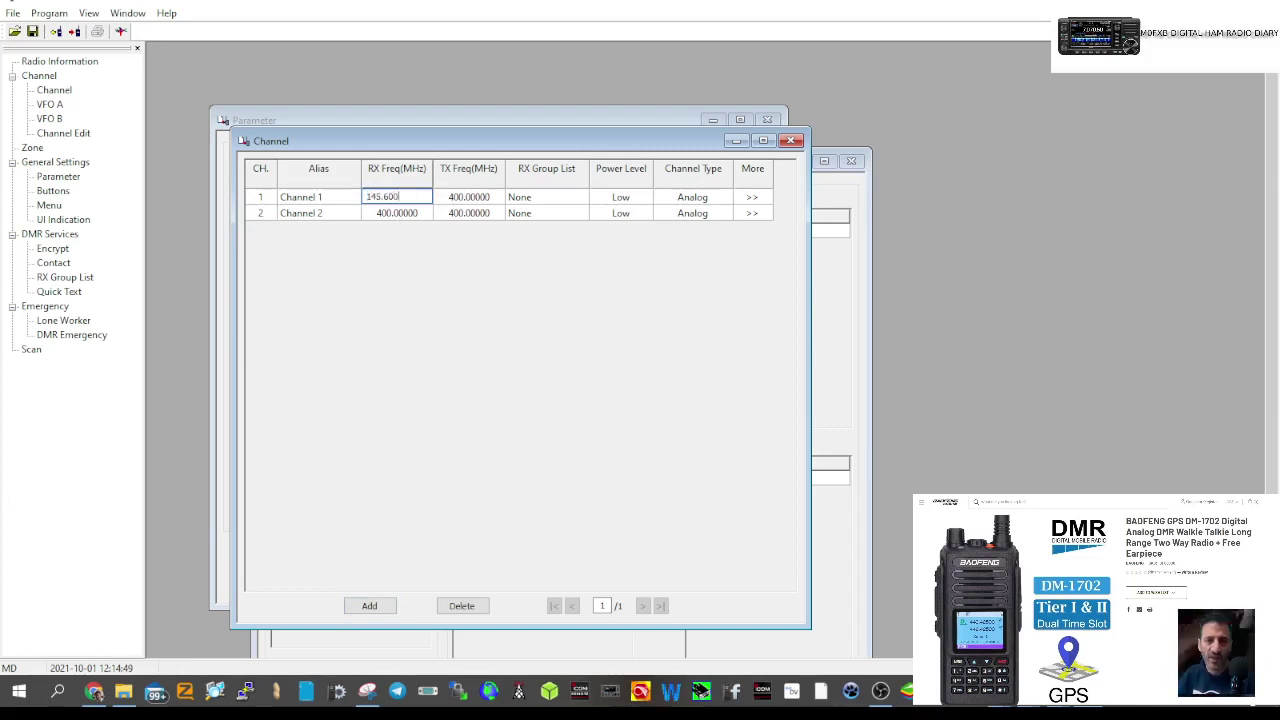
{"action": "left_click", "coordinate": [460, 197]}
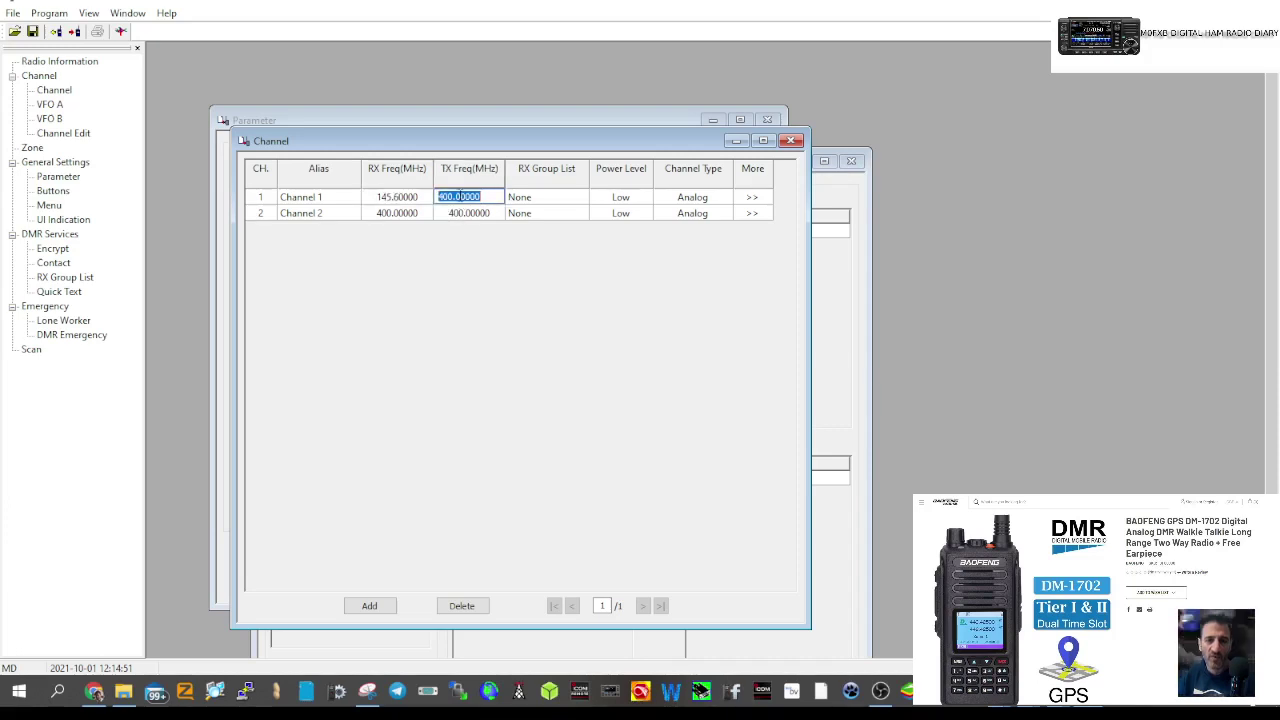
{"action": "type", "text": "145"}
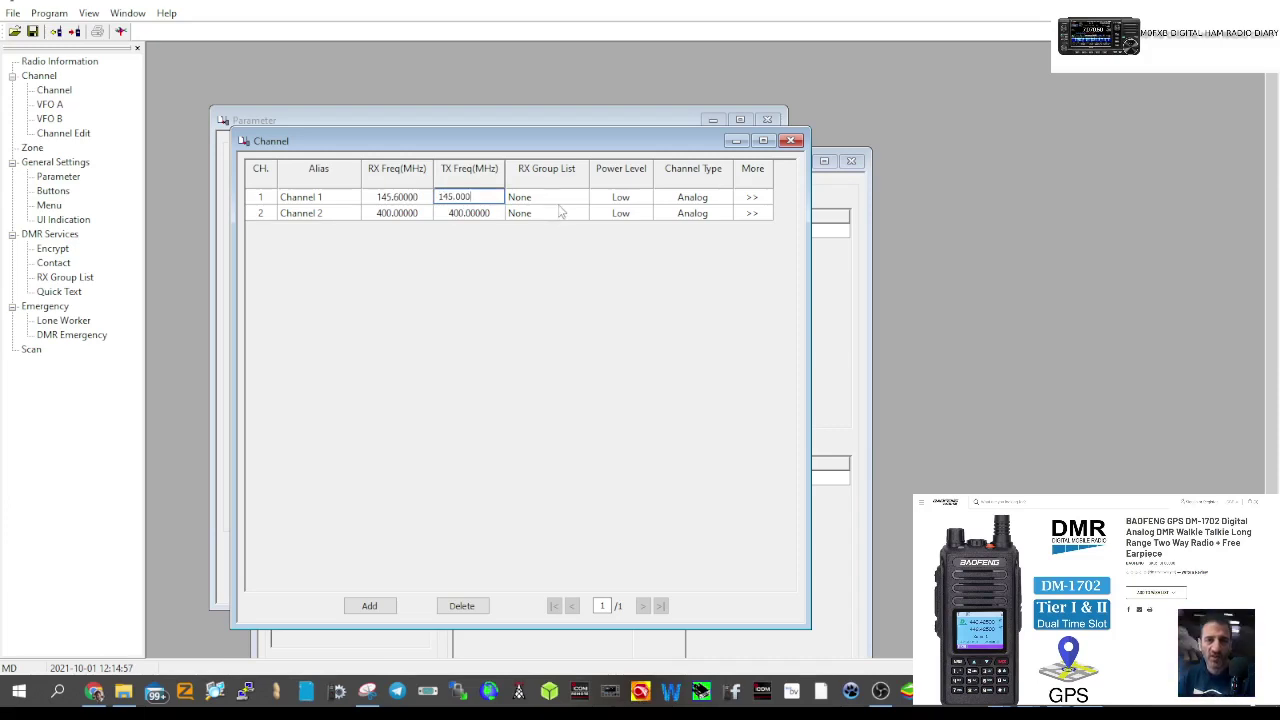
- Name channel 1 GB3WR with High power and open its detailed settings
{"action": "left_click", "coordinate": [335, 197]}
{"action": "type", "text": "GB3WR"}
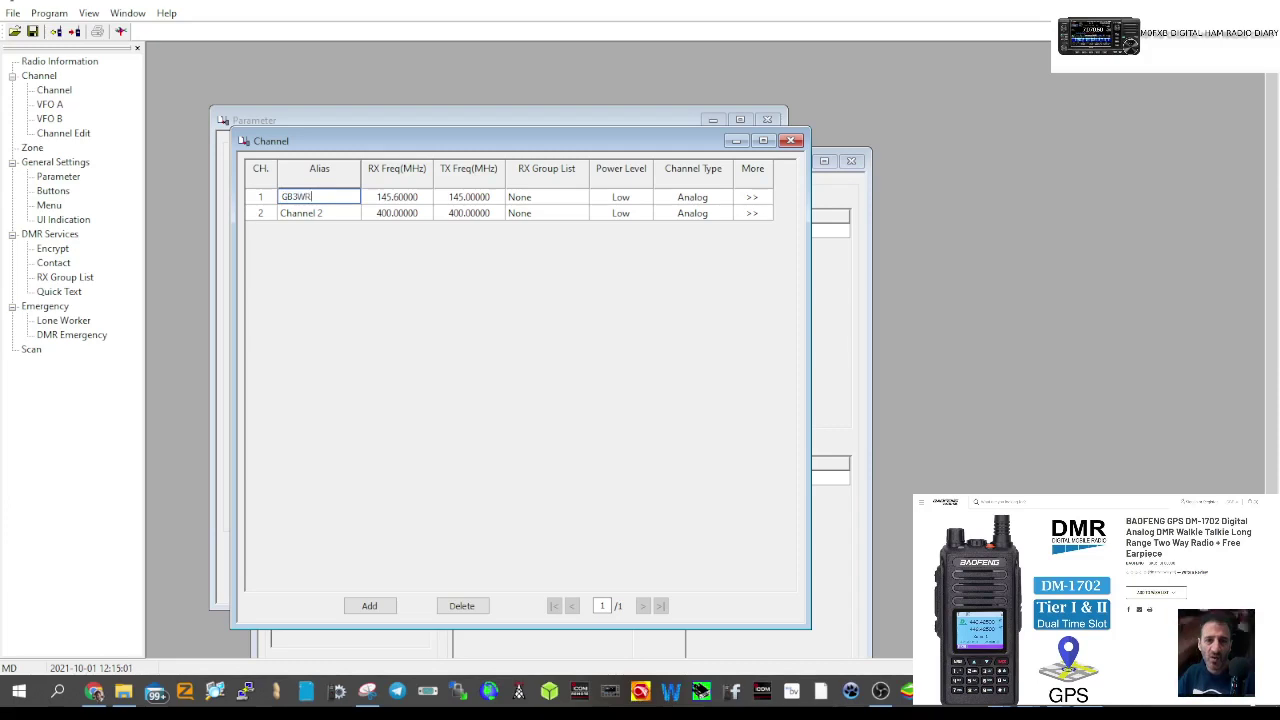
{"action": "left_click", "coordinate": [607, 200]}
{"action": "left_click", "coordinate": [634, 200]}
{"action": "left_click", "coordinate": [627, 227]}
{"action": "left_click", "coordinate": [696, 200]}
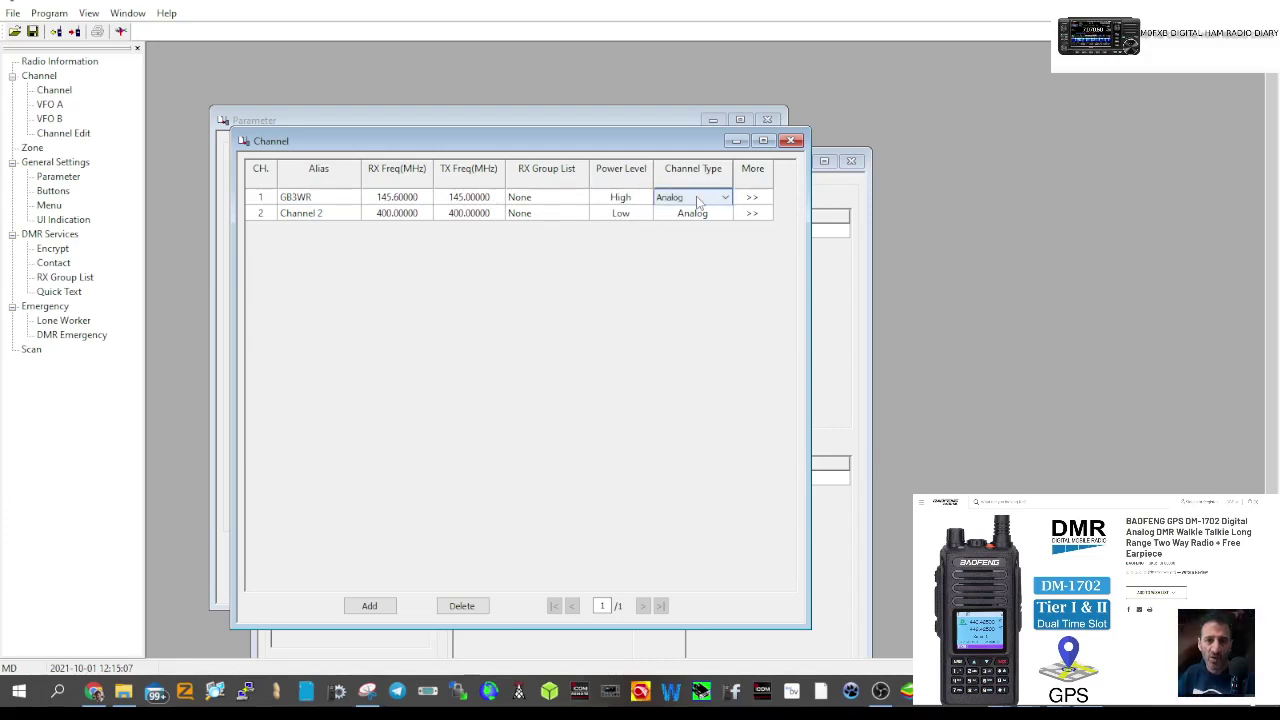
{"action": "left_click", "coordinate": [753, 198]}
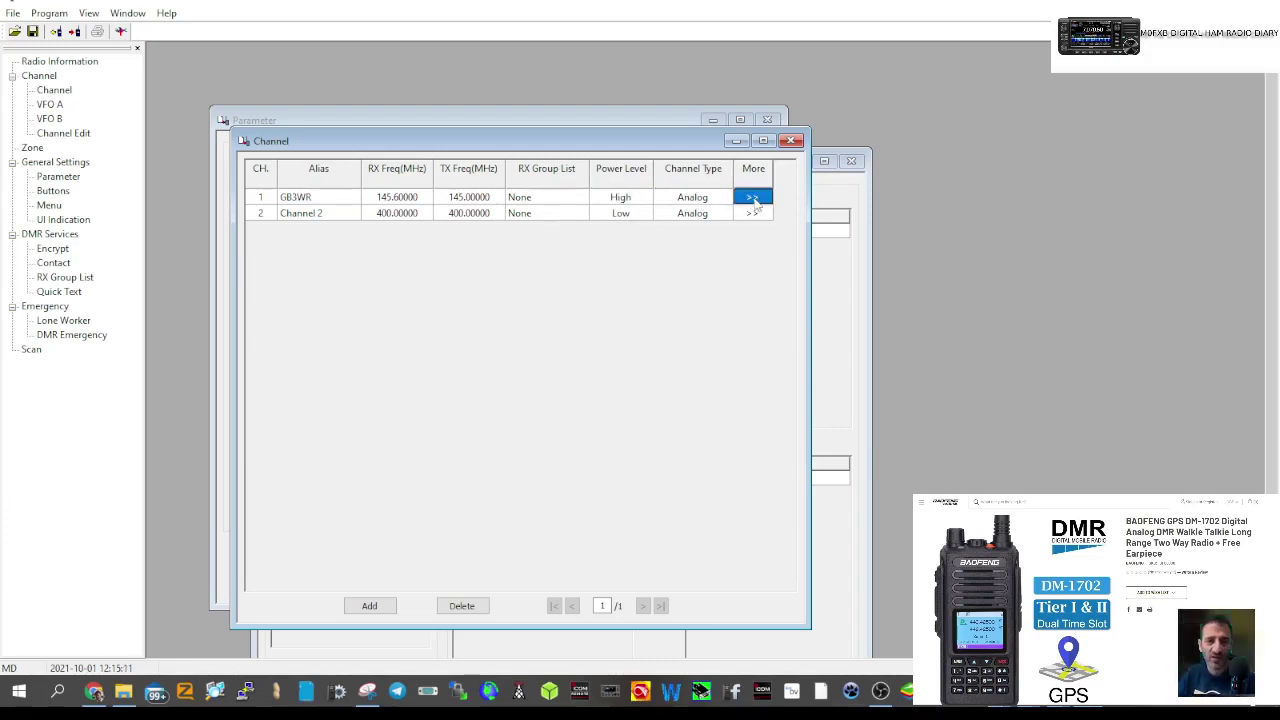
{"action": "left_click", "coordinate": [754, 198]}
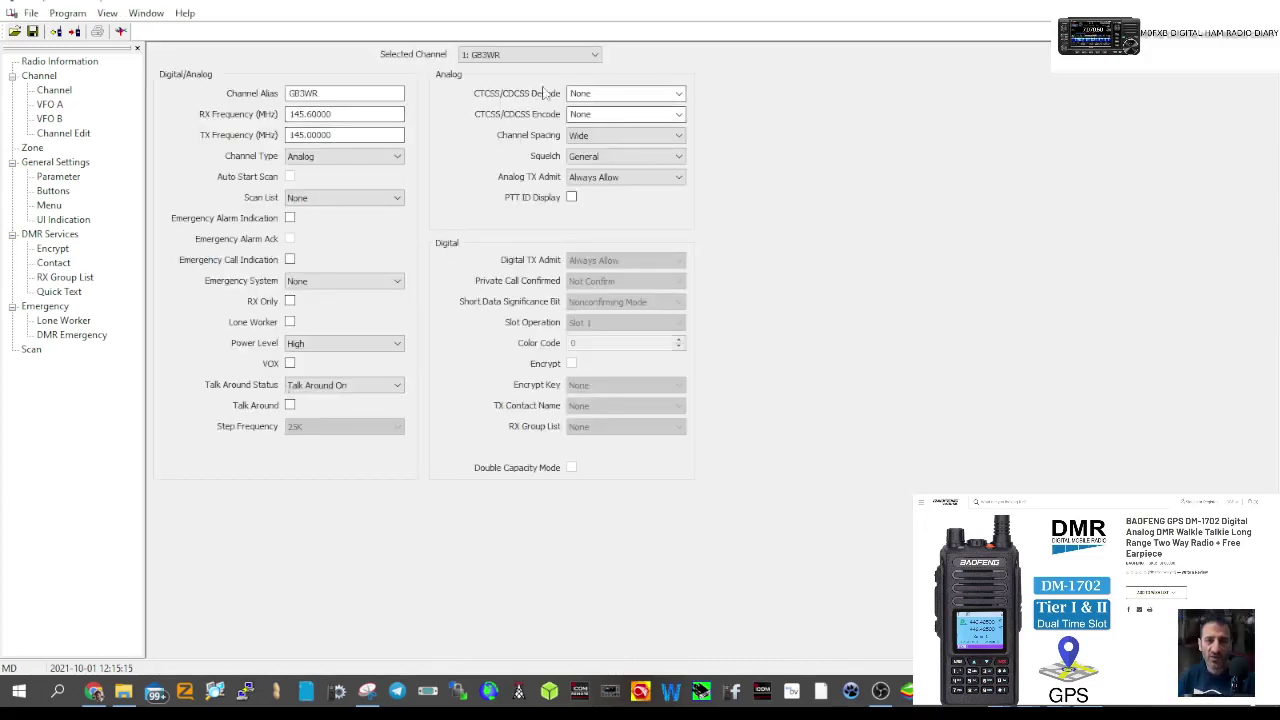
- Set GB3WR's CTCSS encode tone to 94.8 and select Channel 2 among Zone 1's available channels
{"action": "left_click", "coordinate": [679, 114]}
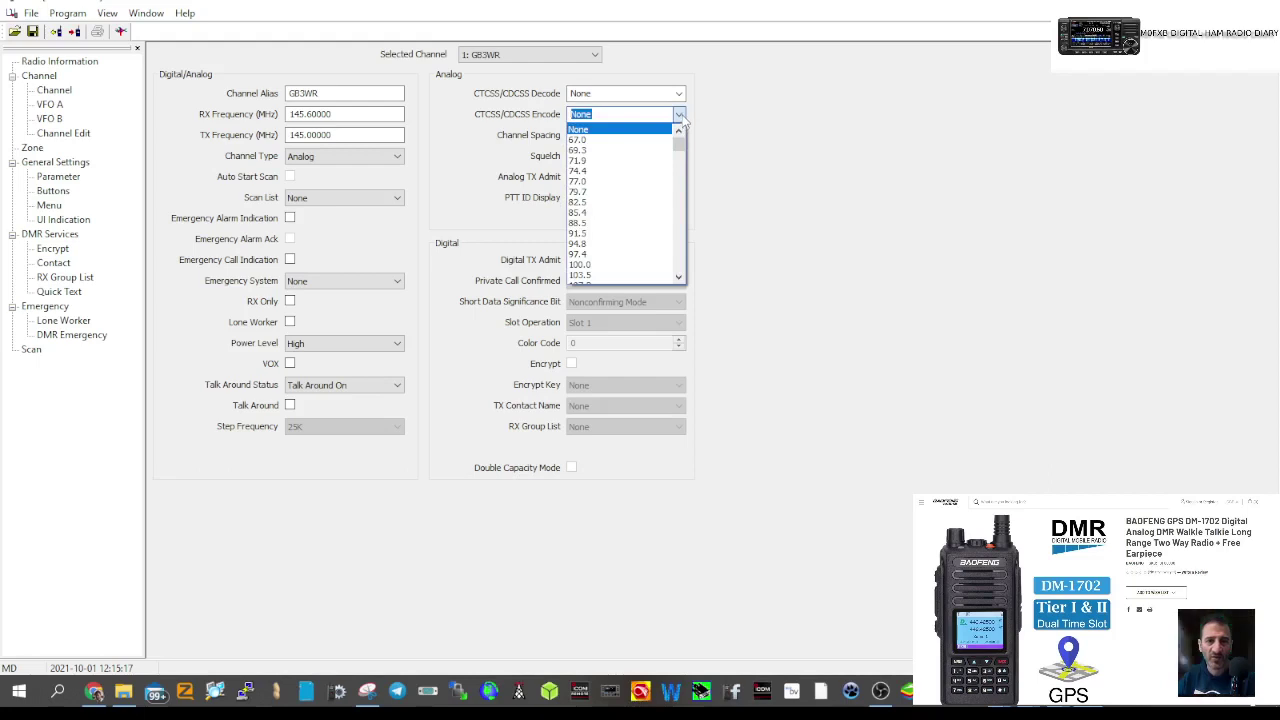
{"action": "left_click", "coordinate": [630, 244]}
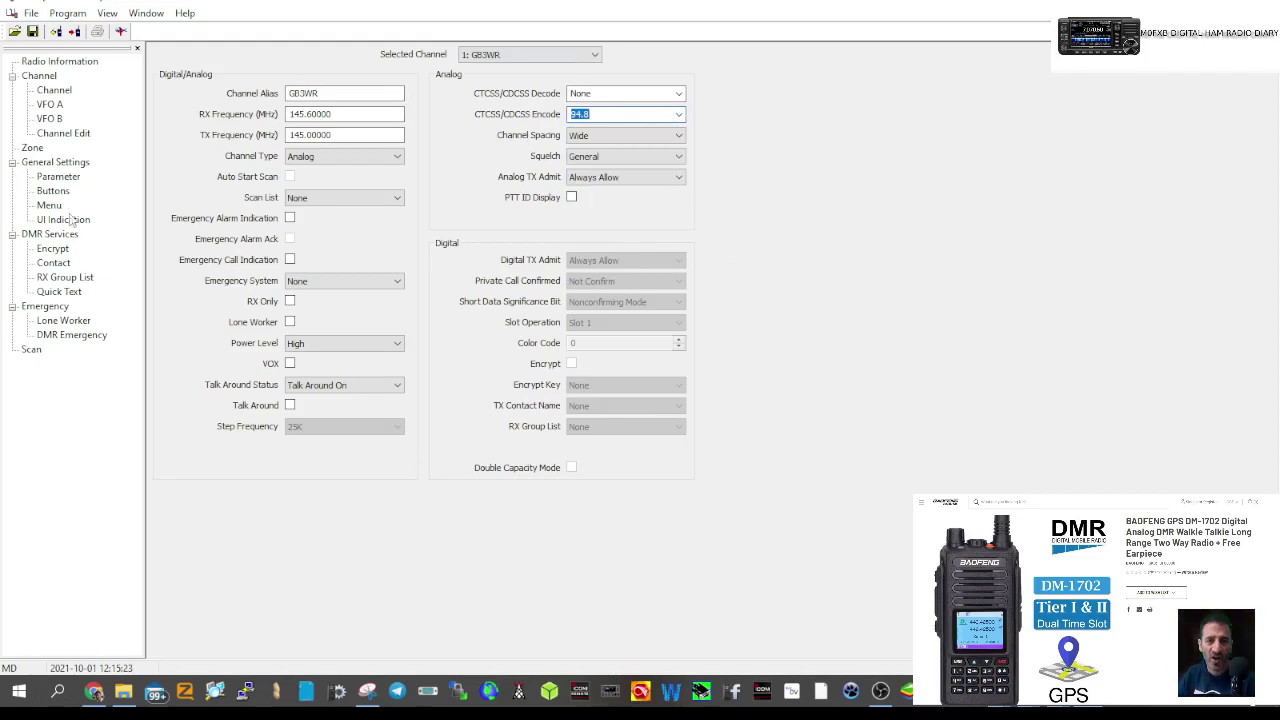
{"action": "left_click", "coordinate": [32, 148]}
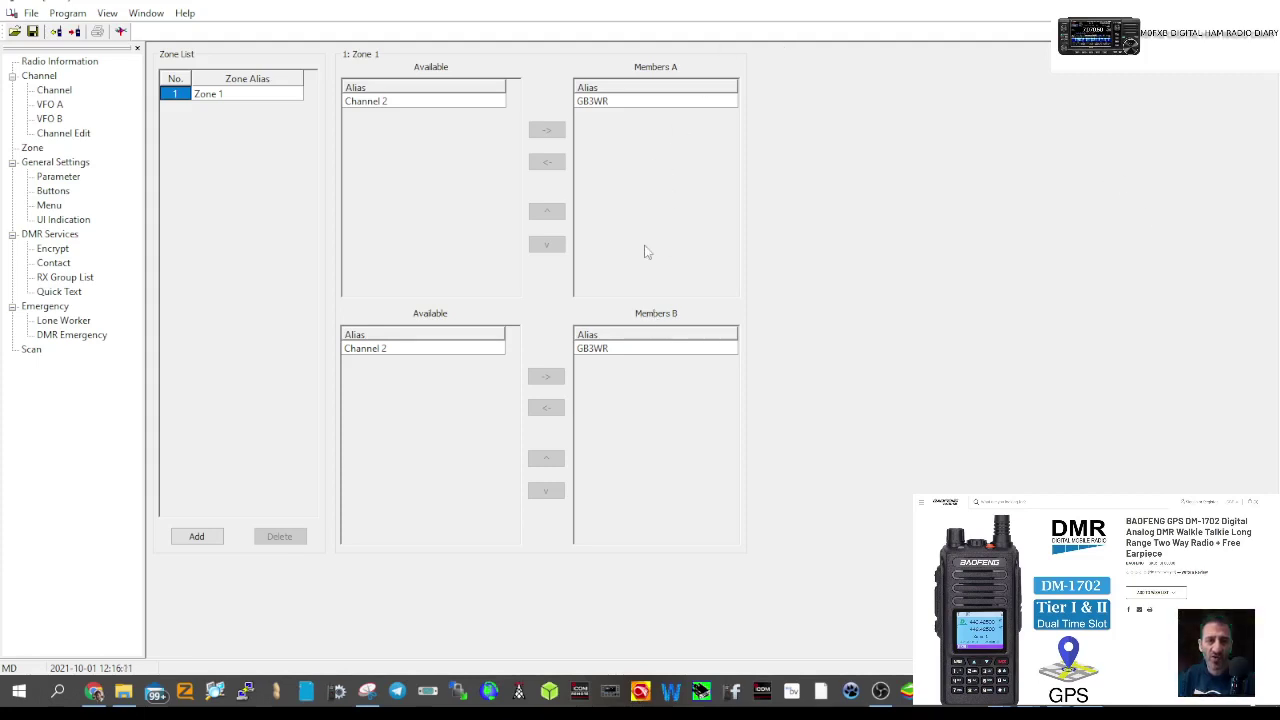
{"action": "left_click", "coordinate": [413, 103]}
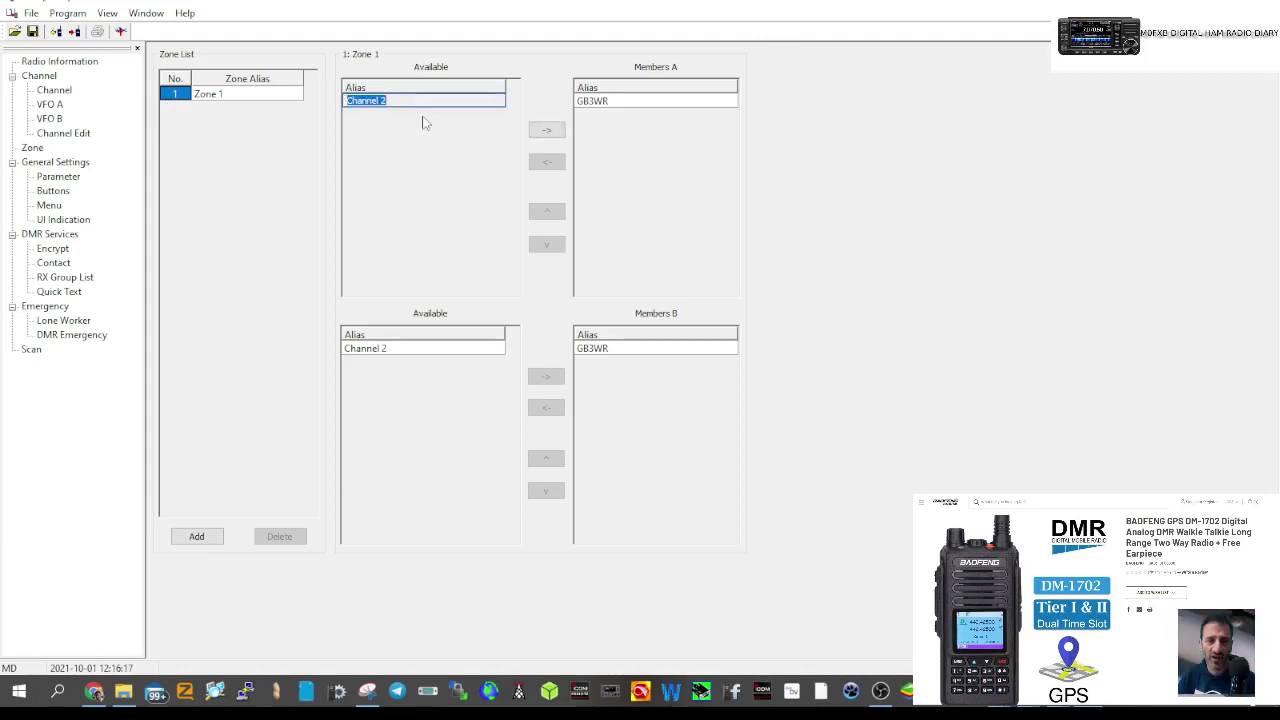
{"action": "left_click", "coordinate": [432, 178]}
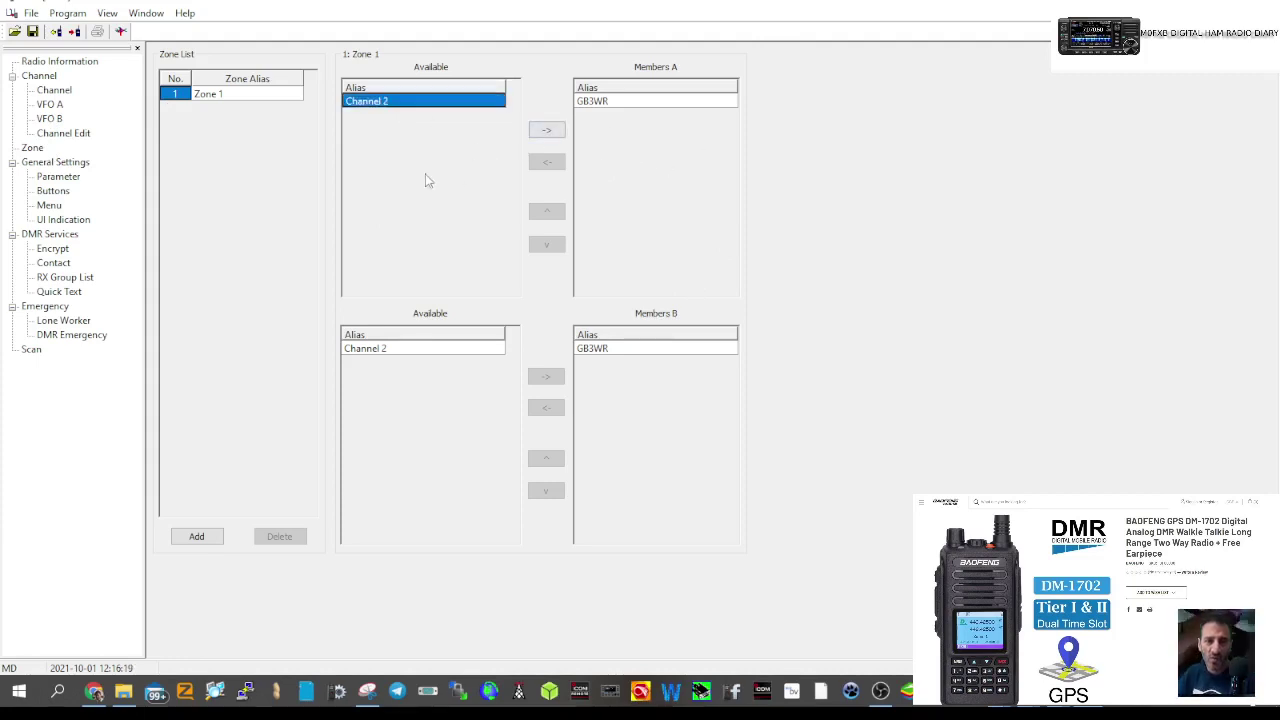
{"action": "left_click", "coordinate": [52, 91]}
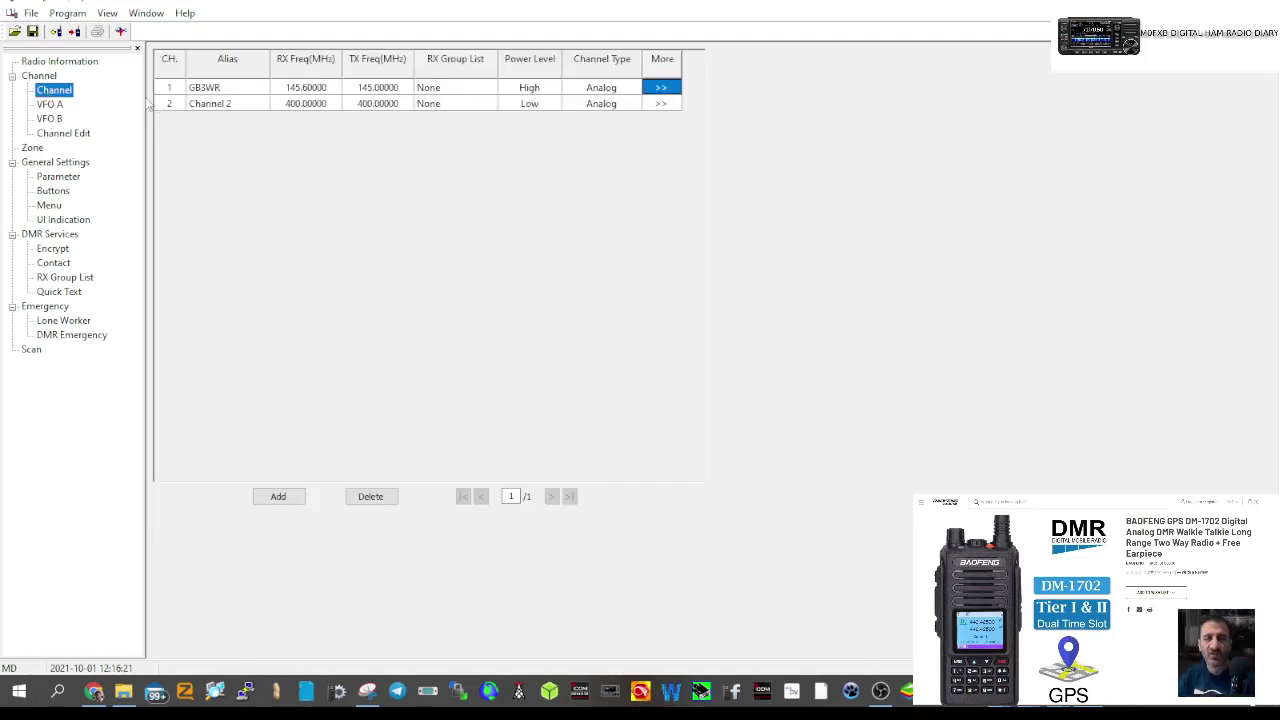
- Set channel 2 to GB3BC, RX 145.750, TX 145.150 MHz, and High power
{"action": "left_click", "coordinate": [220, 106]}
{"action": "left_click", "coordinate": [220, 106]}
{"action": "type", "text": "GB3BC"}
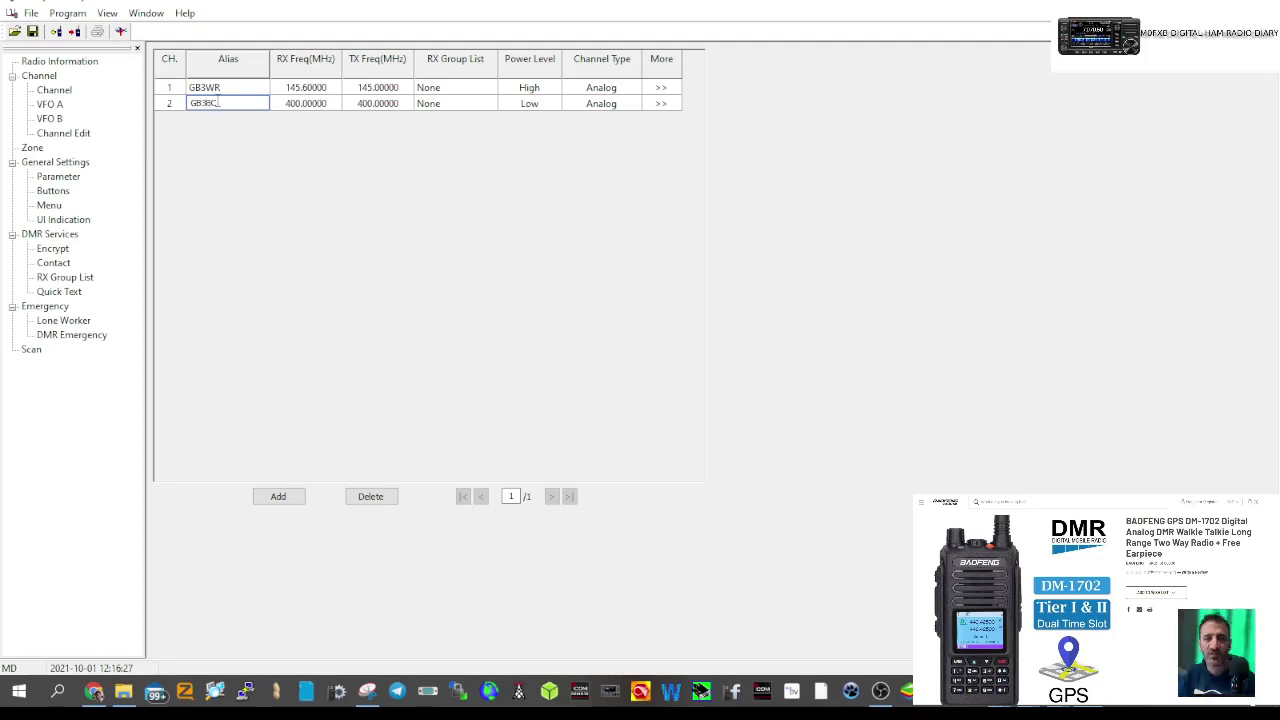
{"action": "left_click", "coordinate": [298, 104]}
{"action": "type", "text": "145.750"}
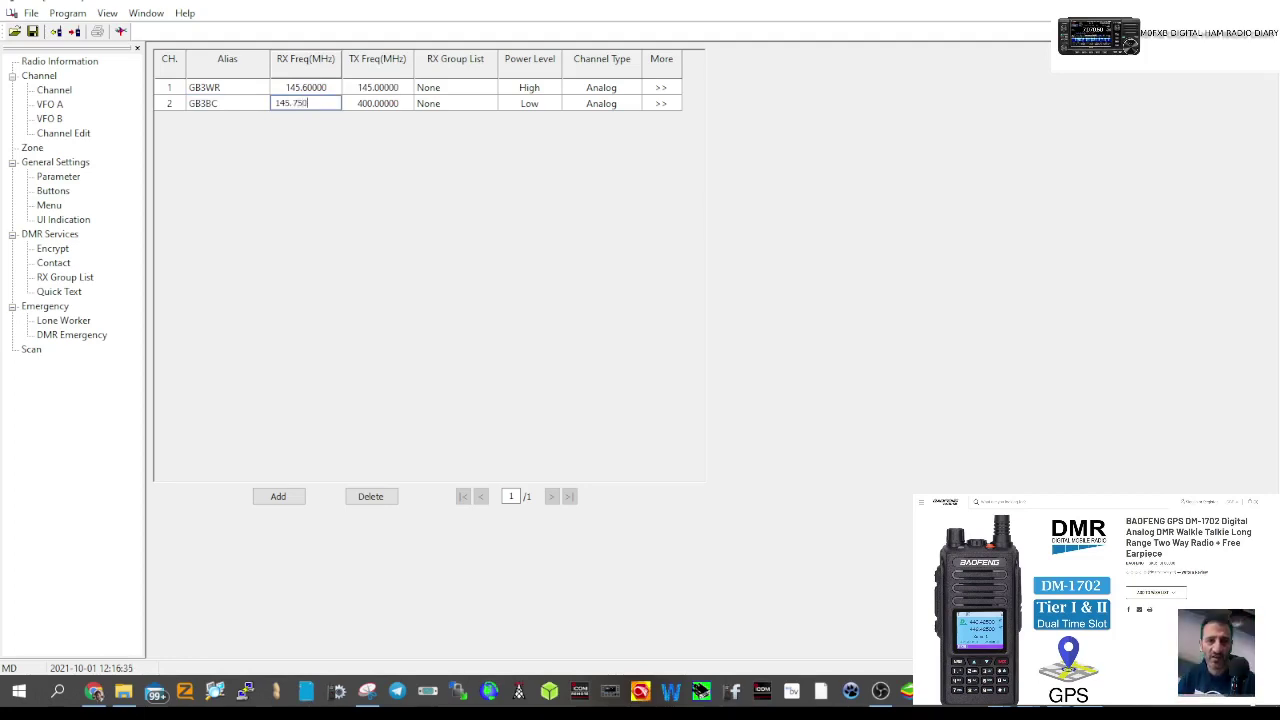
{"action": "left_click", "coordinate": [366, 108]}
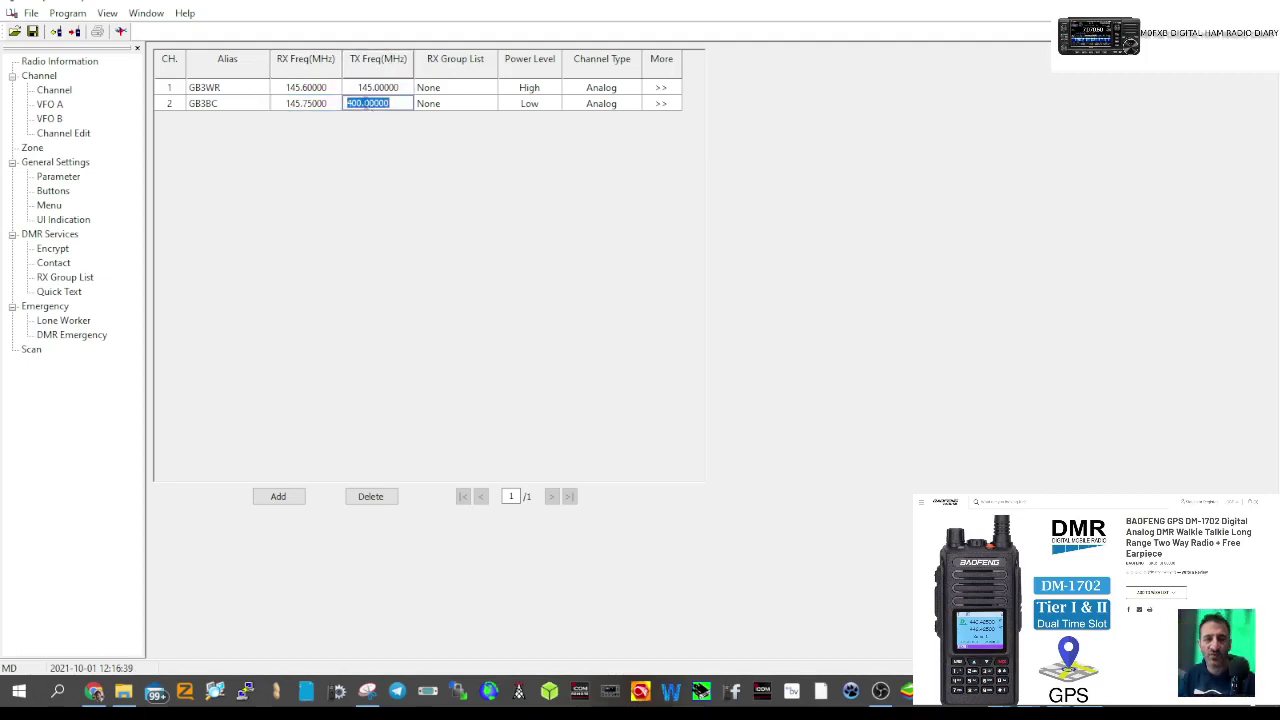
{"action": "type", "text": "14"}
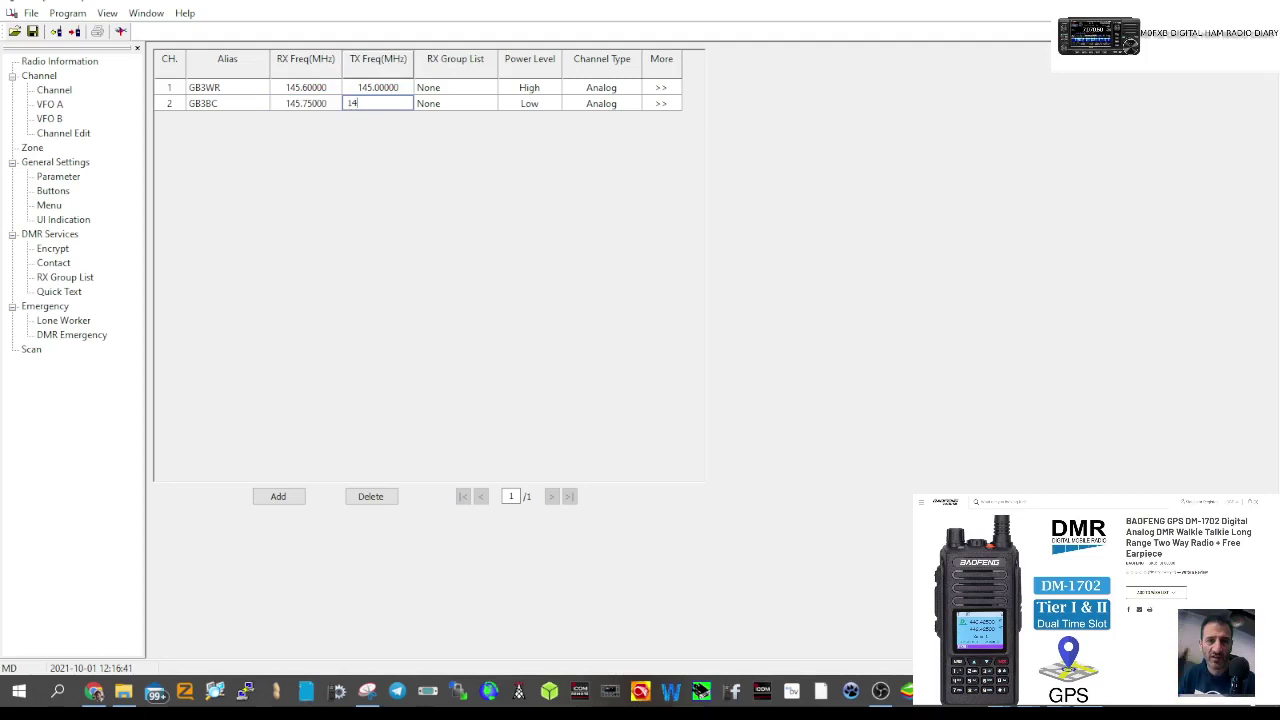
{"action": "type", "text": "5.150"}
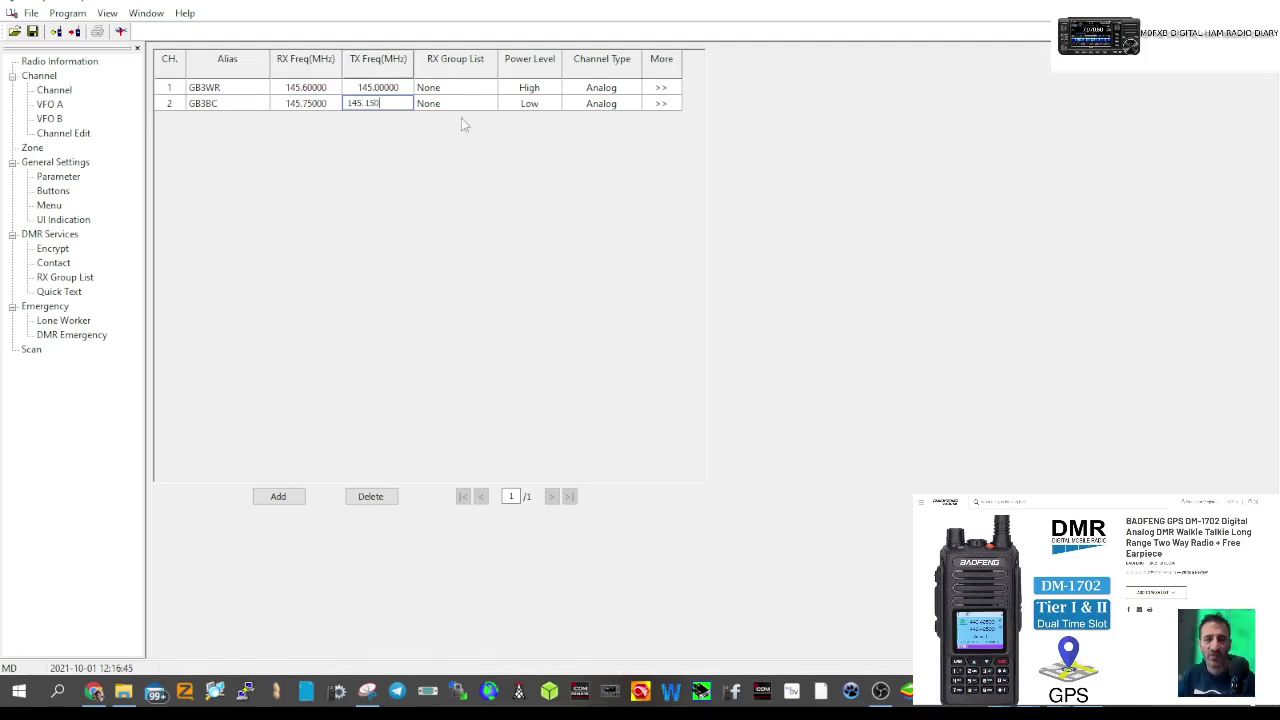
{"action": "left_click", "coordinate": [540, 106]}
{"action": "left_click", "coordinate": [552, 105]}
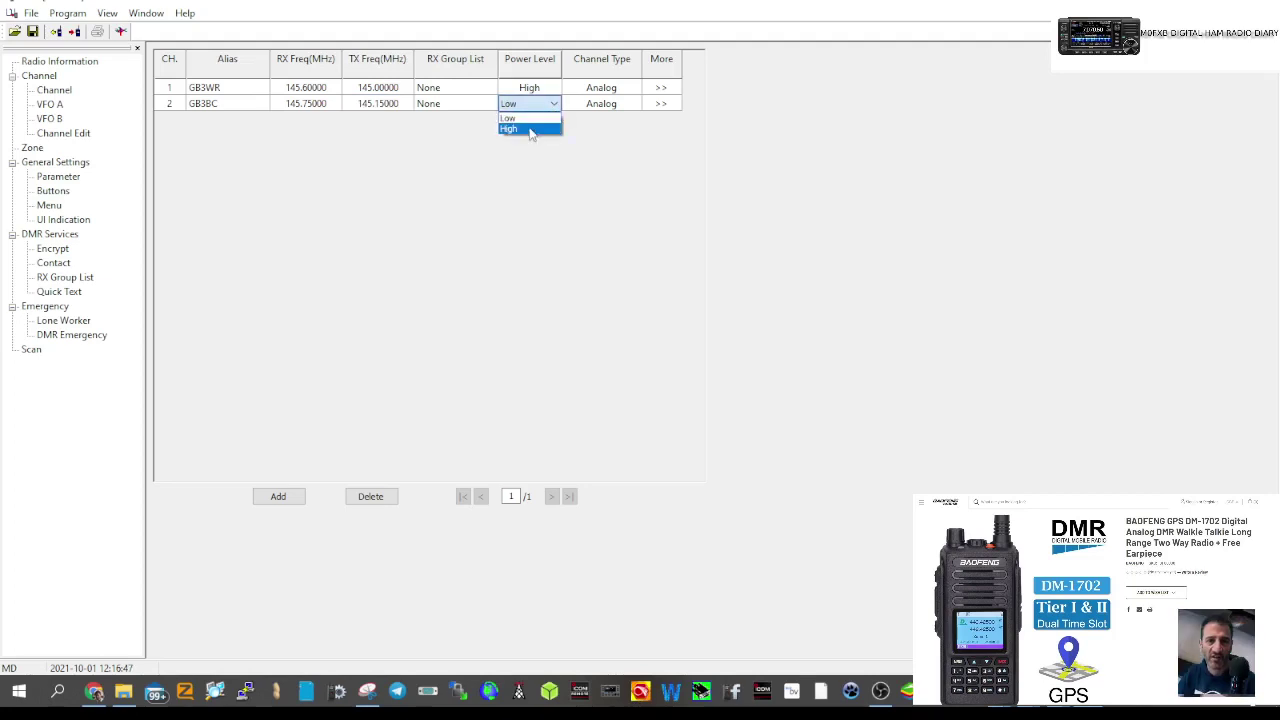
{"action": "left_click", "coordinate": [530, 123]}
- Set GB3BC's CTCSS/CDCSS encode tone to 94.8, then go to Zone 1's setup page
{"action": "left_click", "coordinate": [662, 105]}
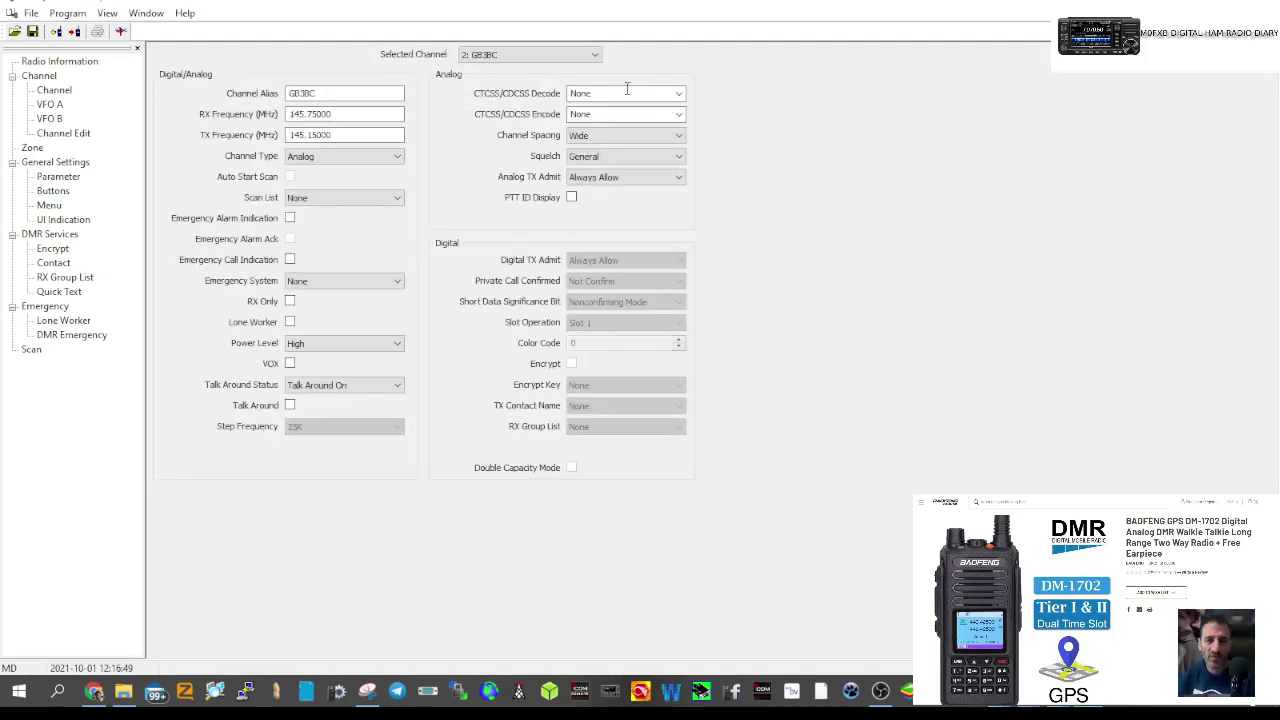
{"action": "left_click", "coordinate": [678, 114]}
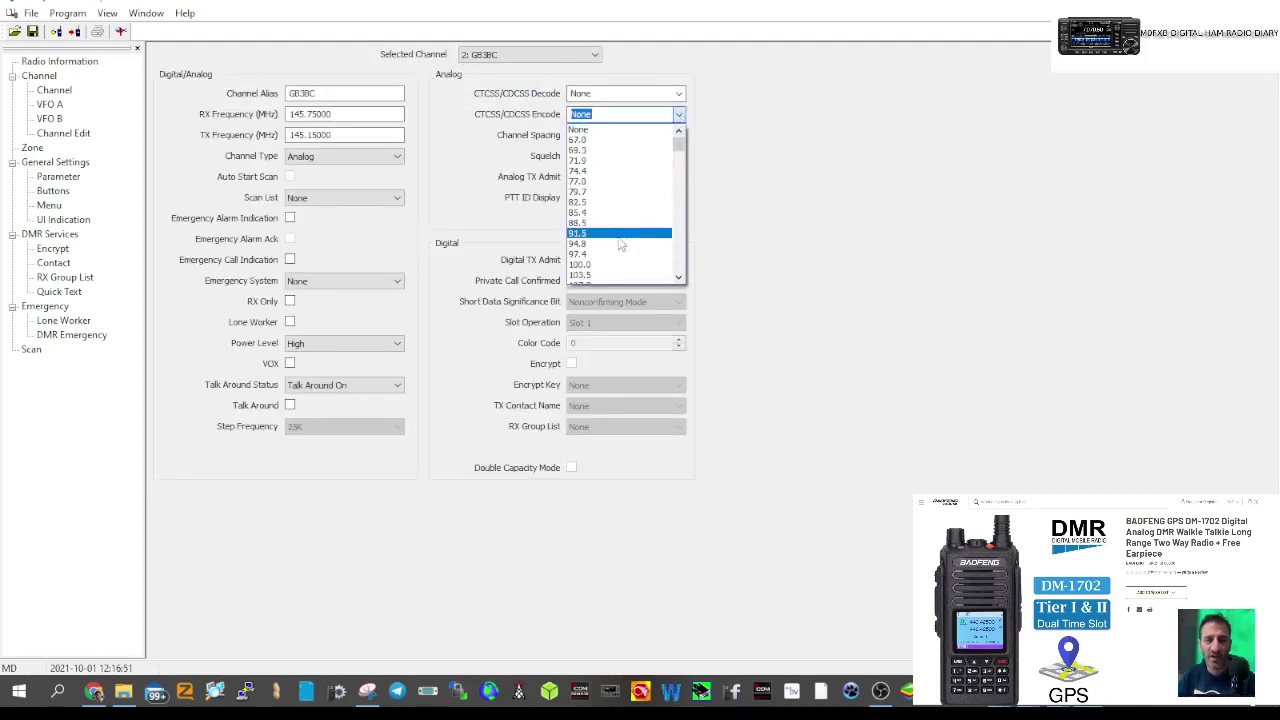
{"action": "left_click", "coordinate": [605, 243]}
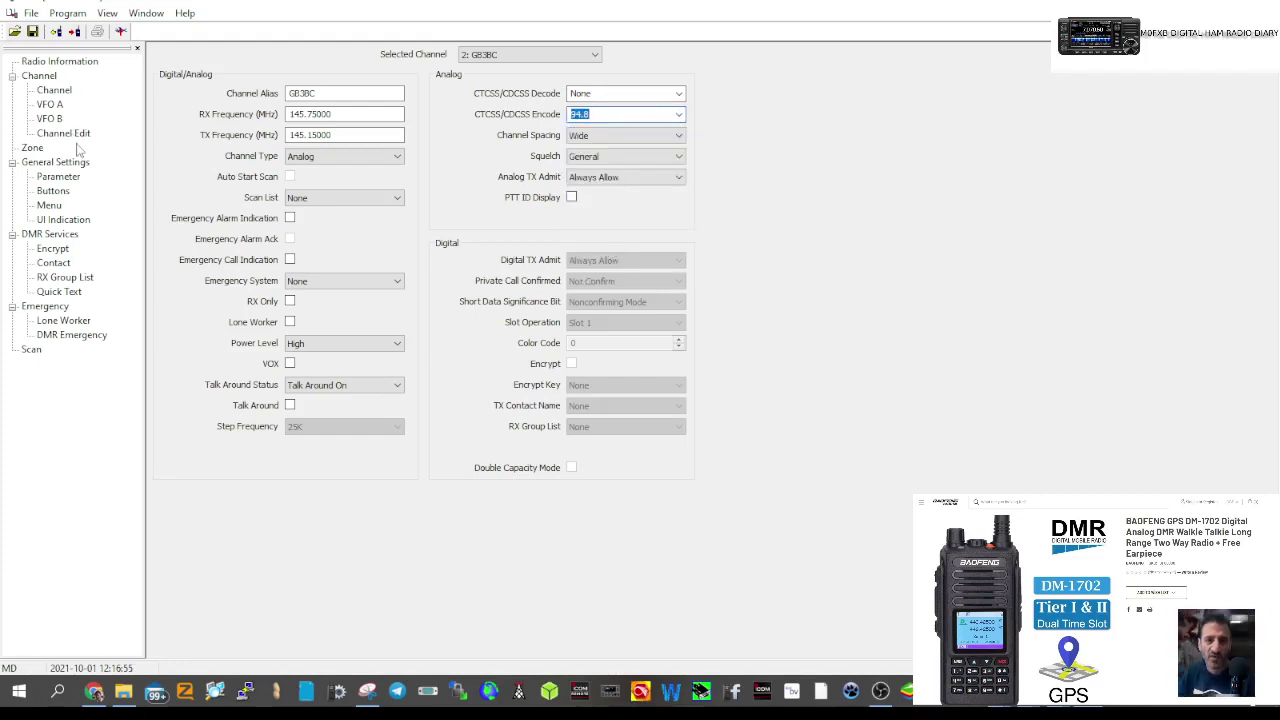
{"action": "left_click", "coordinate": [56, 91]}
{"action": "left_click", "coordinate": [33, 148]}
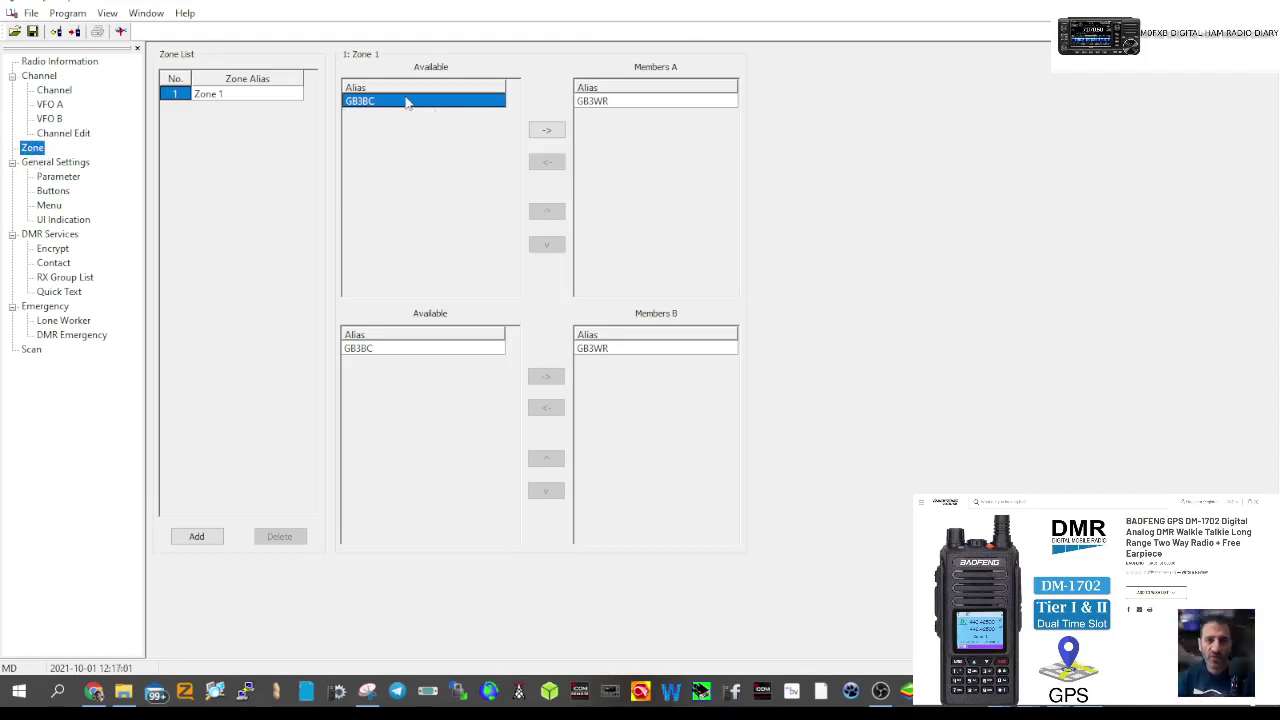
- Add GB3BC to Zone 1's A and B member lists
{"action": "left_click", "coordinate": [553, 135]}
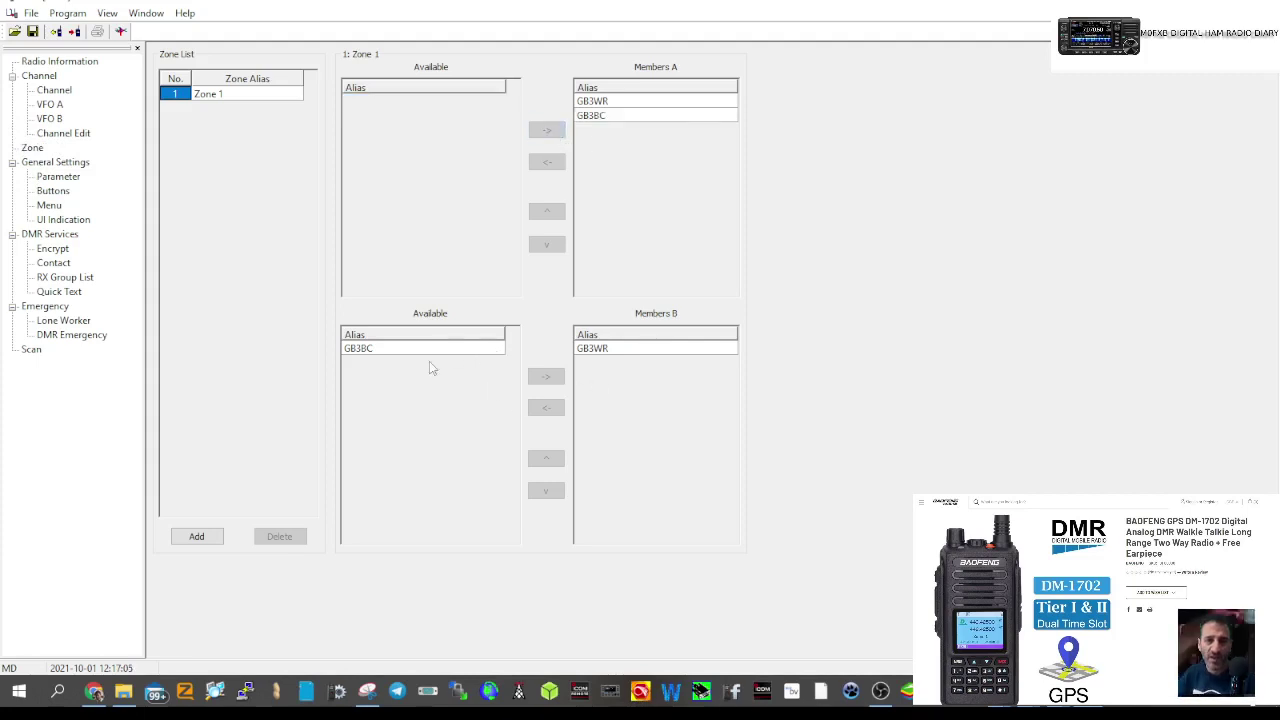
{"action": "left_click", "coordinate": [391, 348]}
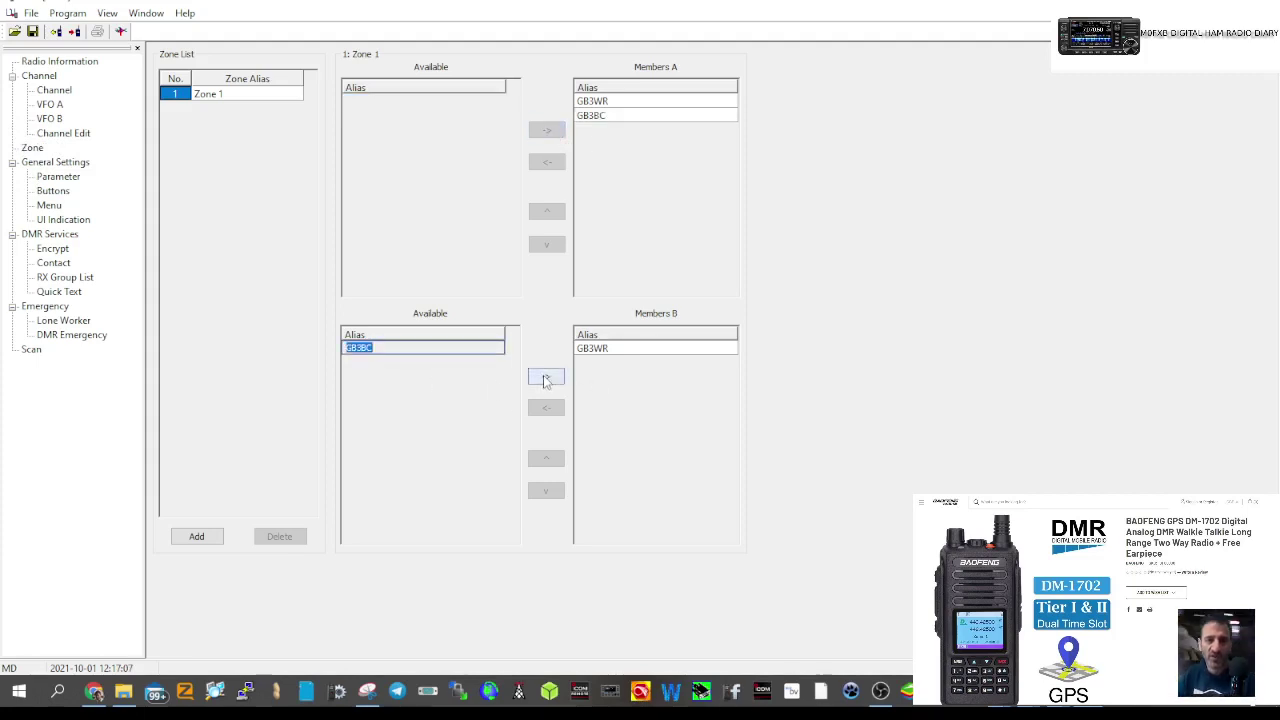
{"action": "left_click", "coordinate": [546, 376]}
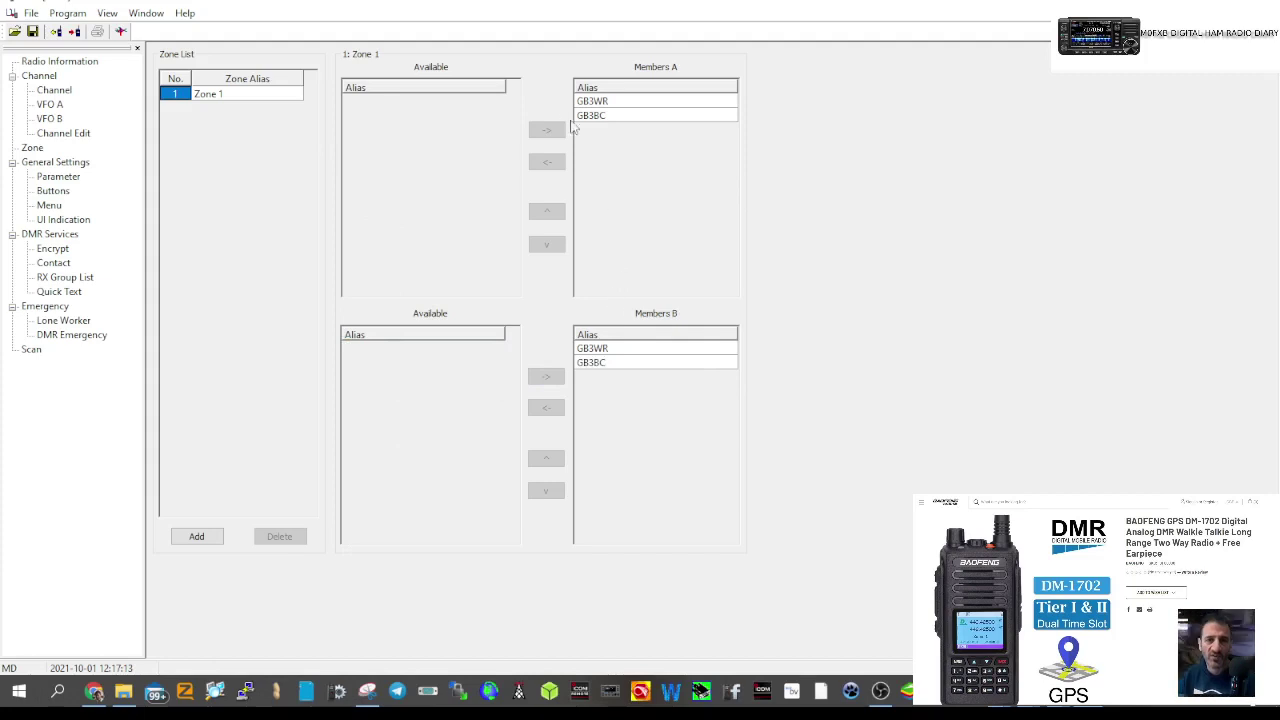
- Rename the zone to ANALOGUE REP and save the codeplug
{"action": "left_click", "coordinate": [222, 96]}
{"action": "left_click", "coordinate": [222, 96]}
{"action": "type", "text": "F"}
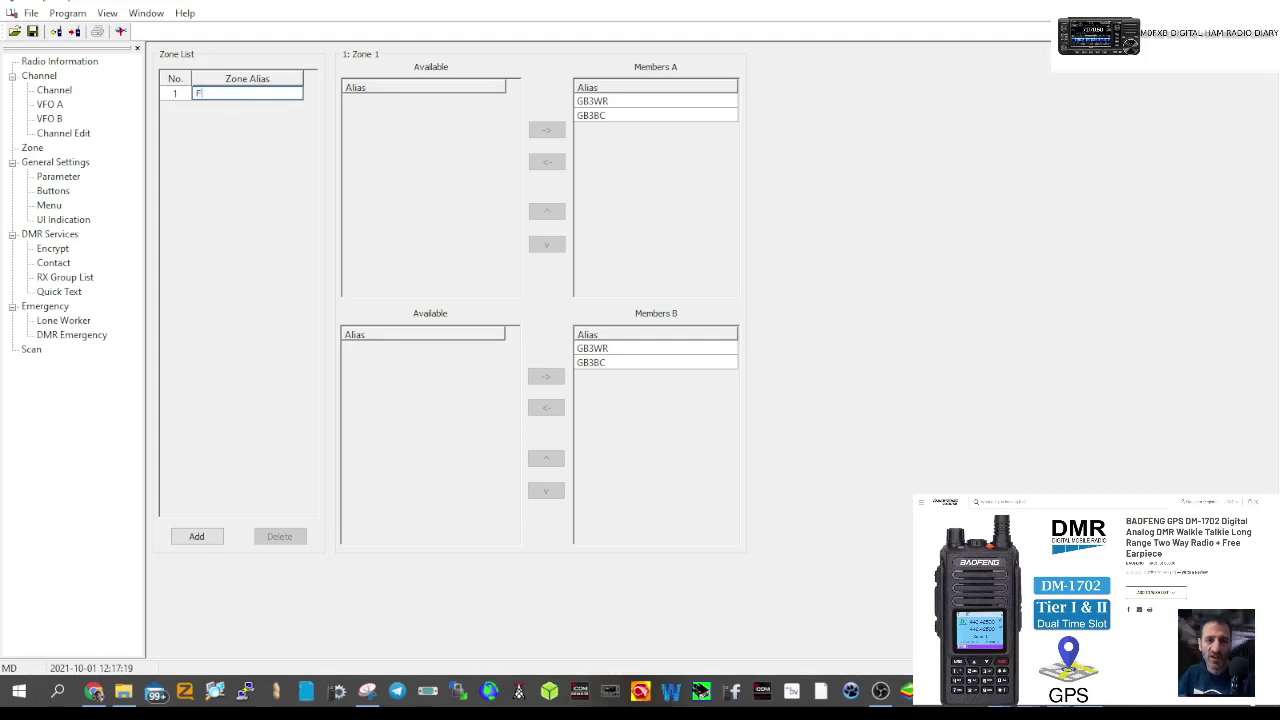
{"action": "type", "text": "ANA"}
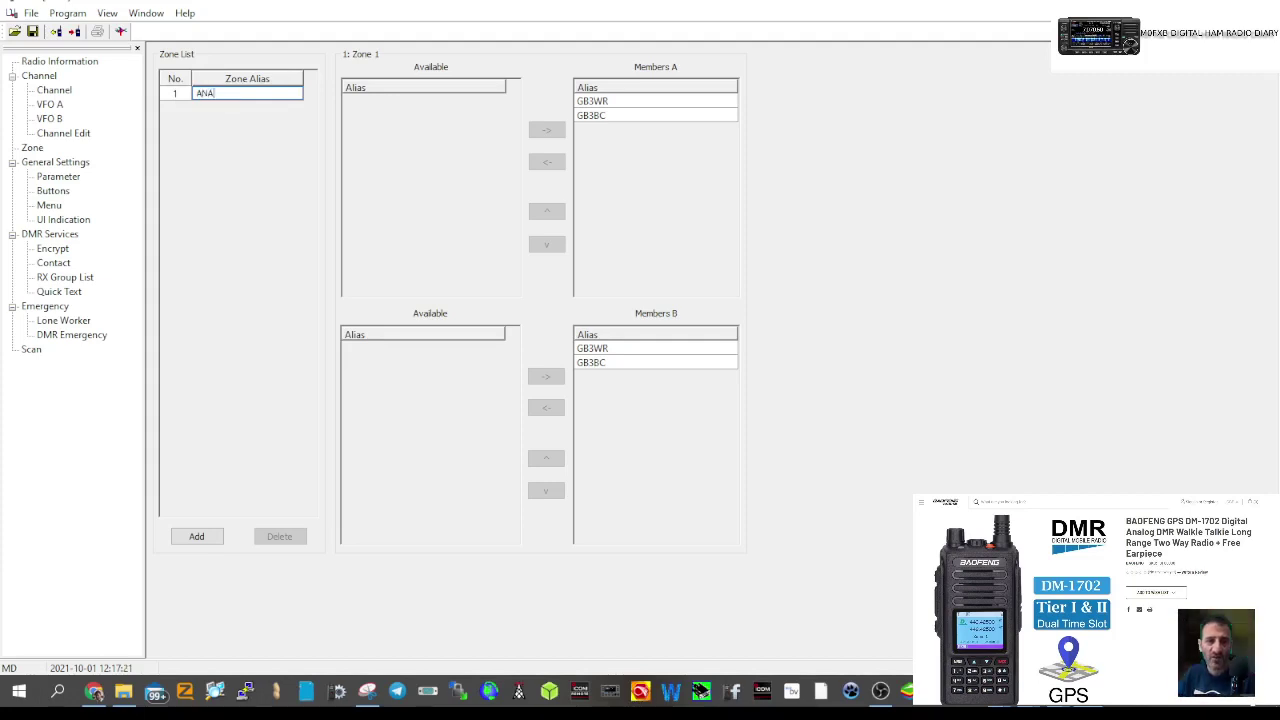
{"action": "type", "text": "LOGUE "}
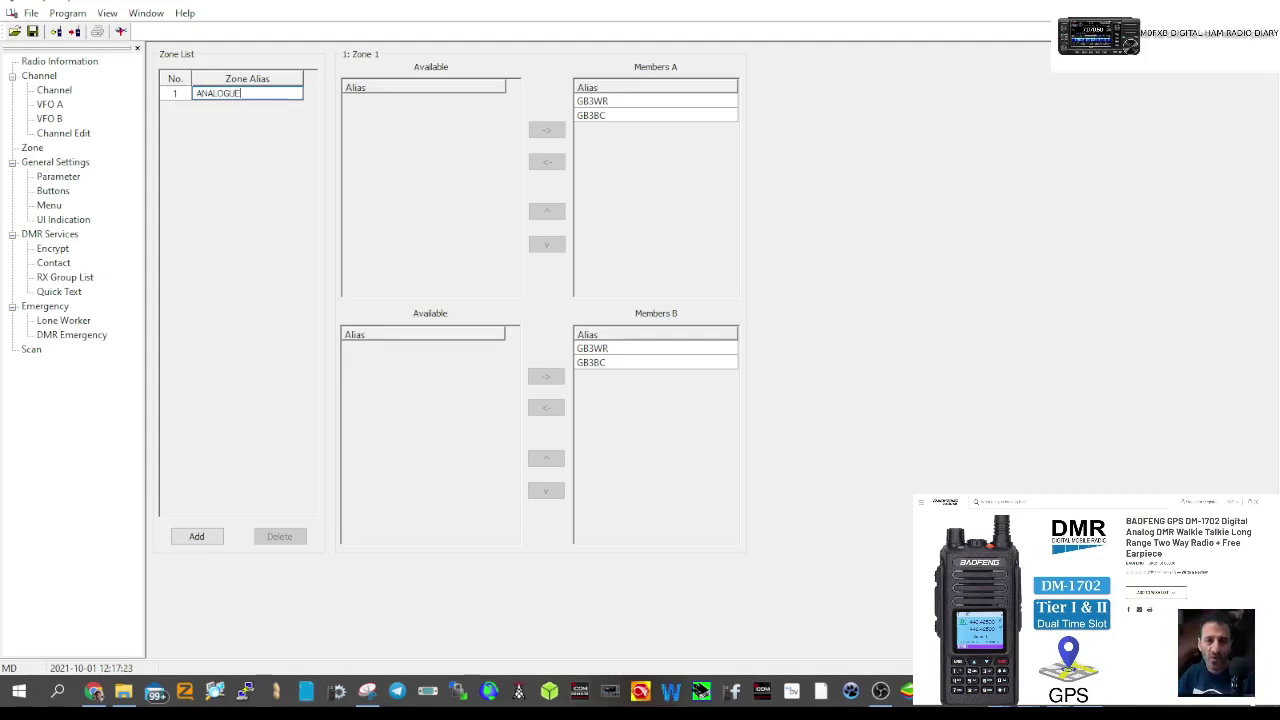
{"action": "type", "text": "RE"}
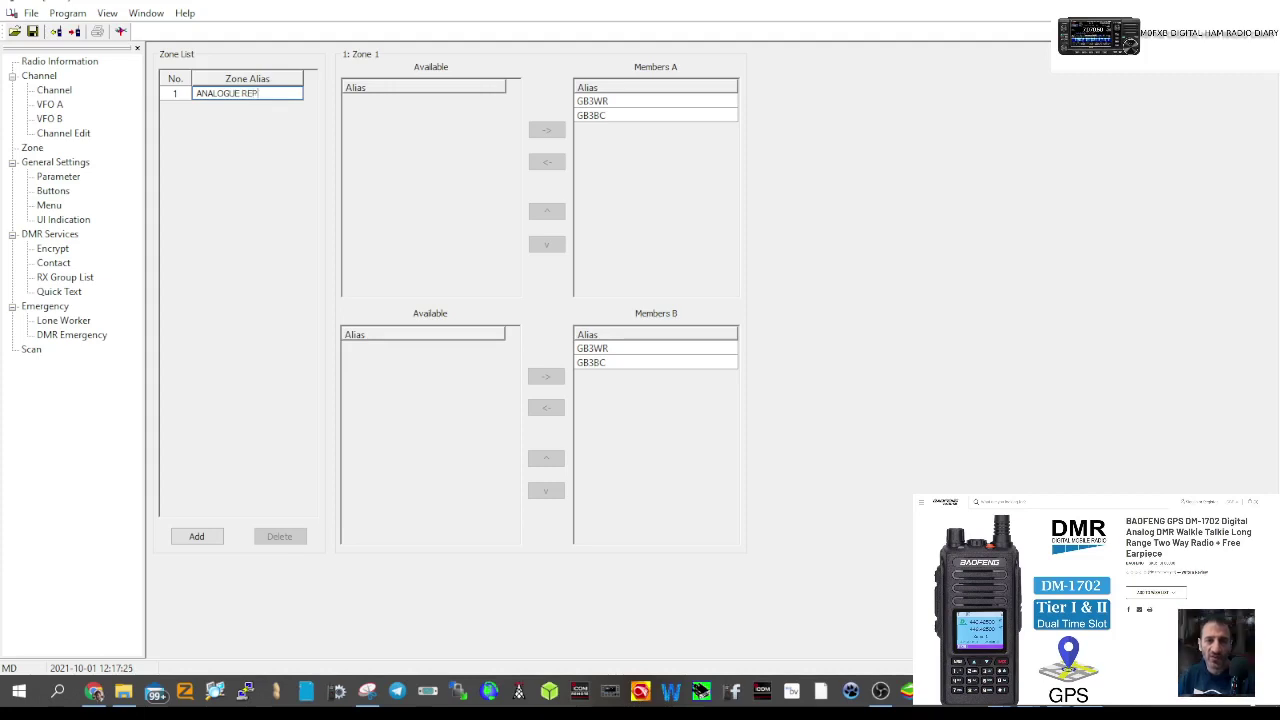
{"action": "type", "text": "P"}
{"action": "left_click", "coordinate": [32, 32]}
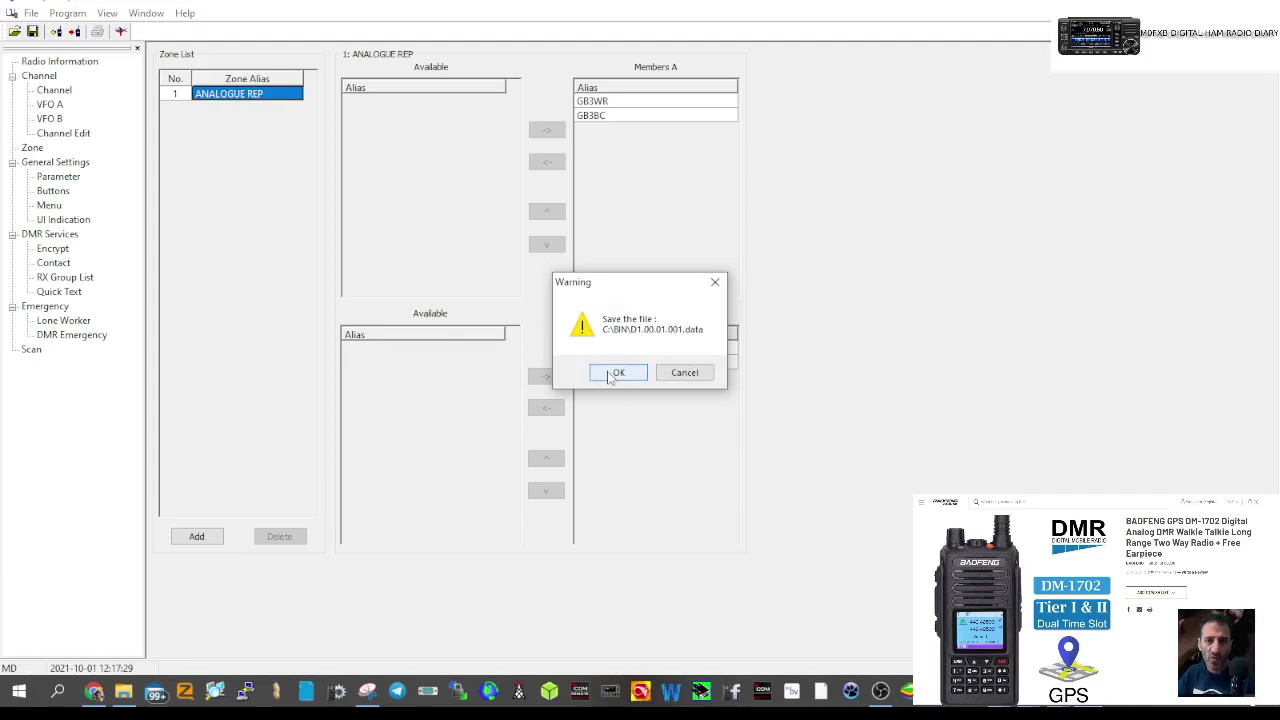
{"action": "left_click", "coordinate": [619, 374]}
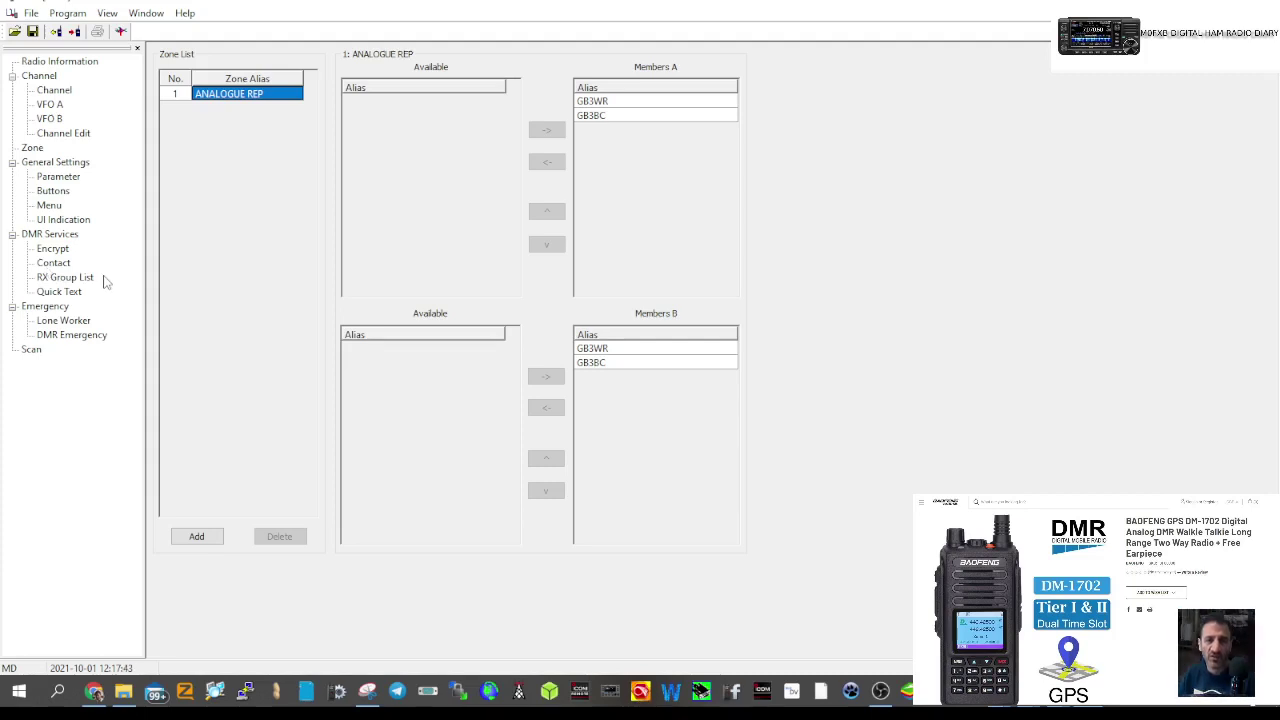
- In the DMR contact list, add a contact, name it CHAT and start a 23… call ID
{"action": "left_click", "coordinate": [57, 266]}
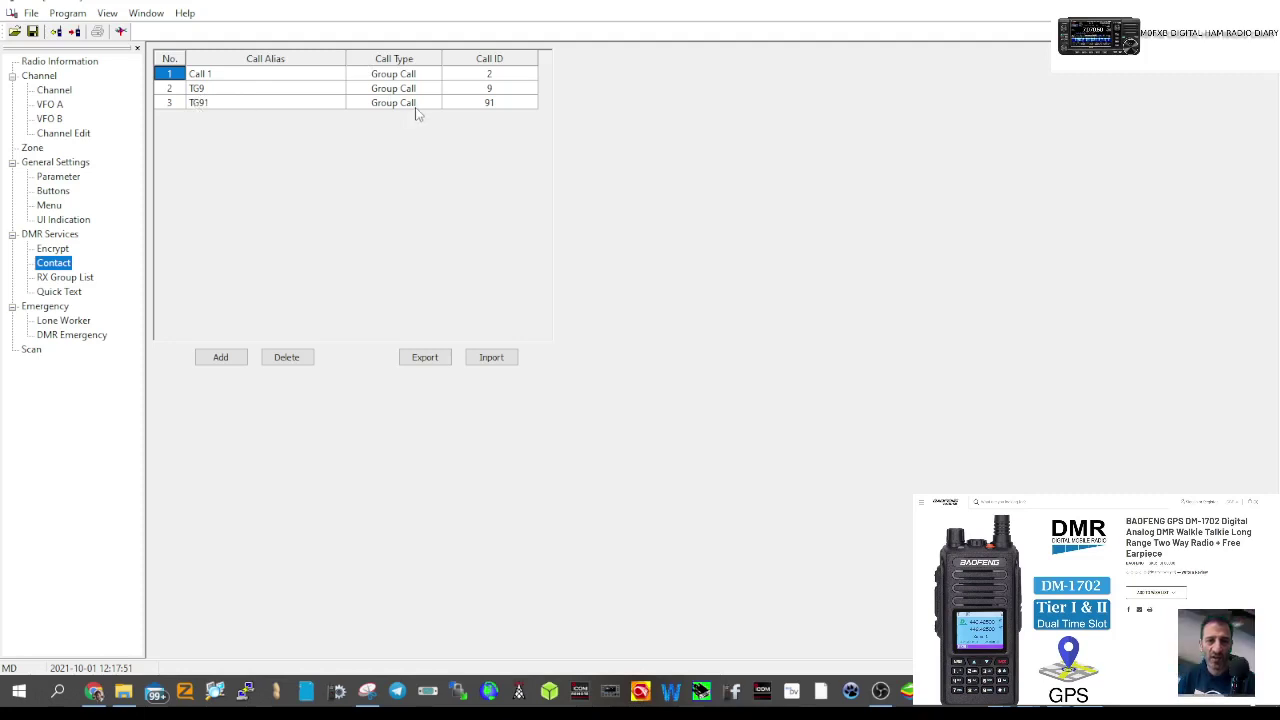
{"action": "left_click", "coordinate": [220, 357]}
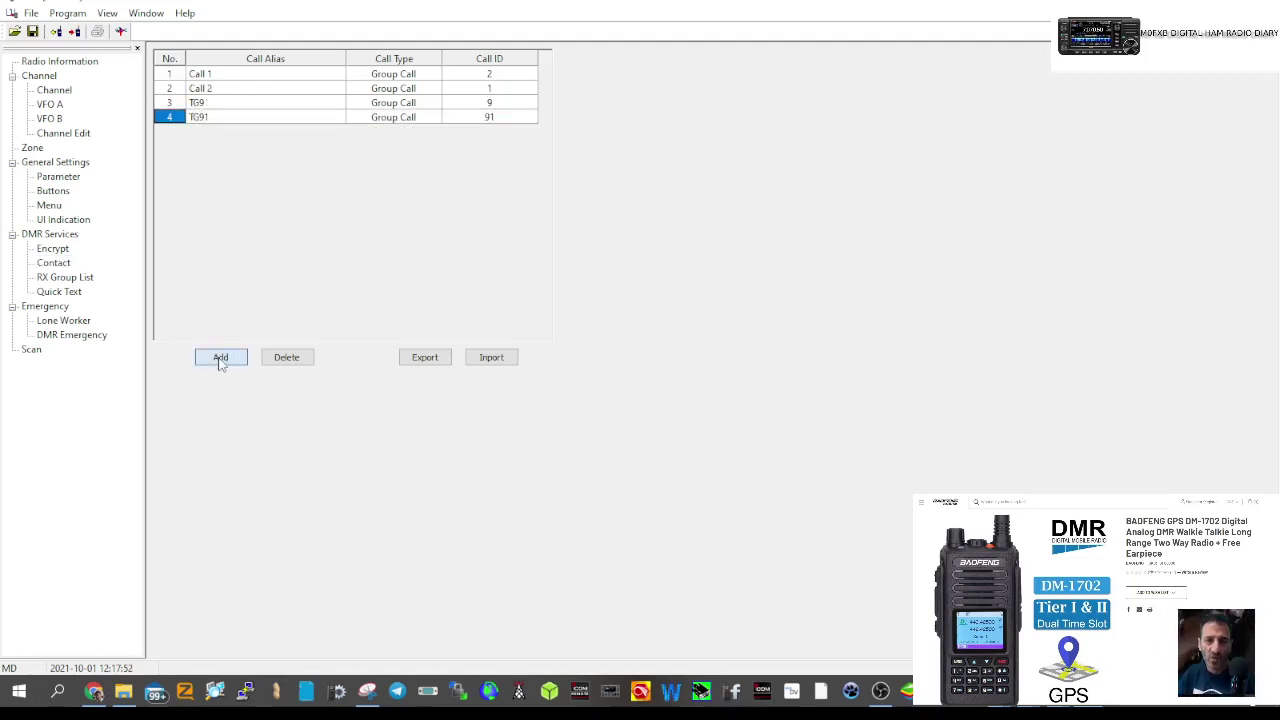
{"action": "double_click", "coordinate": [212, 118]}
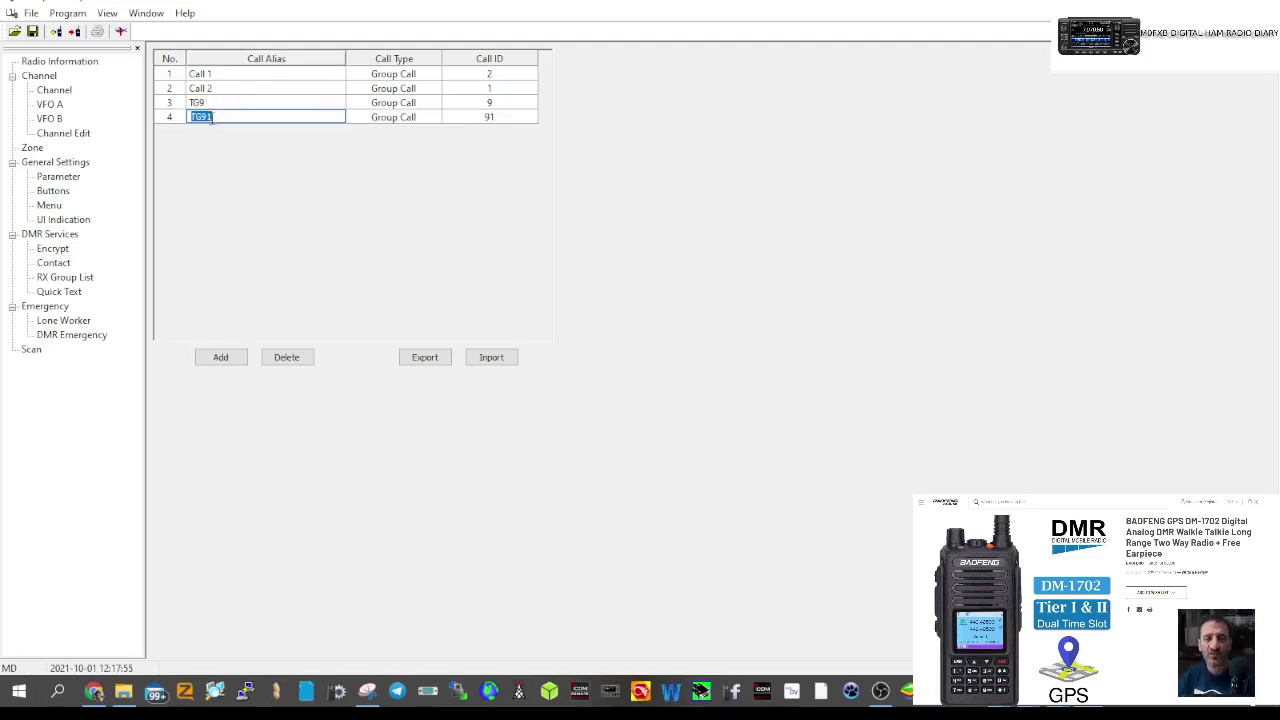
{"action": "type", "text": "CHAT 2"}
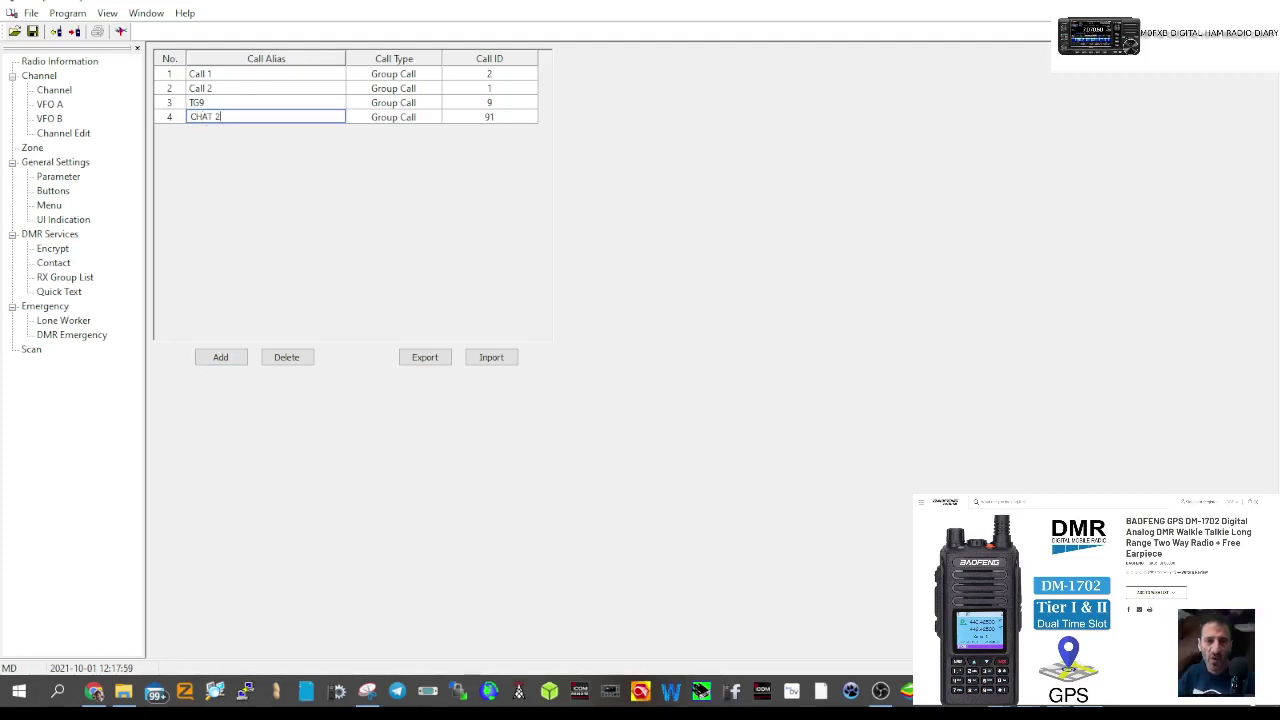
{"action": "left_click", "coordinate": [476, 118]}
{"action": "type", "text": "2350"}
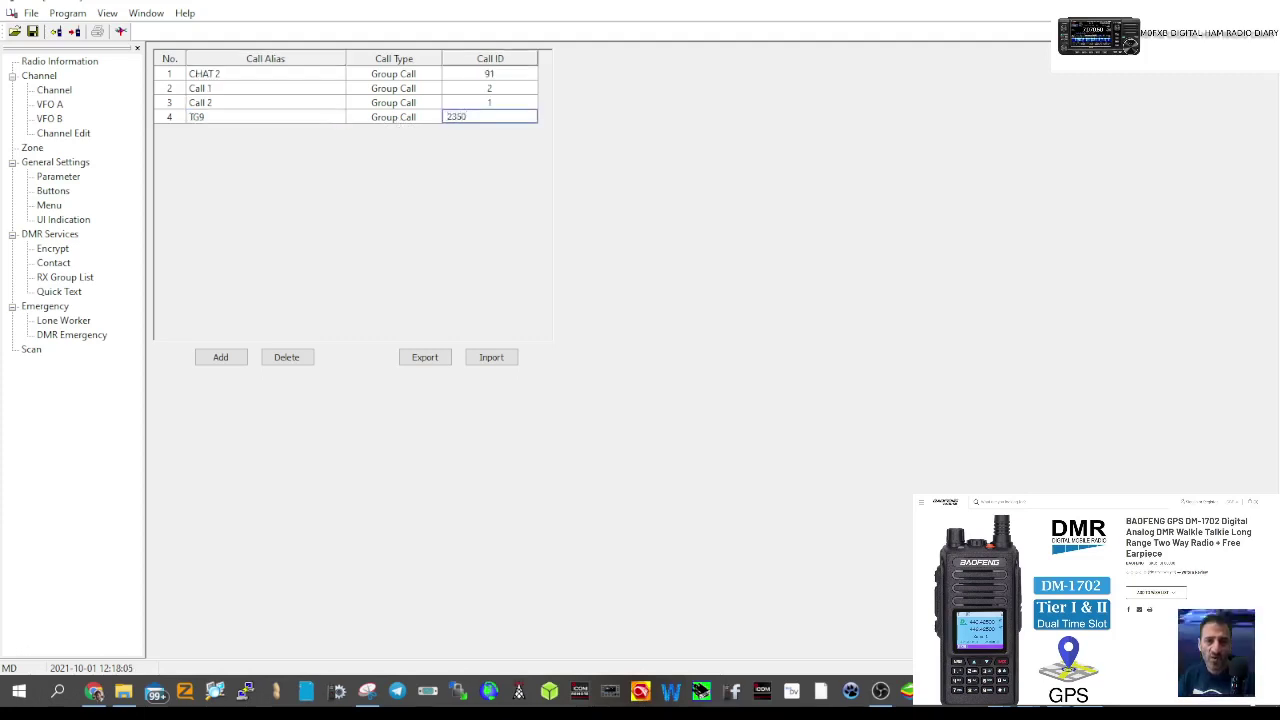
- Add another contact named 4000 with call ID 4000
{"action": "left_click", "coordinate": [221, 360]}
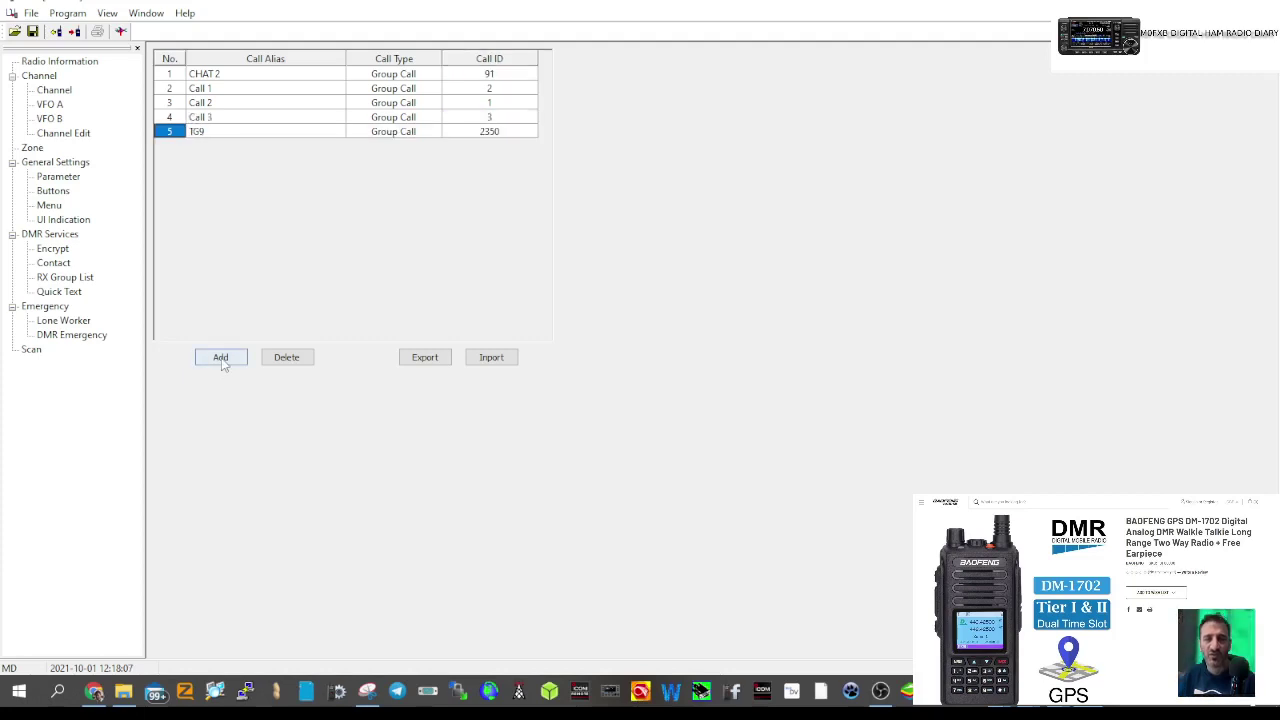
{"action": "left_click", "coordinate": [216, 76]}
{"action": "left_click", "coordinate": [220, 103]}
{"action": "type", "text": "4"}
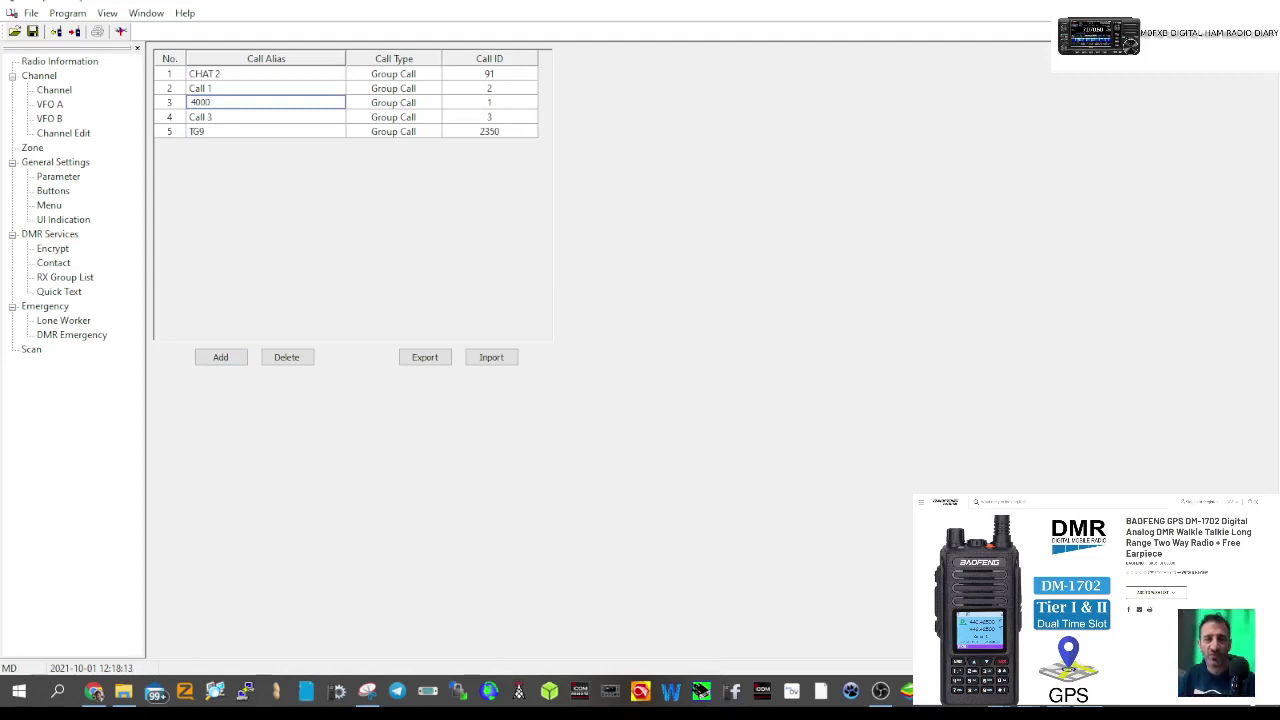
{"action": "type", "text": "000"}
{"action": "left_click", "coordinate": [455, 103]}
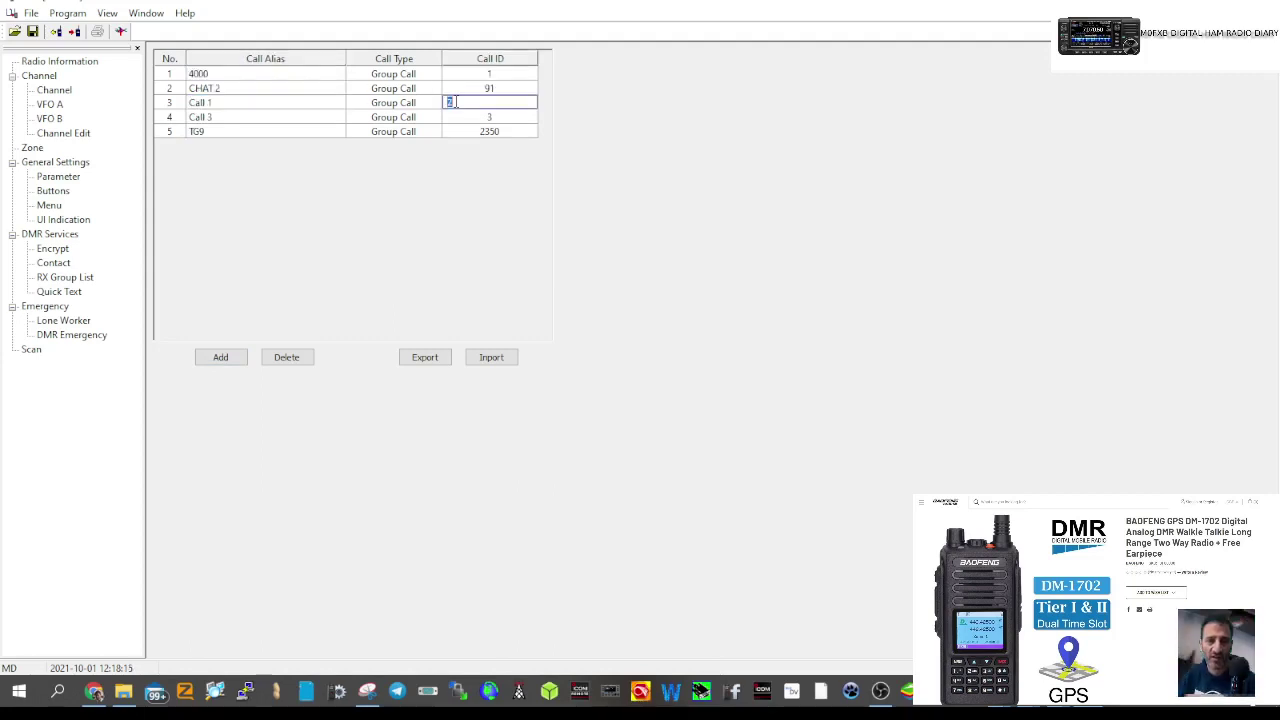
{"action": "type", "text": "4000"}
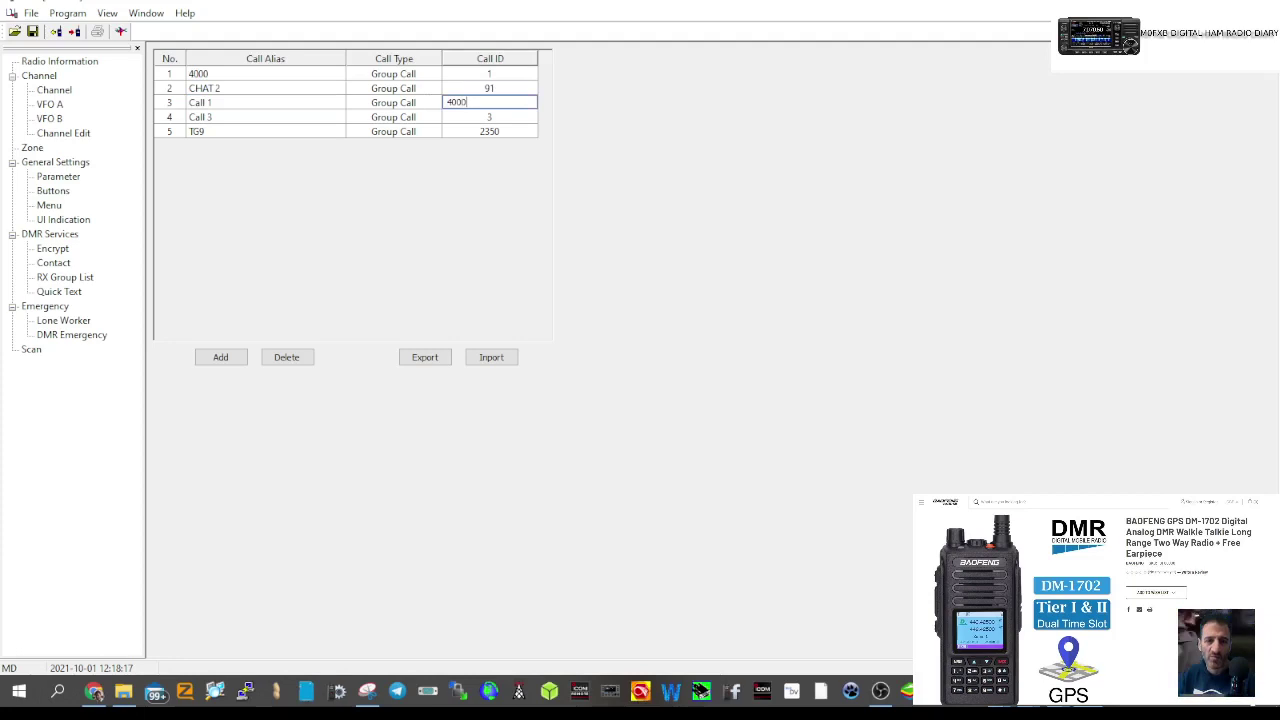
{"action": "key", "text": "Return"}
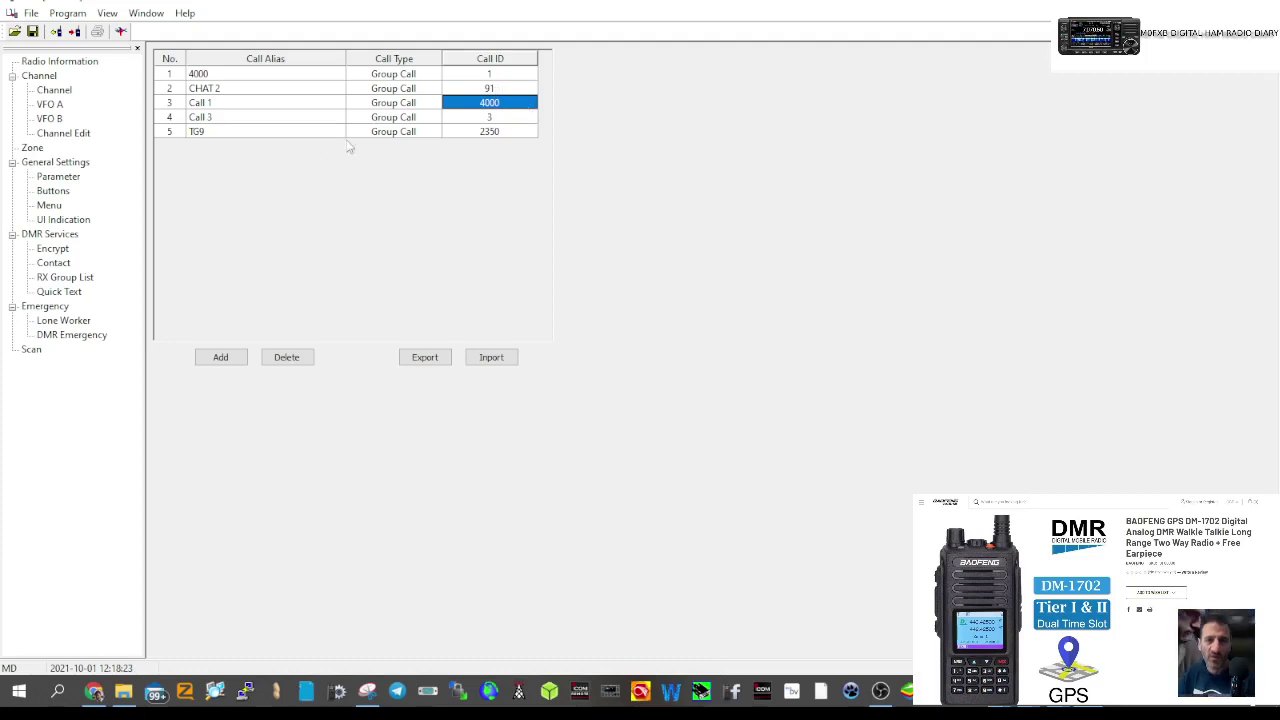
- Rename the TG9 row to 2350, set CHAT 2's call ID to 2350, and add another contact
{"action": "left_click", "coordinate": [200, 133]}
{"action": "left_click", "coordinate": [204, 133]}
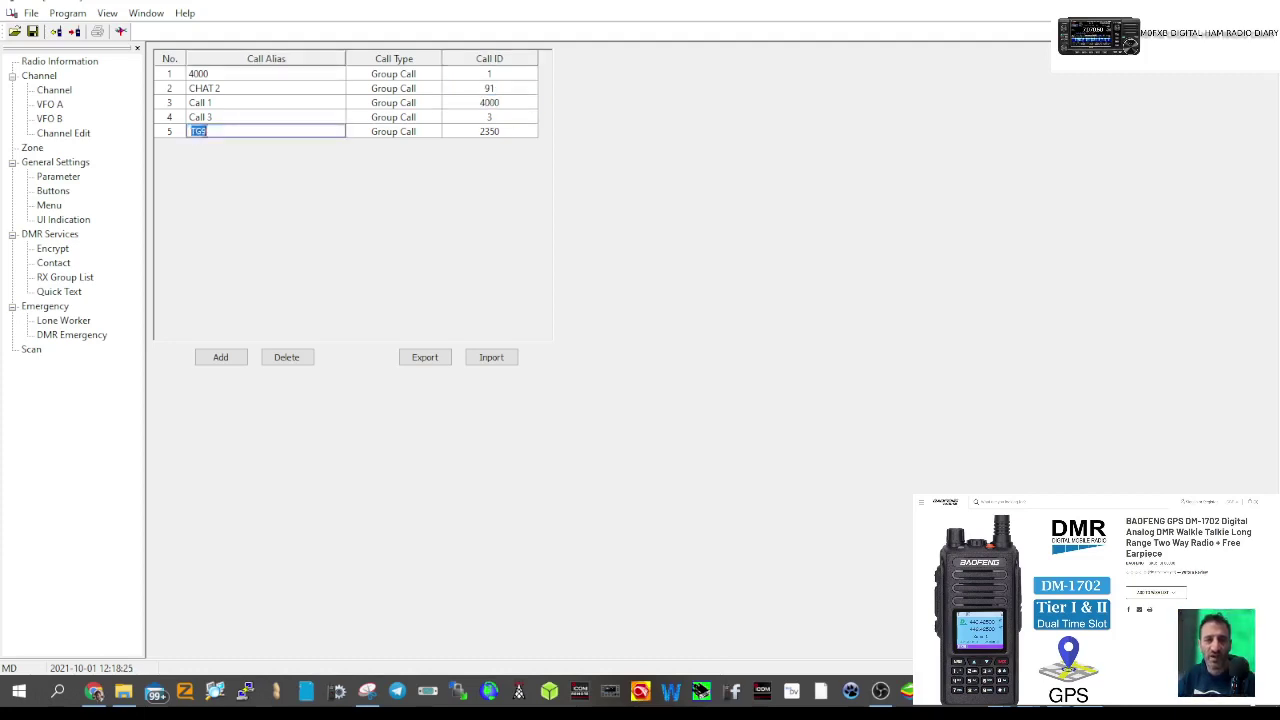
{"action": "type", "text": "2350"}
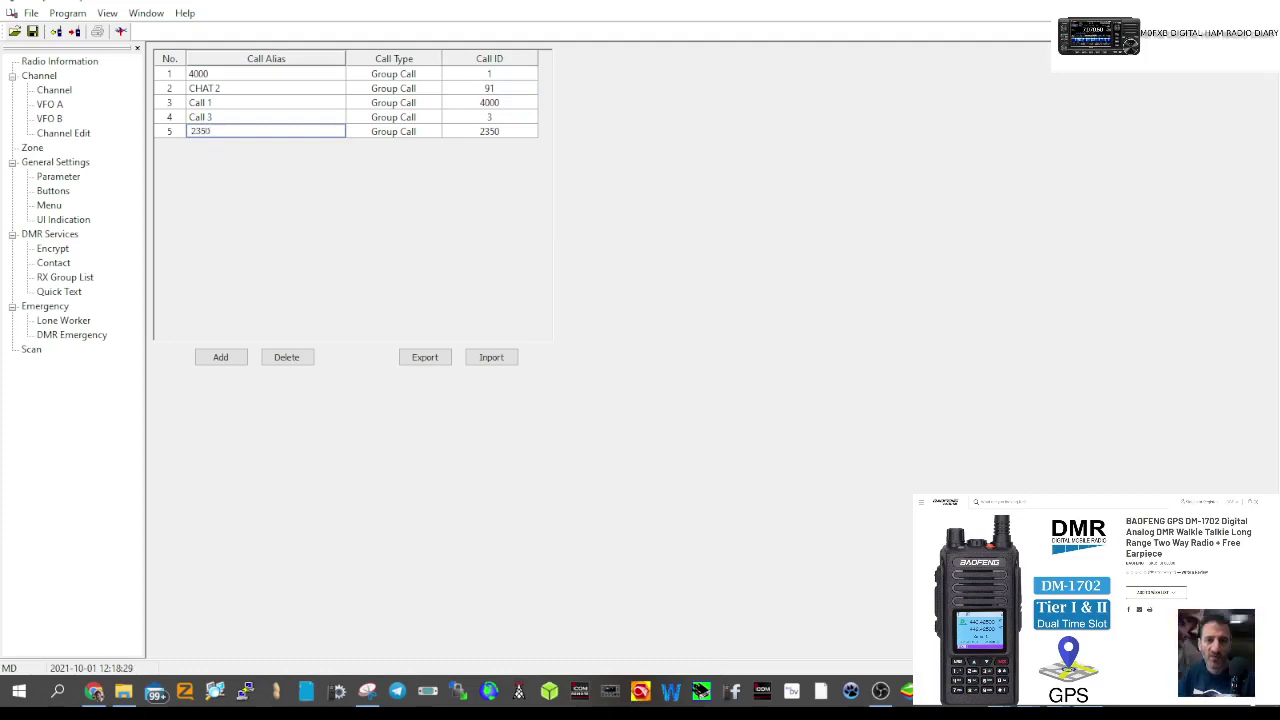
{"action": "key", "text": "Return"}
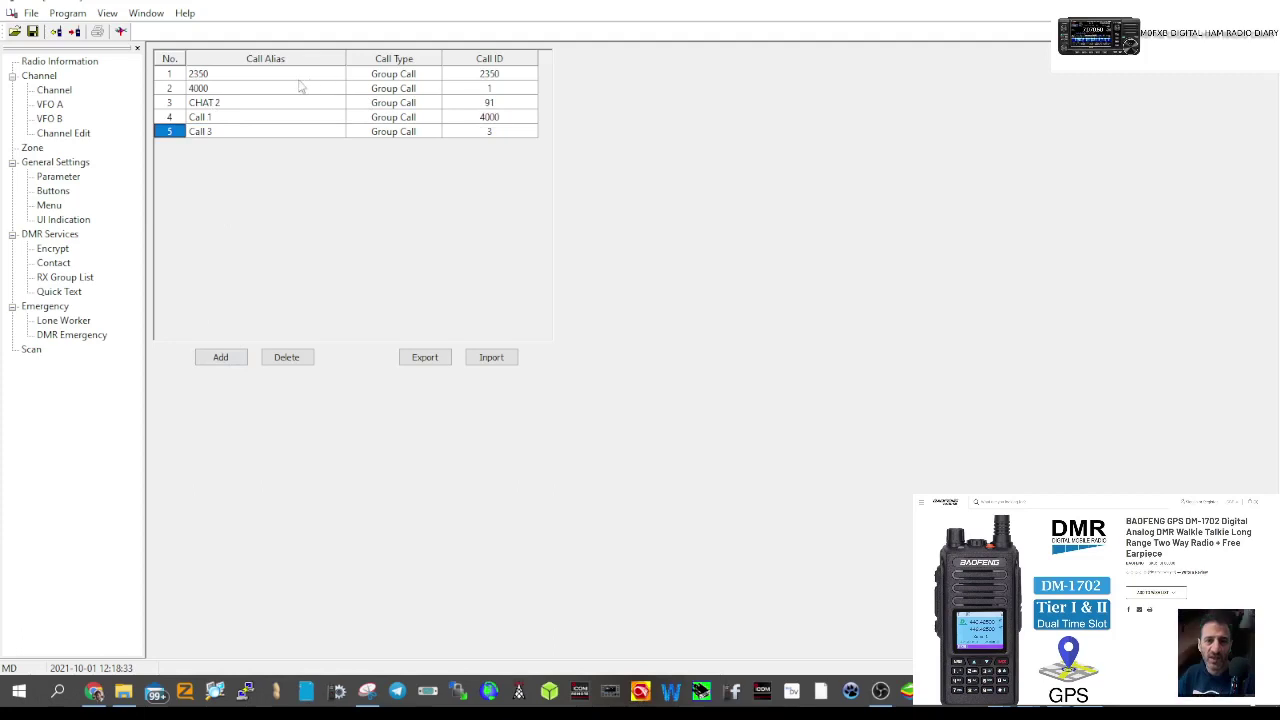
{"action": "double_click", "coordinate": [457, 103]}
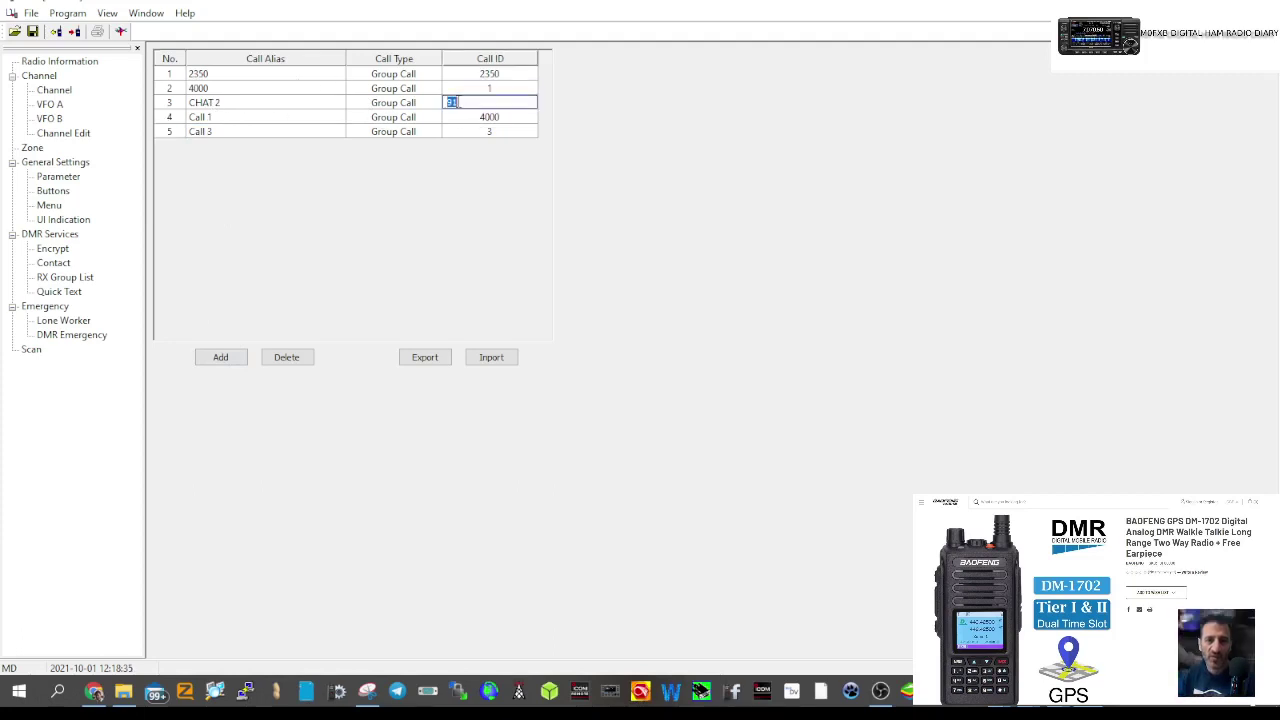
{"action": "type", "text": "2350"}
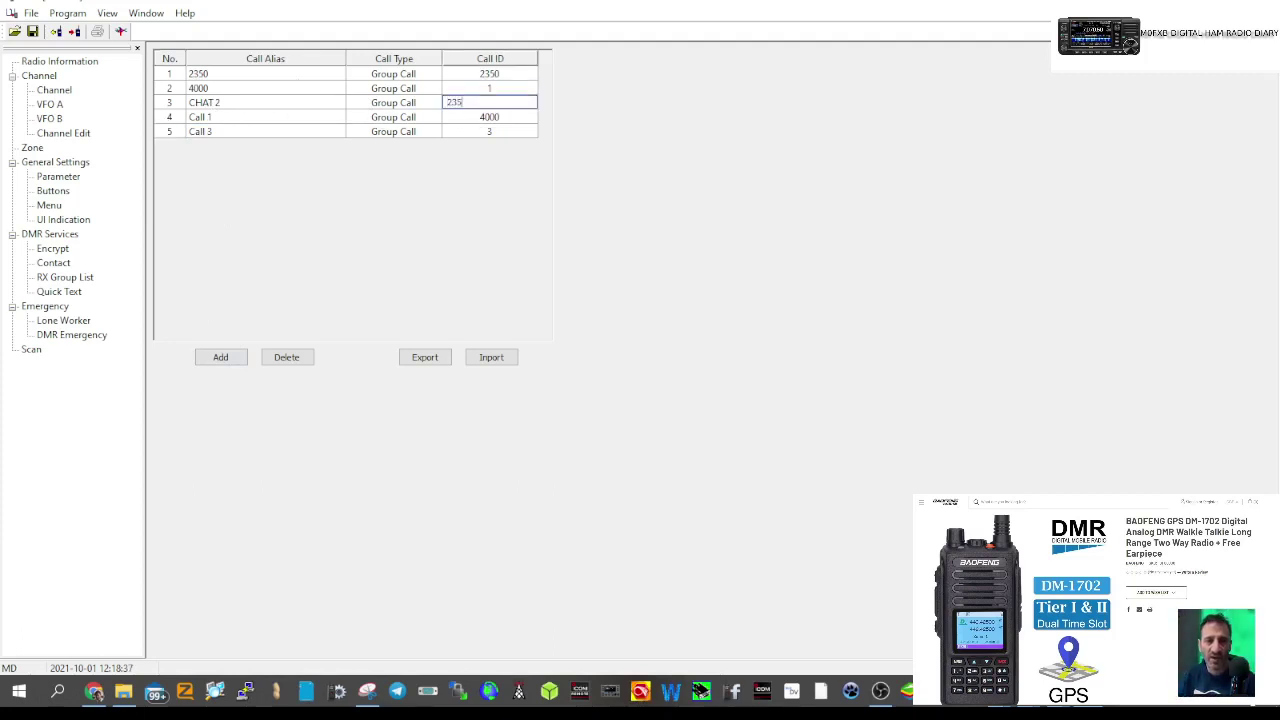
{"action": "left_click", "coordinate": [221, 366]}
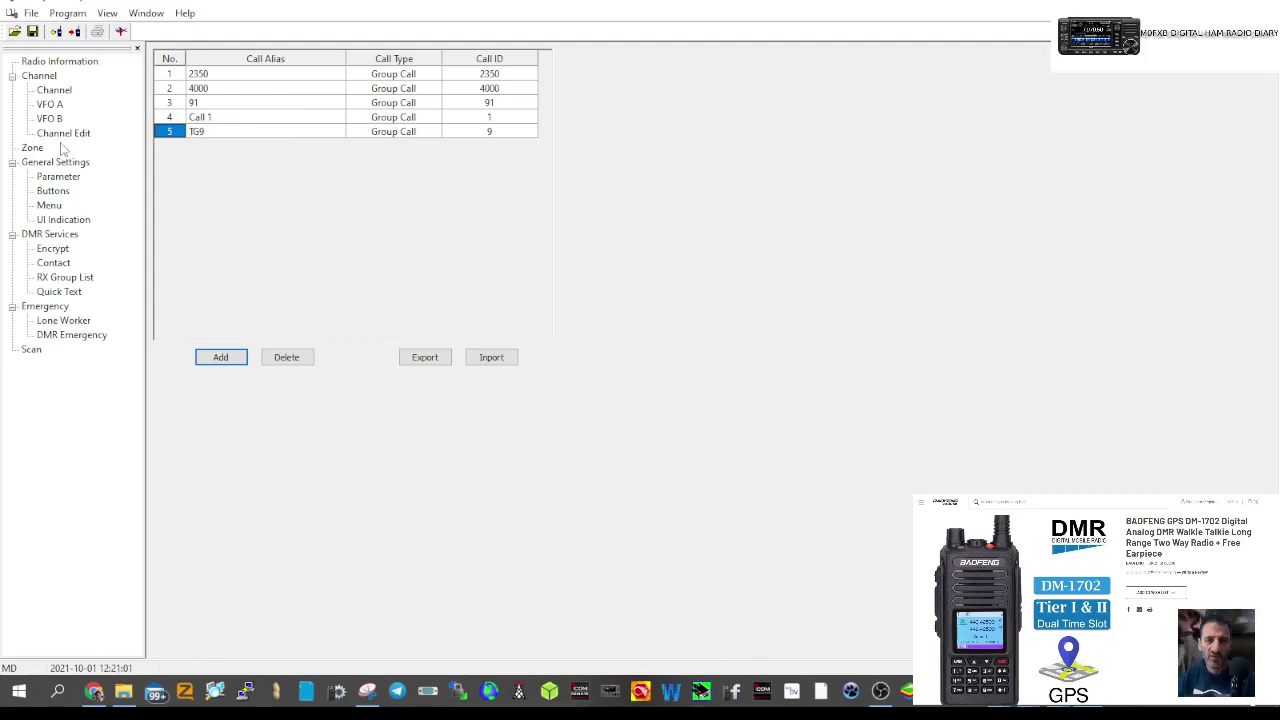
- Add channel 3 to the channel list and name it TG9 LOCAL
{"action": "left_click", "coordinate": [53, 91]}
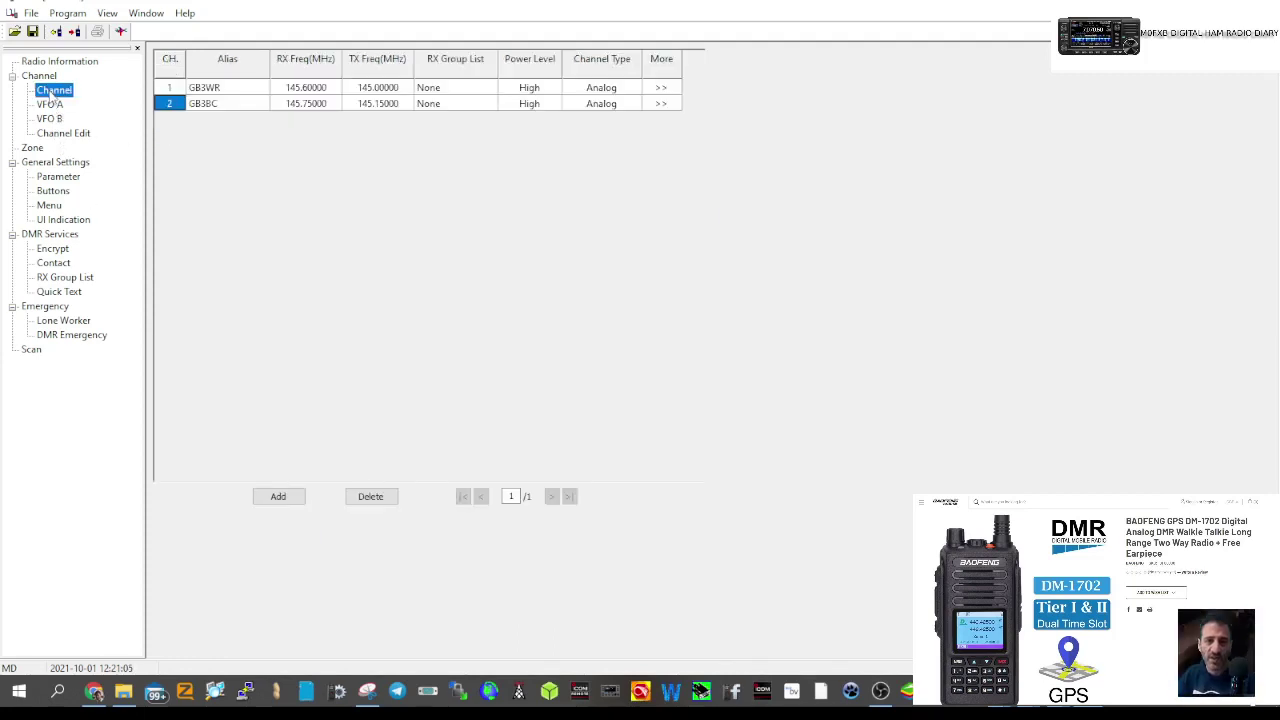
{"action": "left_click", "coordinate": [282, 498]}
{"action": "double_click", "coordinate": [226, 120]}
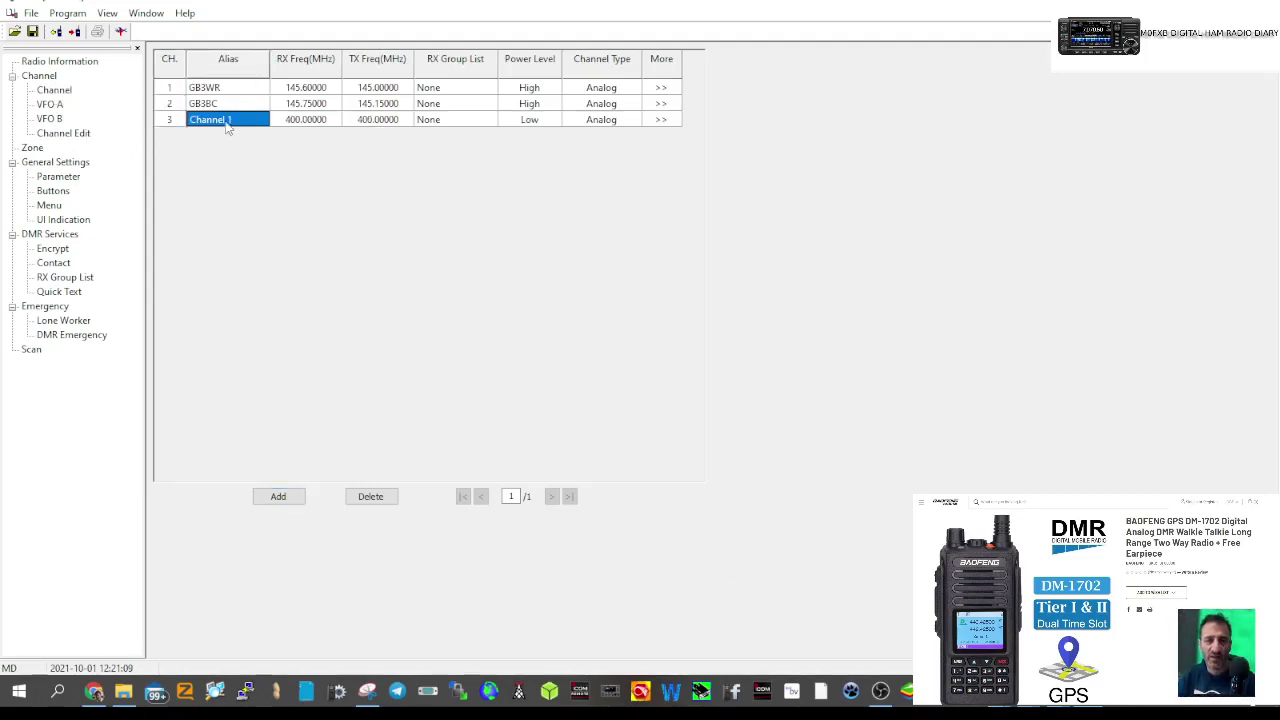
{"action": "type", "text": "TALKGROUP"}
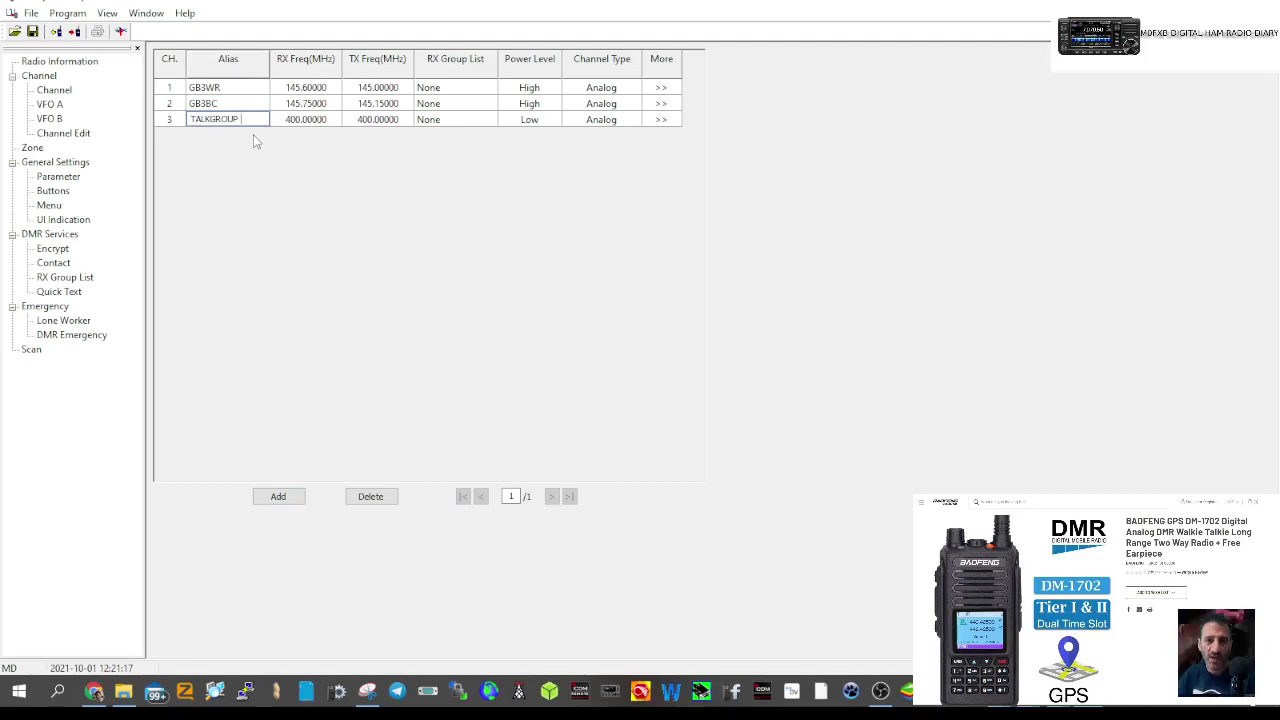
{"action": "key", "text": "BackSpace"}
{"action": "key", "text": "BackSpace"}
{"action": "key", "text": "BackSpace"}
{"action": "key", "text": "BackSpace"}
{"action": "key", "text": "BackSpace"}
{"action": "key", "text": "BackSpace"}
{"action": "key", "text": "BackSpace"}
{"action": "key", "text": "BackSpace"}
{"action": "type", "text": "G9"}
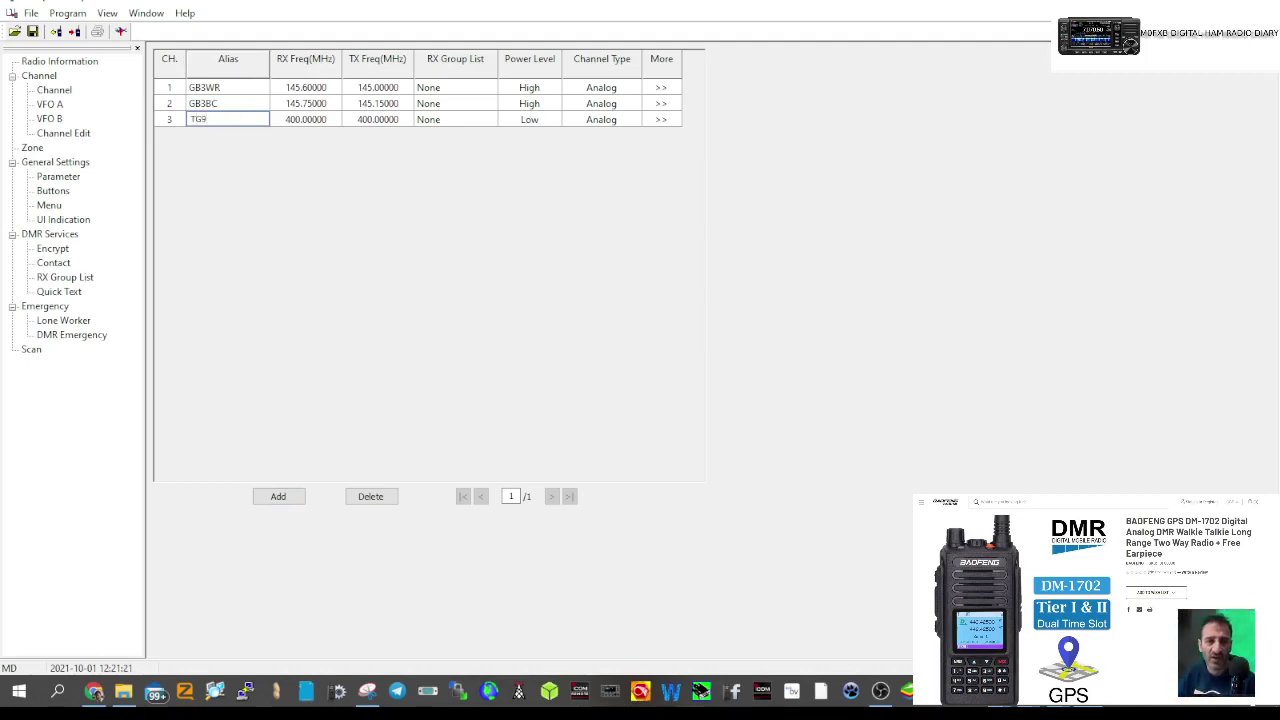
{"action": "type", "text": " LOCAL"}
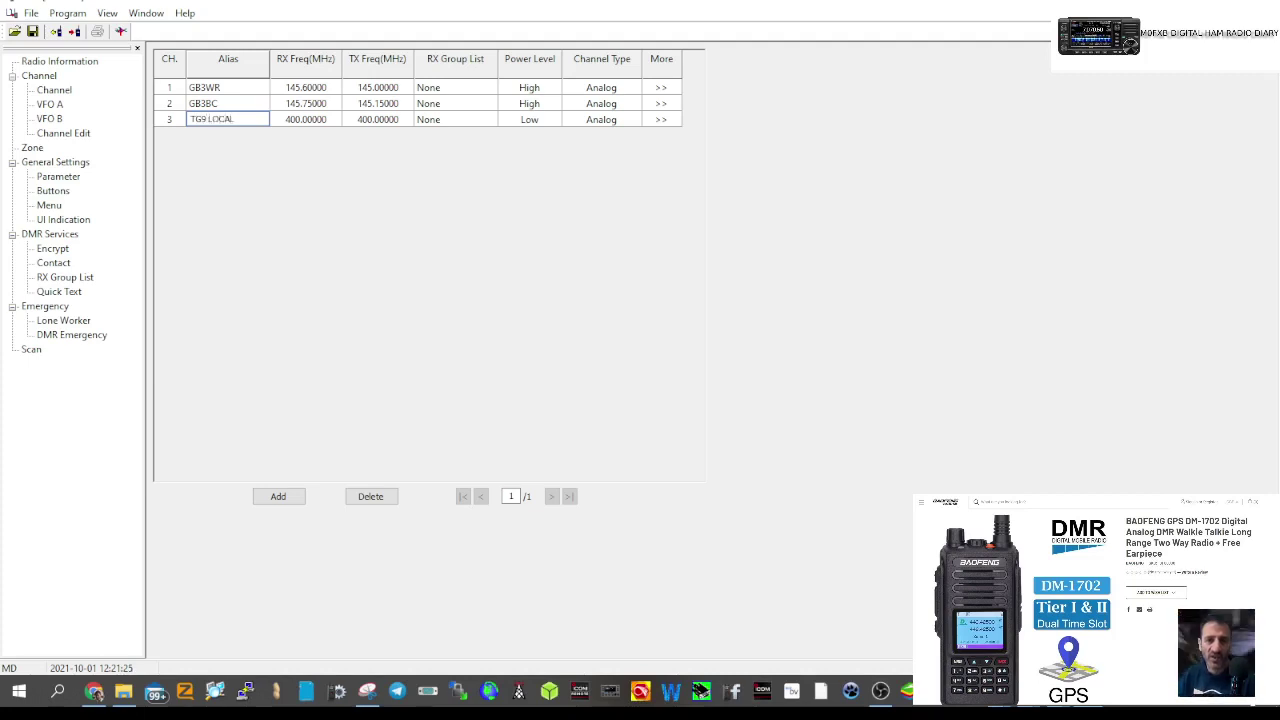
- Give TG9 LOCAL 431.55 MHz receive and transmit, High power and Digital channel type
{"action": "left_click", "coordinate": [303, 122]}
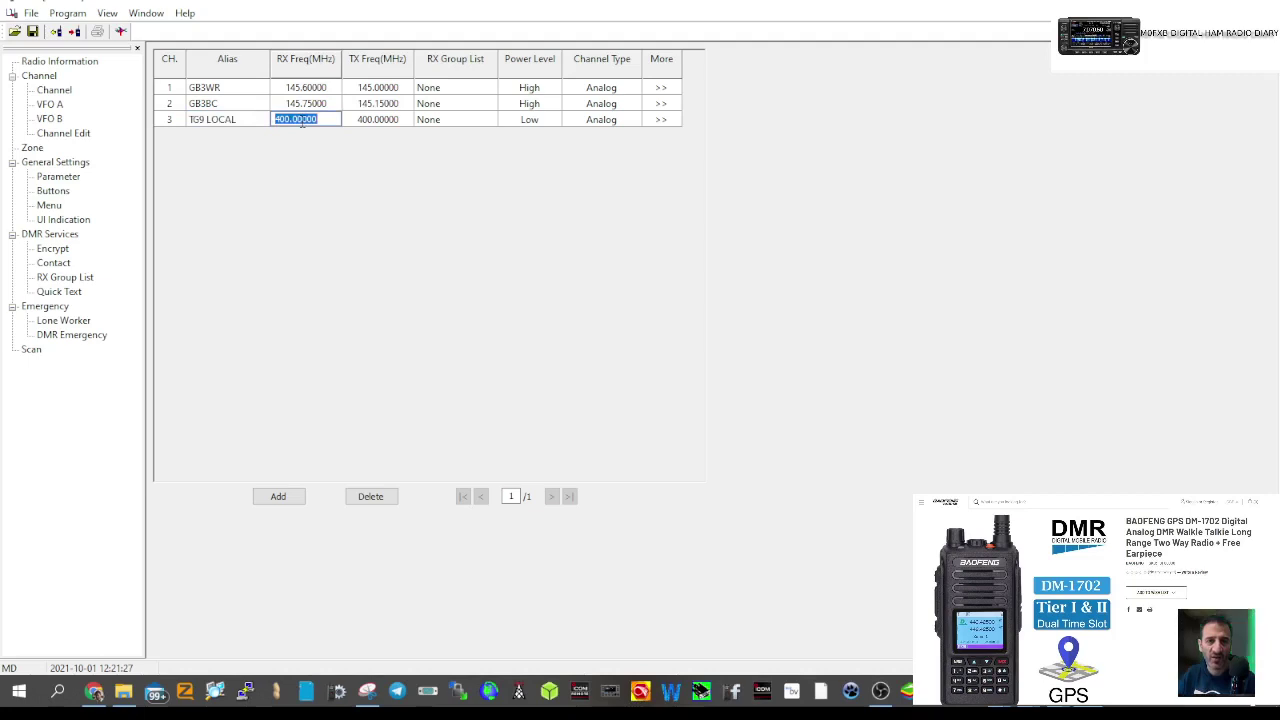
{"action": "type", "text": "431"}
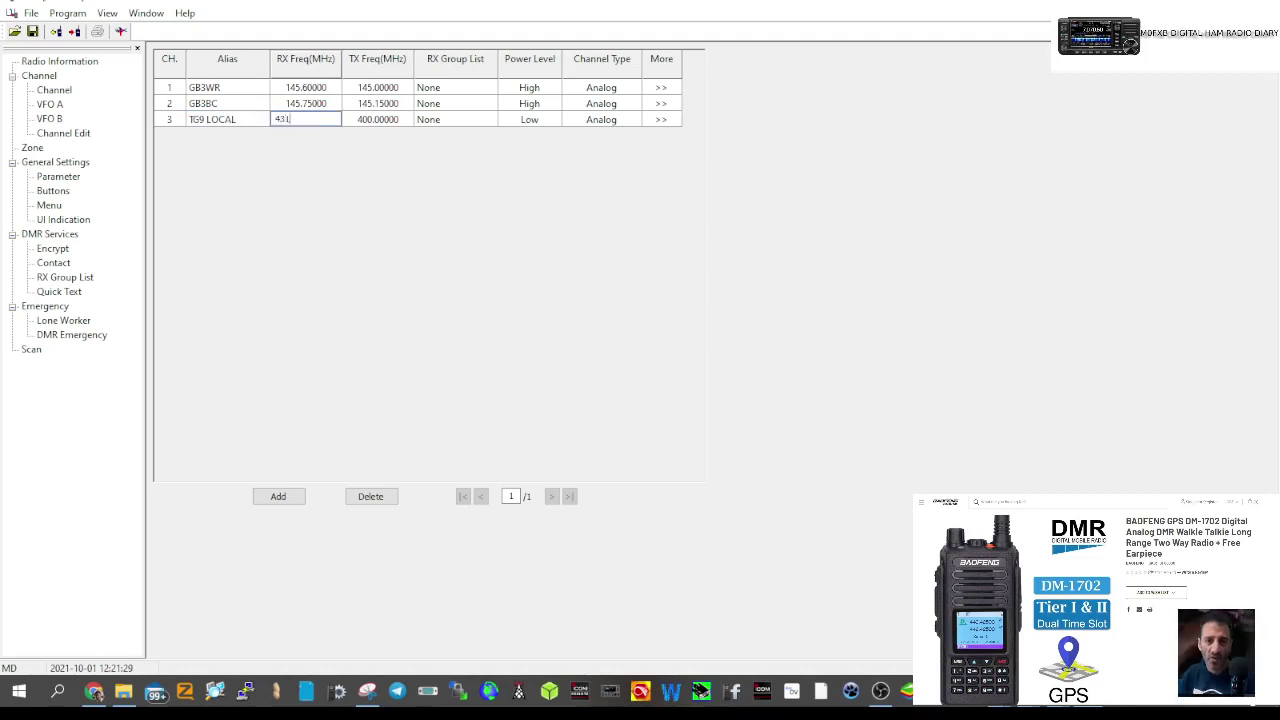
{"action": "type", "text": ".55"}
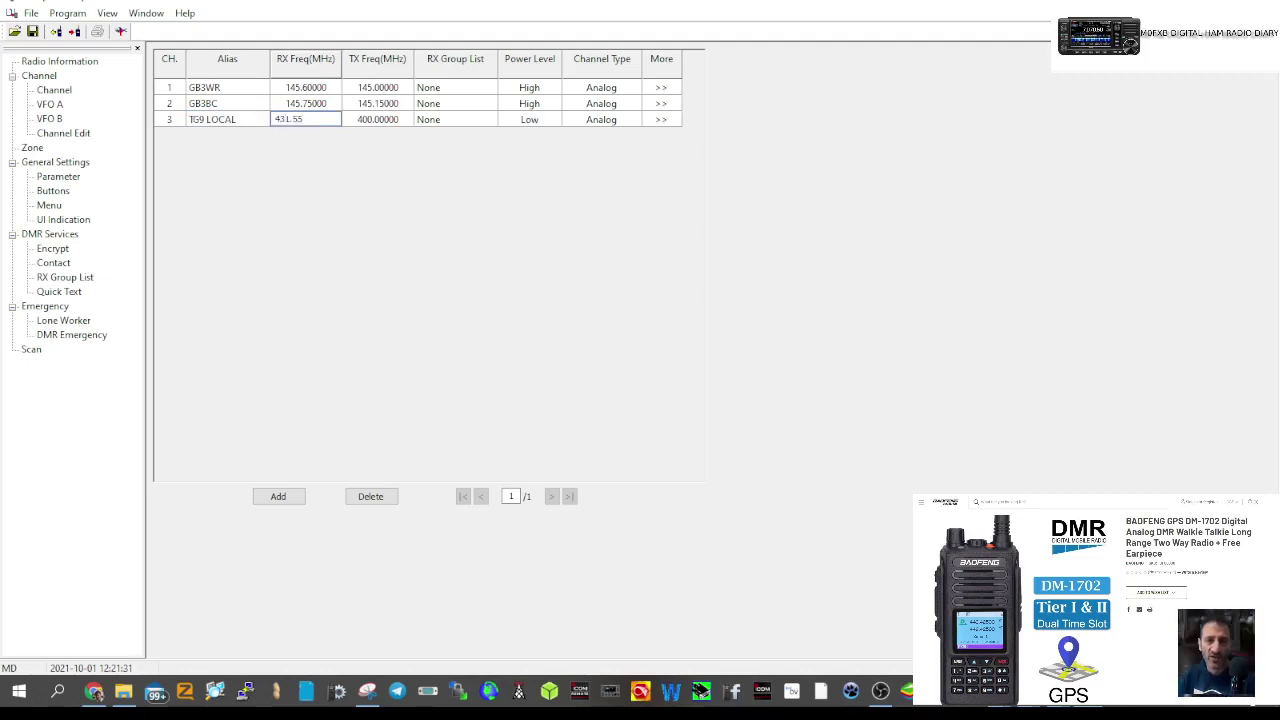
{"action": "left_click", "coordinate": [385, 121]}
{"action": "type", "text": "431.550"}
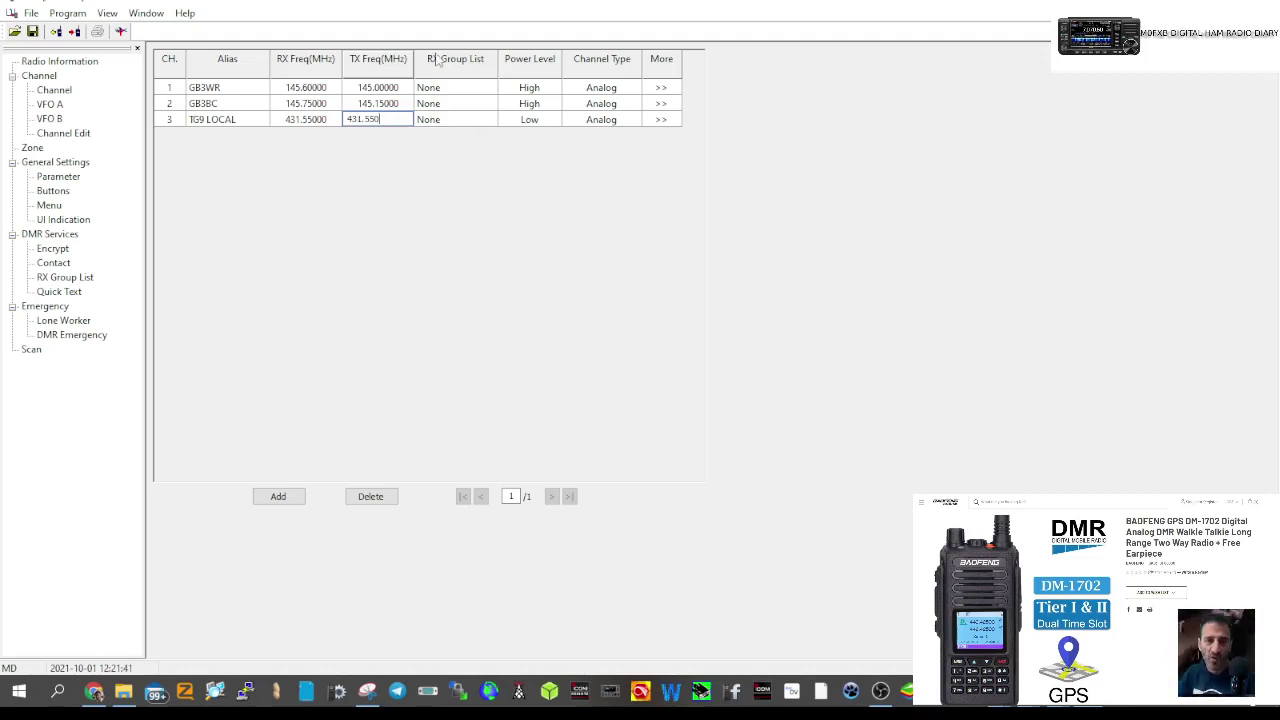
{"action": "left_click", "coordinate": [530, 127]}
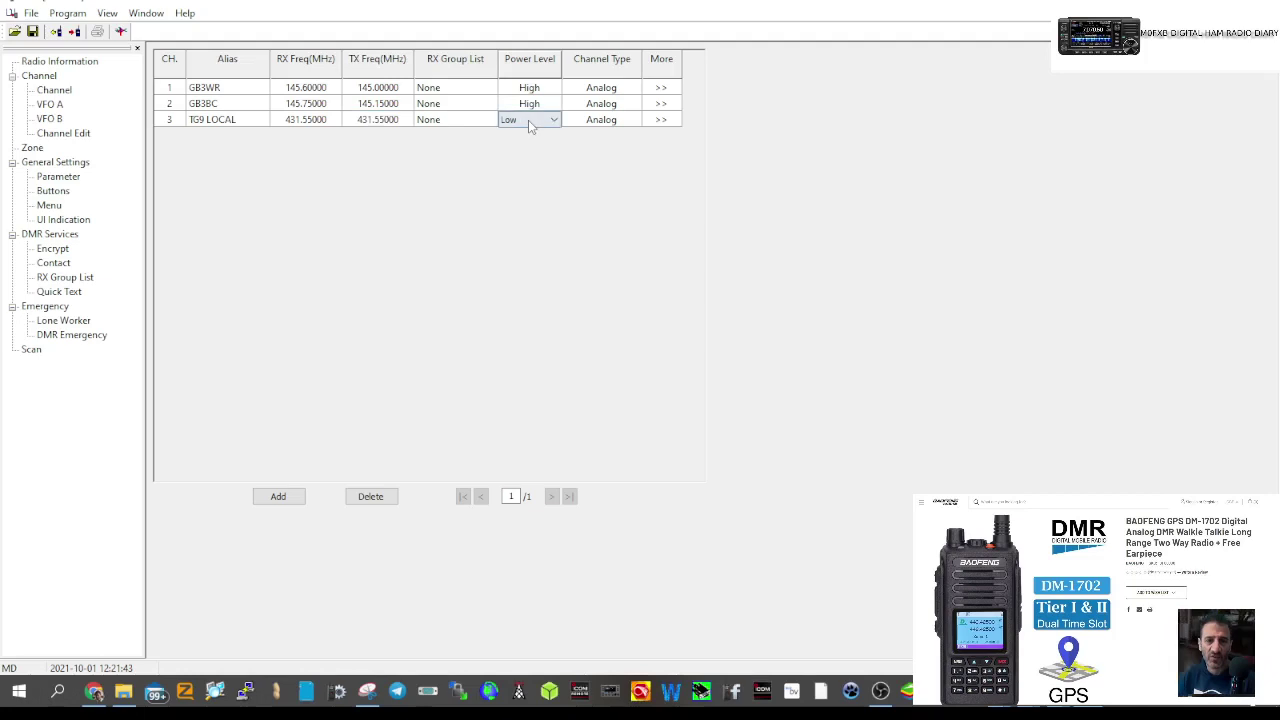
{"action": "left_click", "coordinate": [553, 121]}
{"action": "left_click", "coordinate": [529, 146]}
{"action": "left_click", "coordinate": [595, 122]}
{"action": "left_click", "coordinate": [634, 120]}
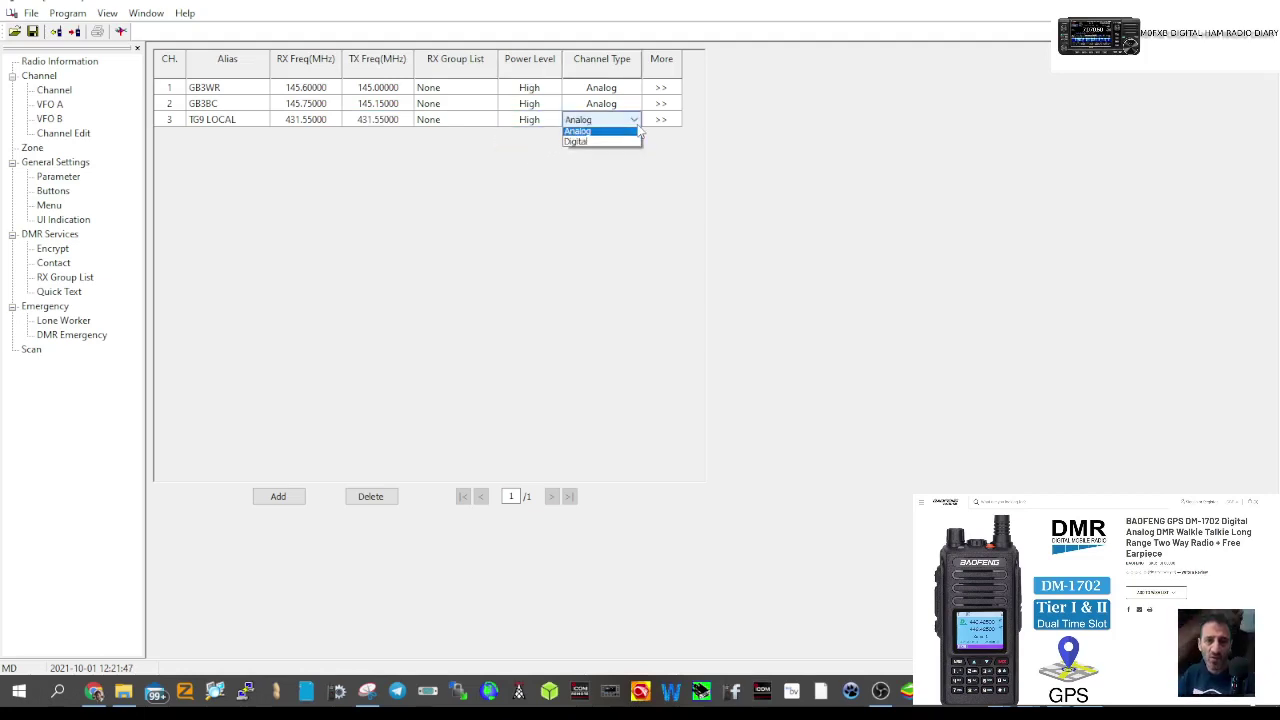
{"action": "left_click", "coordinate": [628, 137]}
{"action": "left_click", "coordinate": [655, 120]}
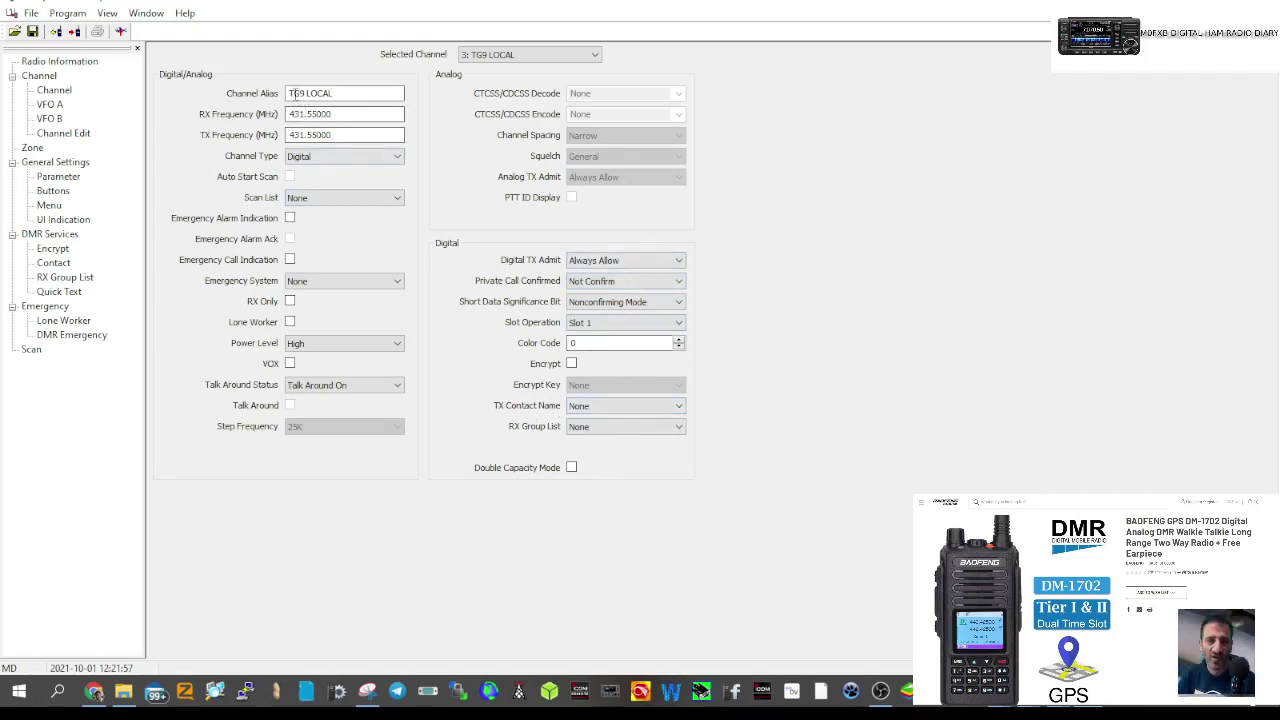
- Pick TG9 from TG9 LOCAL's TX Contact Name dropdown
{"action": "left_click", "coordinate": [679, 406]}
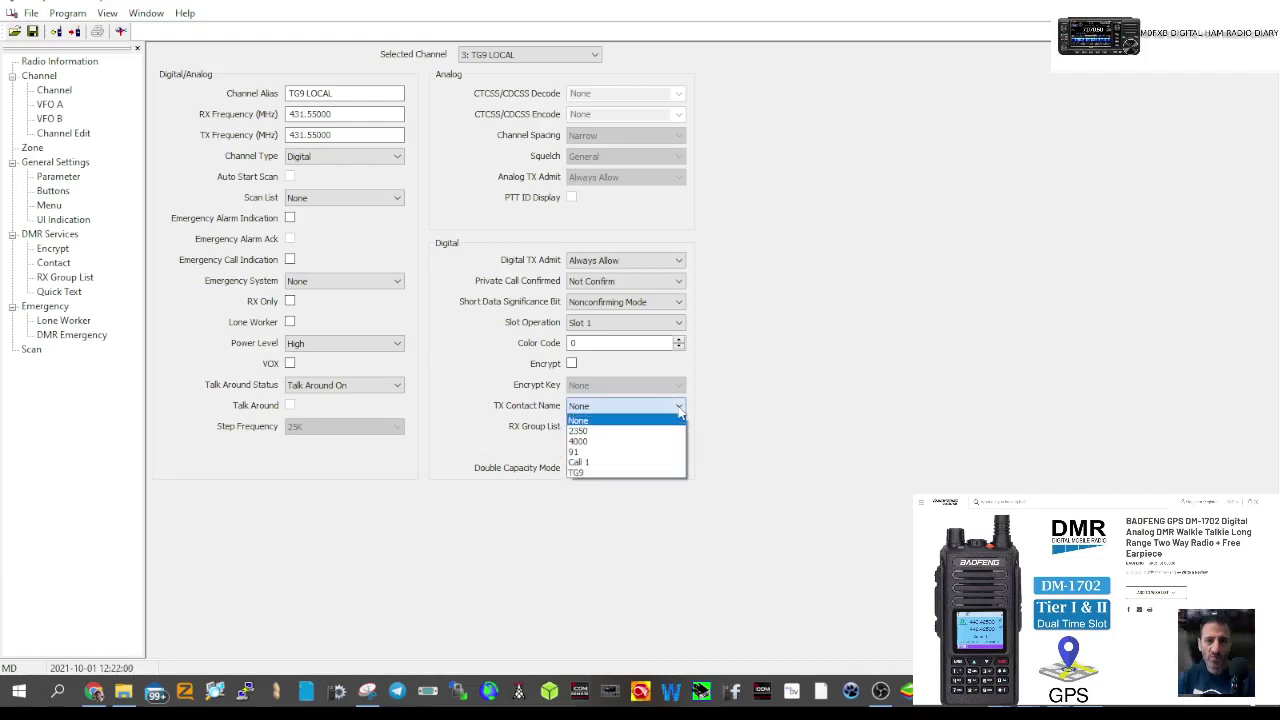
{"action": "left_click", "coordinate": [627, 472]}
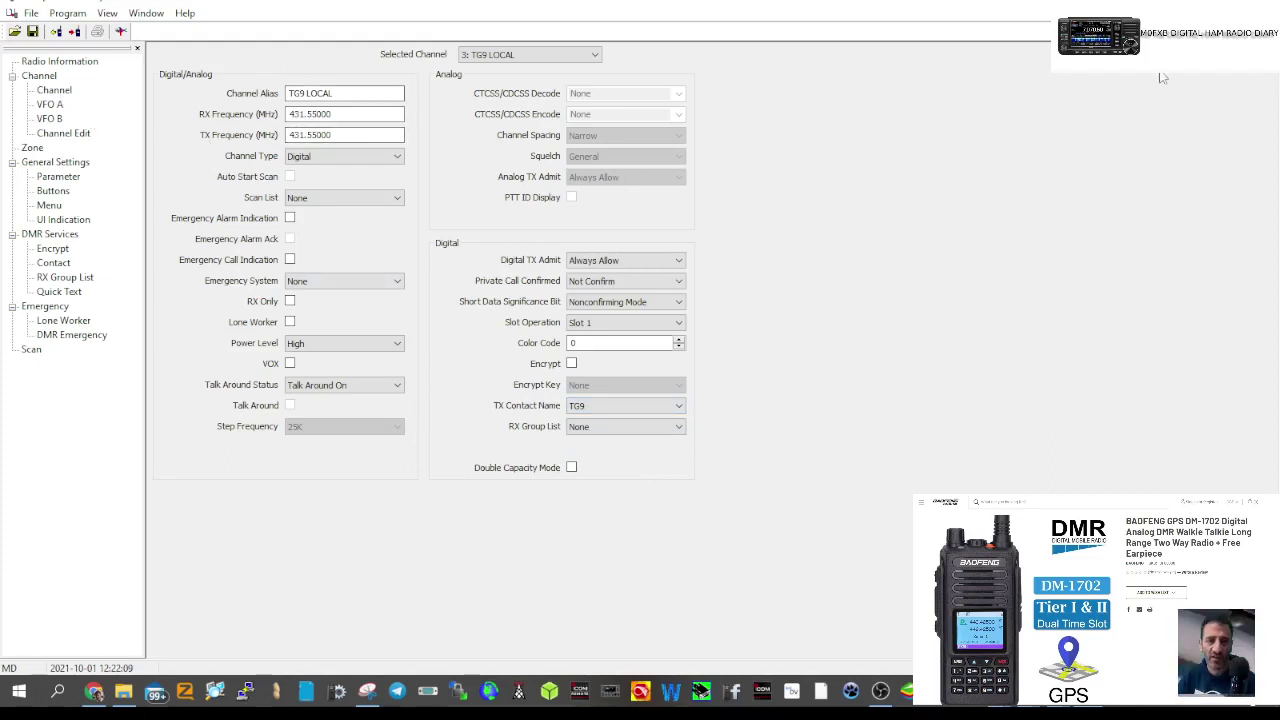
- Add channel 4 to the channel list and name it WORLWIDE
{"action": "left_click", "coordinate": [62, 91]}
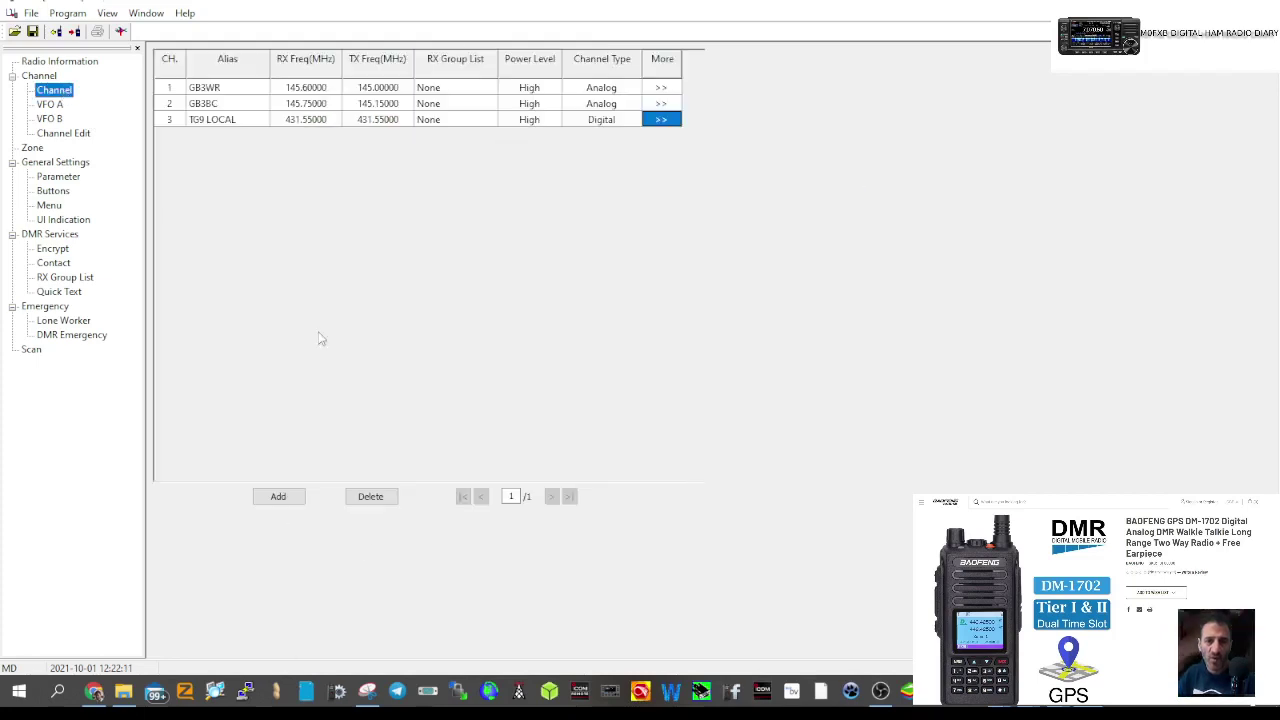
{"action": "left_click", "coordinate": [279, 497]}
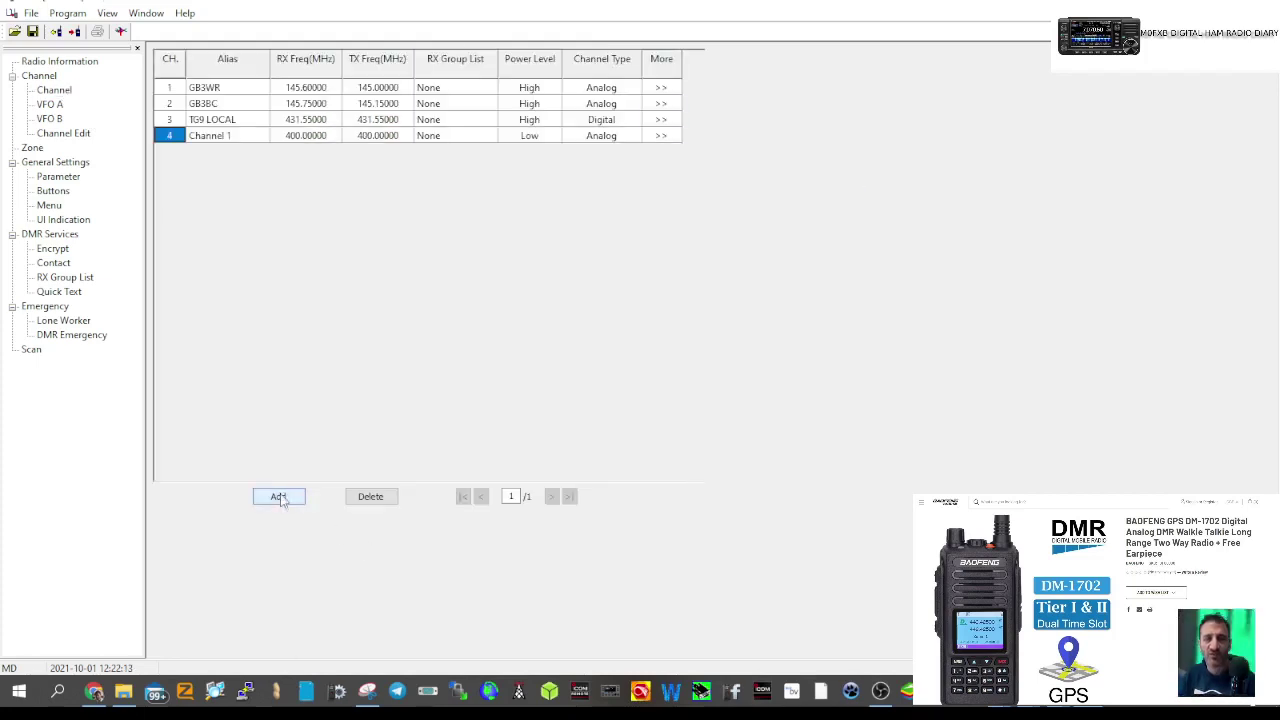
{"action": "double_click", "coordinate": [216, 138]}
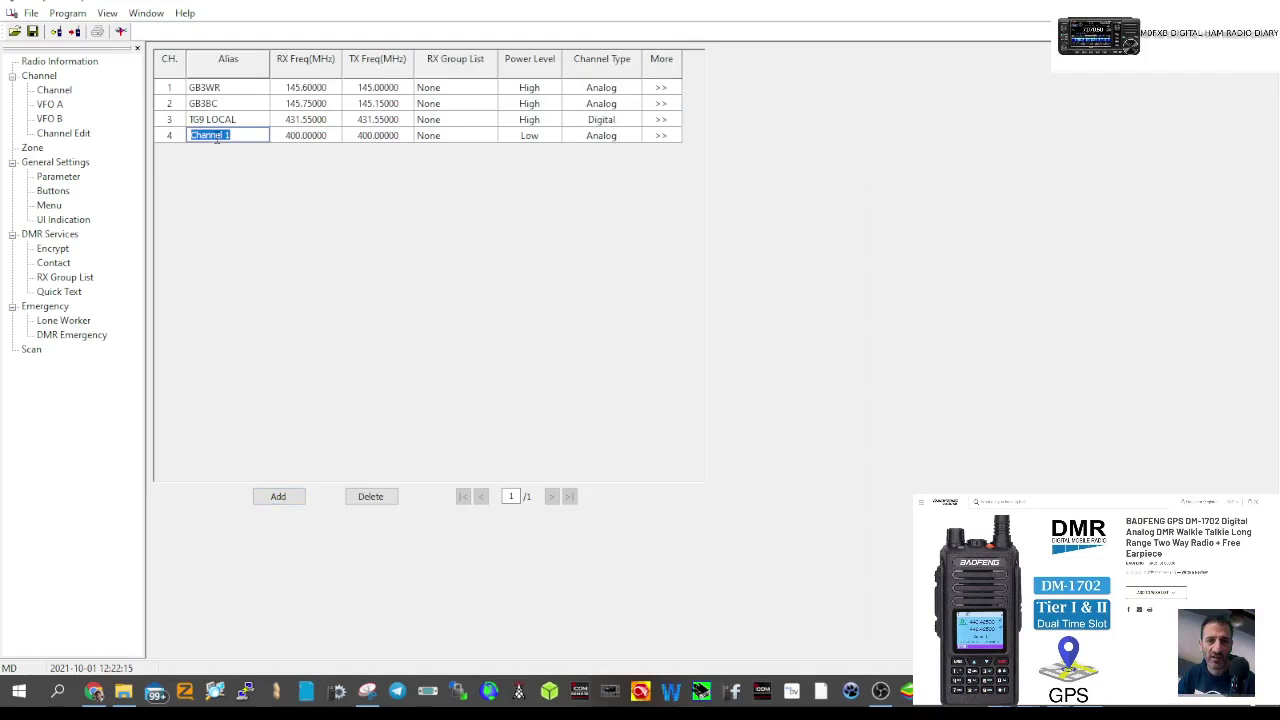
{"action": "type", "text": "W"}
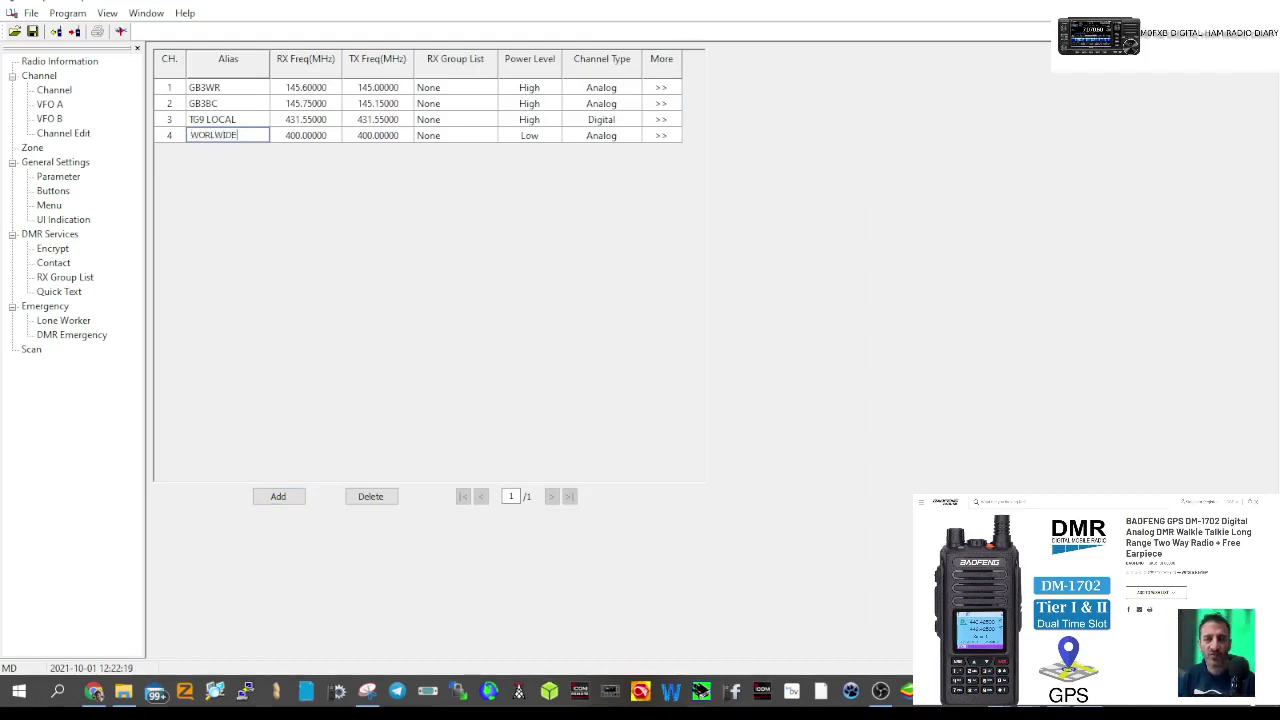
{"action": "type", "text": "ORLWIDE"}
- Give WORLWIDE 431.550 MHz receive and transmit, High power and Digital channel type
{"action": "double_click", "coordinate": [296, 138]}
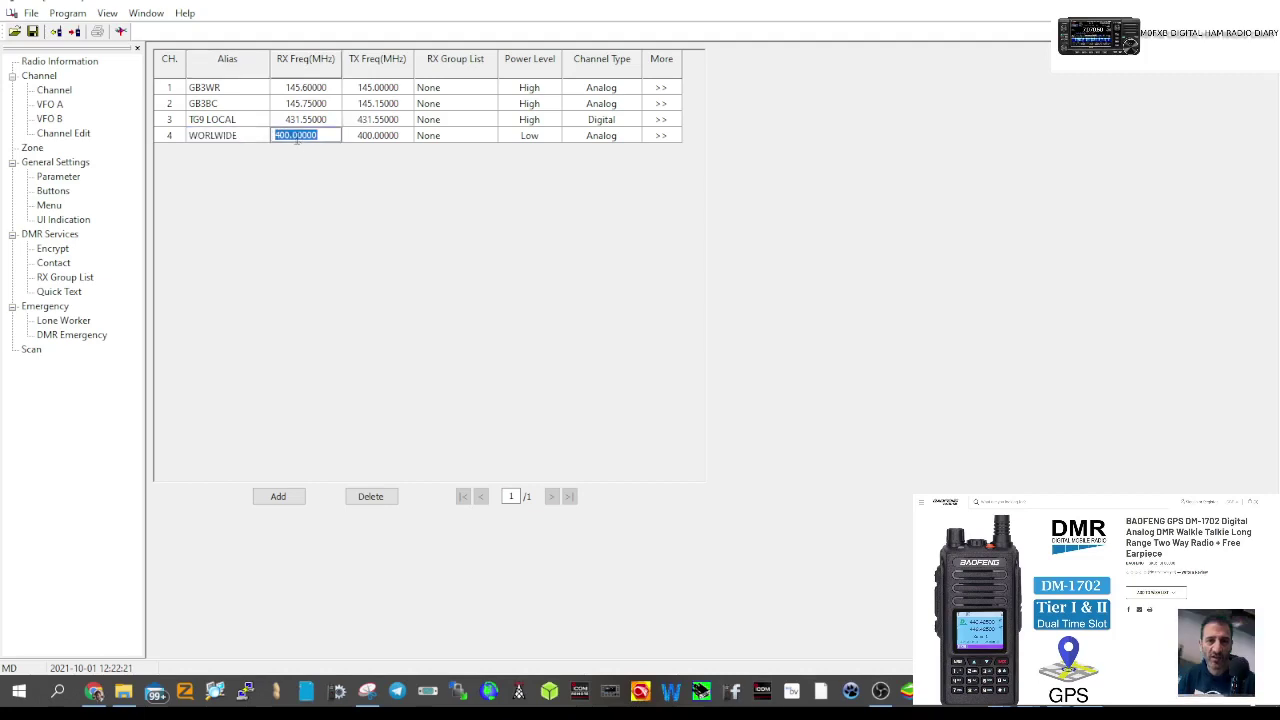
{"action": "type", "text": "431.55"}
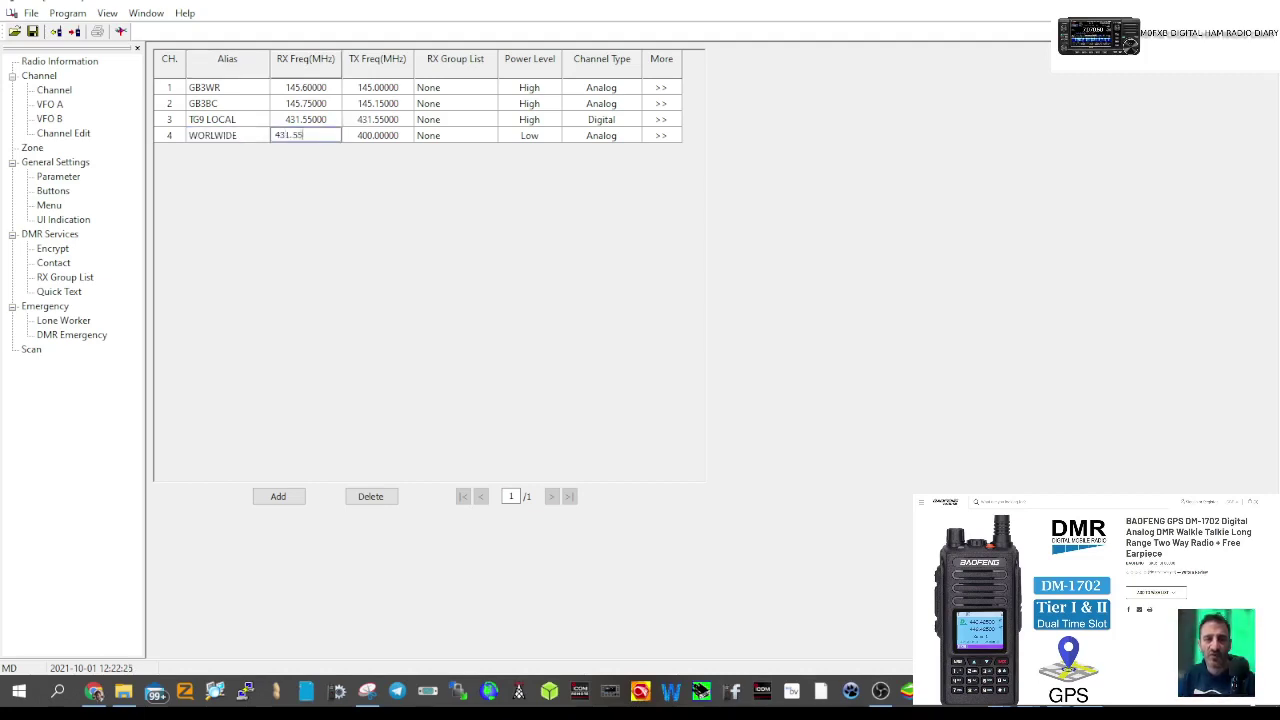
{"action": "type", "text": "0"}
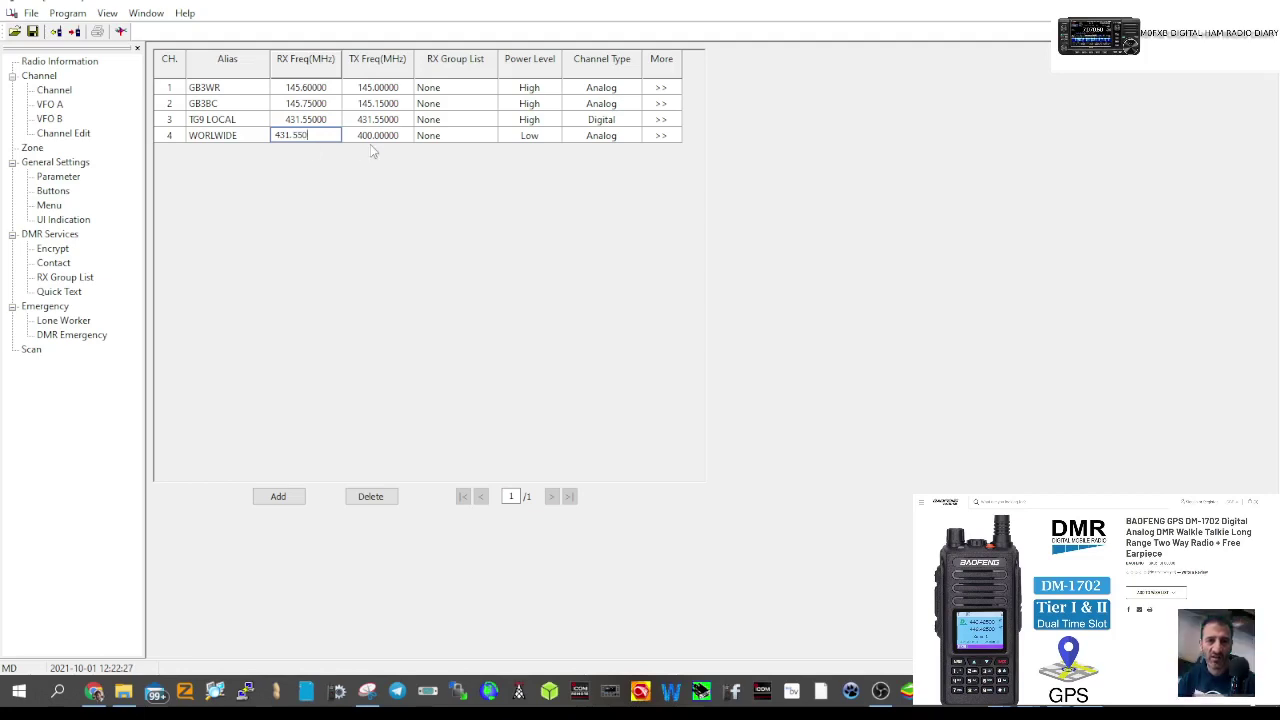
{"action": "double_click", "coordinate": [372, 138]}
{"action": "type", "text": "431.550"}
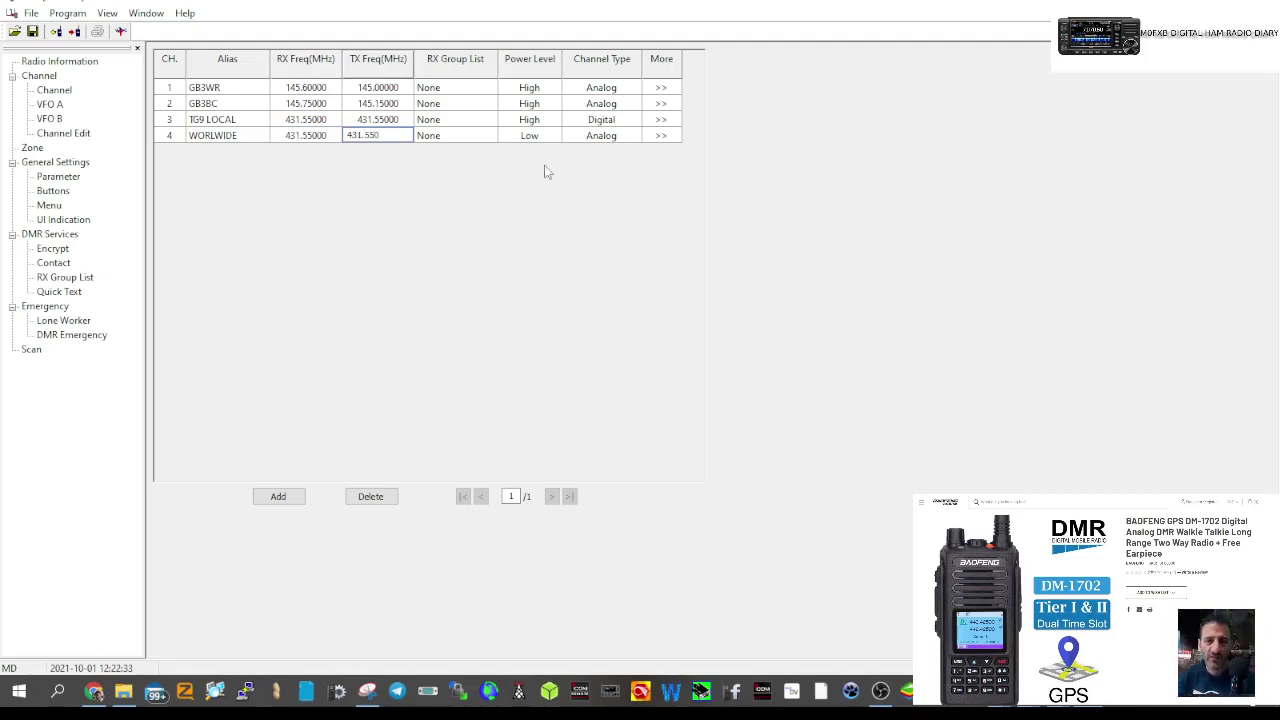
{"action": "left_click", "coordinate": [529, 137]}
{"action": "left_click", "coordinate": [550, 137]}
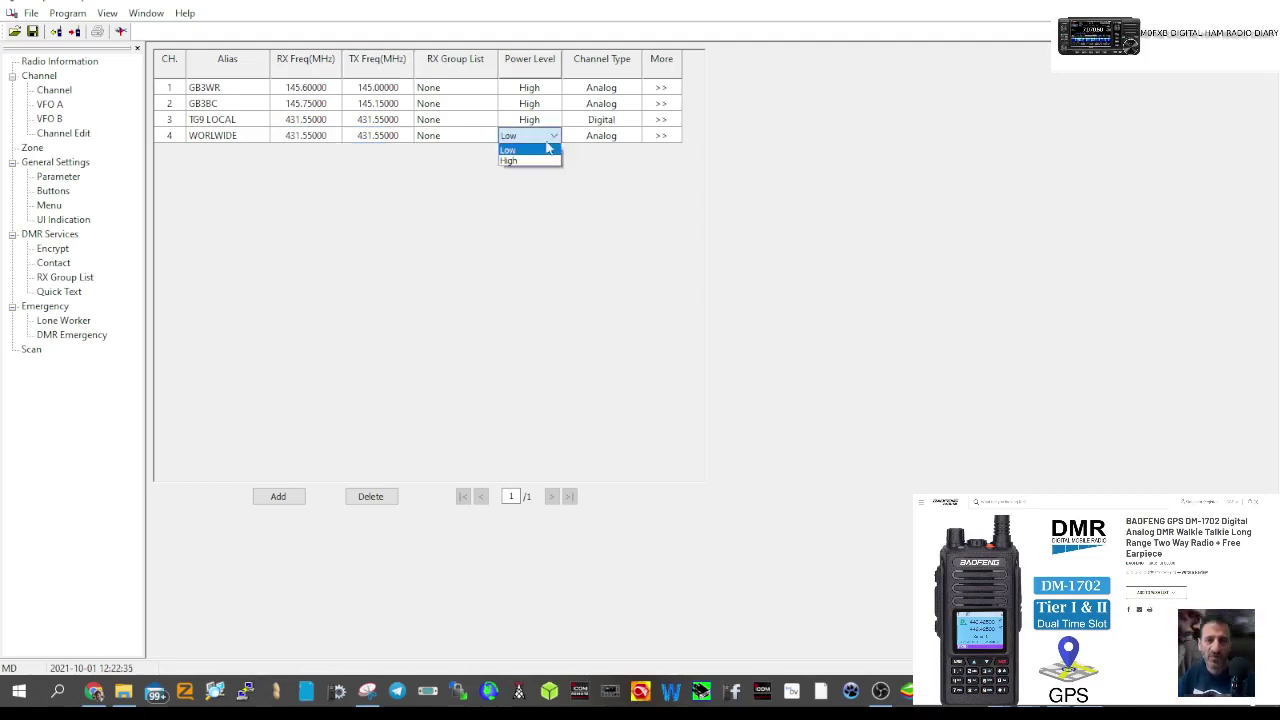
{"action": "left_click", "coordinate": [594, 139]}
{"action": "left_click", "coordinate": [633, 136]}
{"action": "left_click", "coordinate": [619, 163]}
{"action": "left_click", "coordinate": [664, 136]}
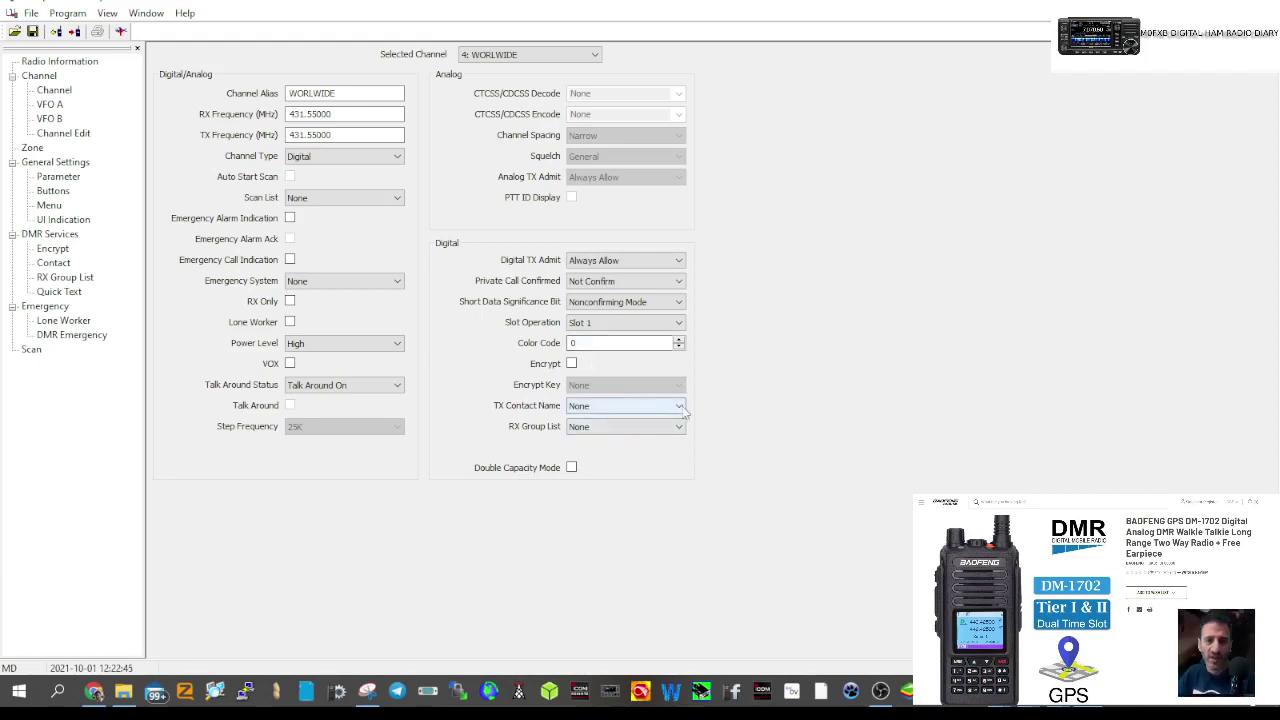
- Set WORLWIDE's TX contact to 91, Slot 2 and colour code 1, then reselect TG9 LOCAL
{"action": "left_click", "coordinate": [680, 406]}
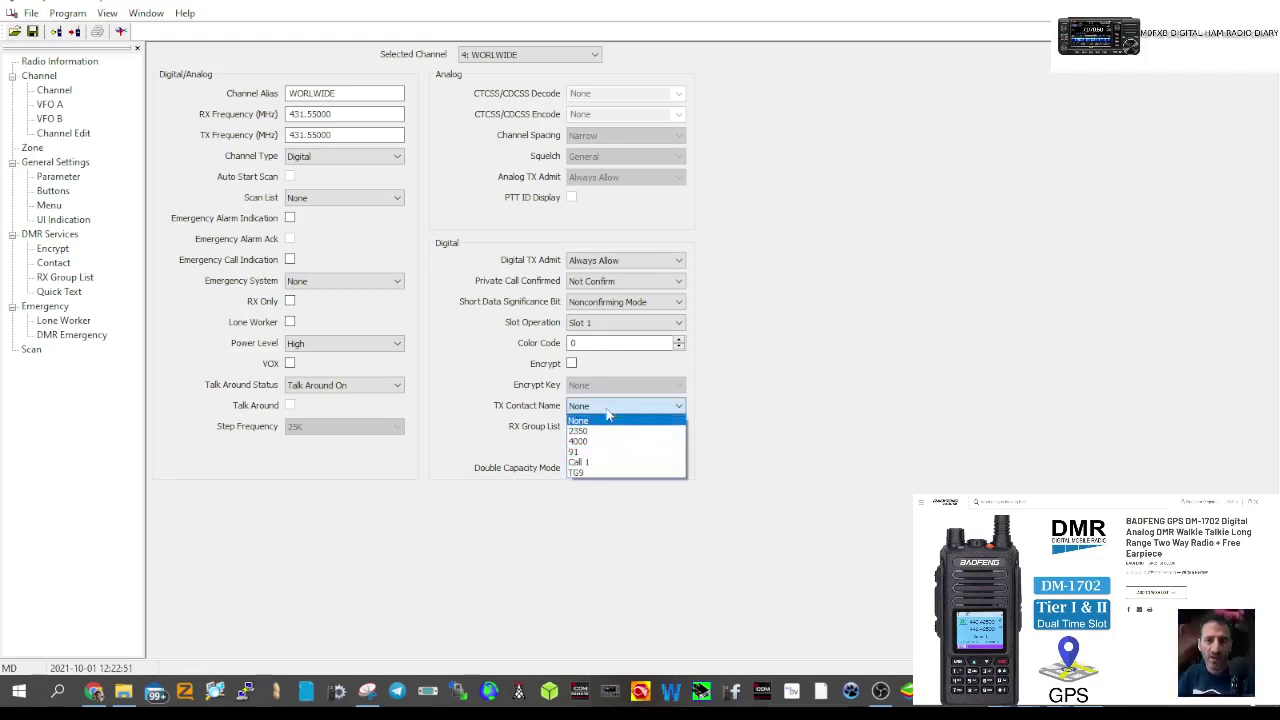
{"action": "left_click", "coordinate": [589, 451]}
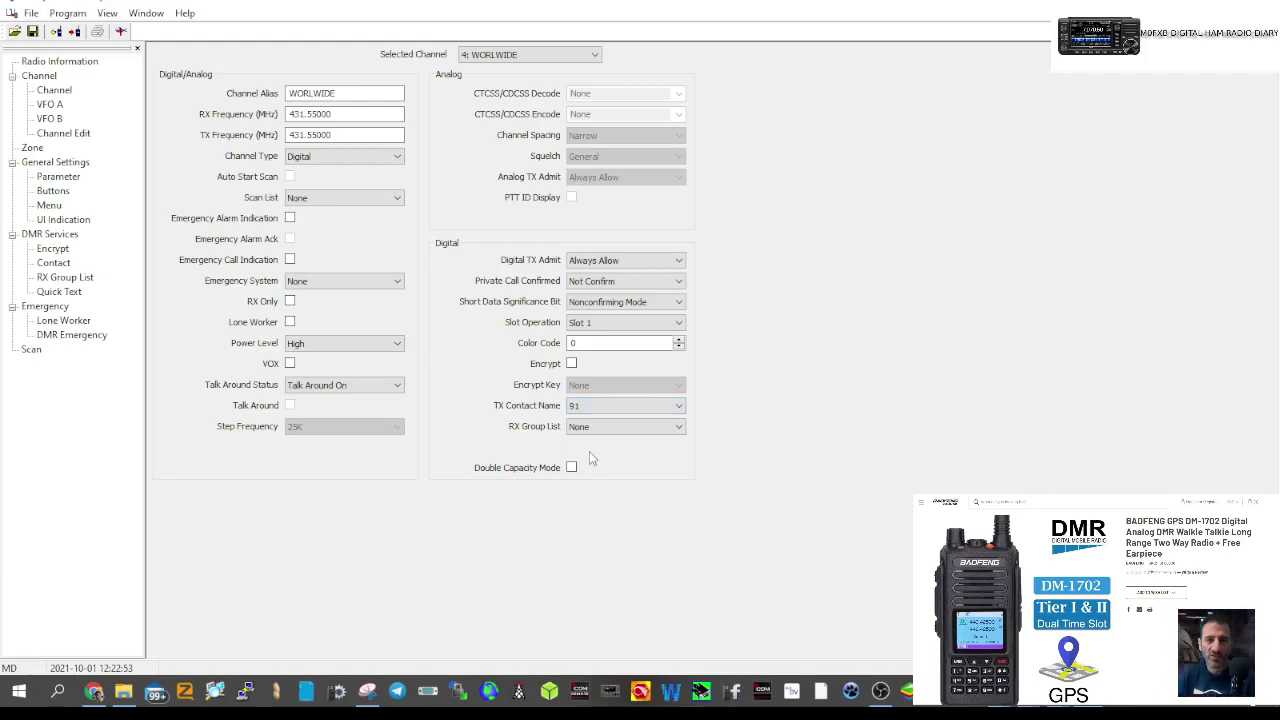
{"action": "left_click", "coordinate": [680, 343]}
{"action": "left_click", "coordinate": [650, 322]}
{"action": "left_click", "coordinate": [617, 346]}
{"action": "left_click", "coordinate": [56, 95]}
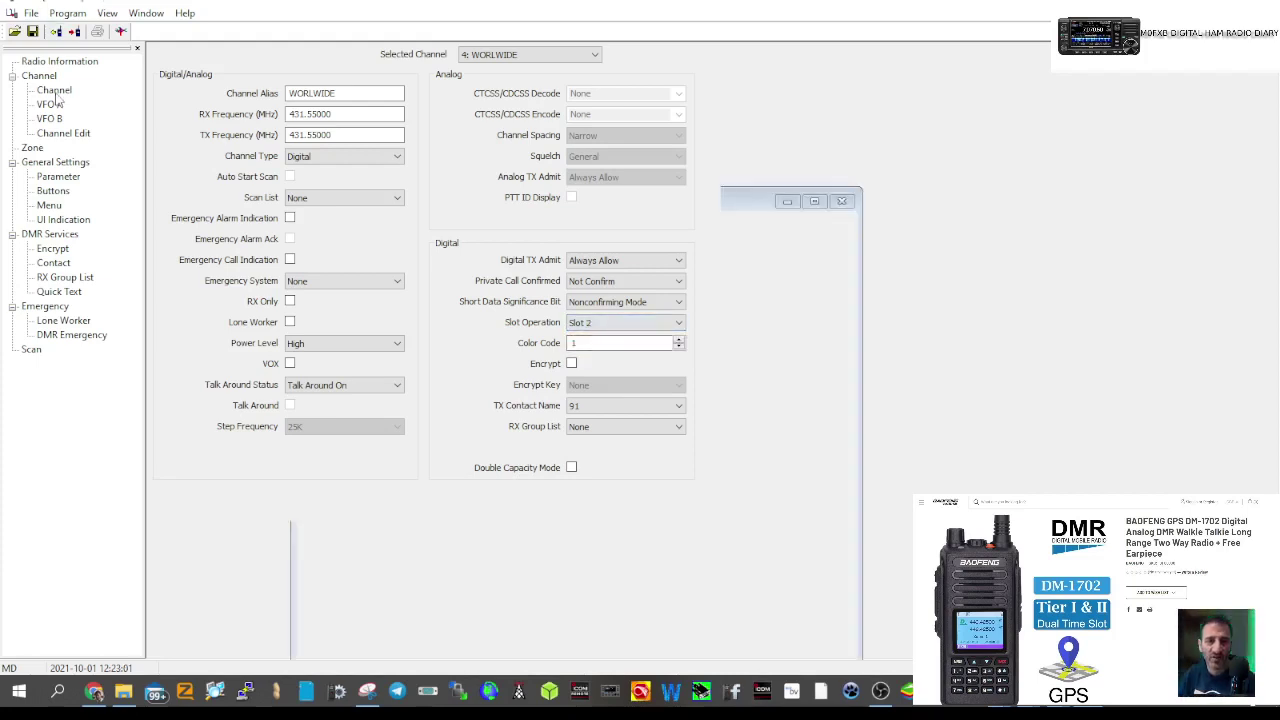
{"action": "left_click", "coordinate": [216, 121]}
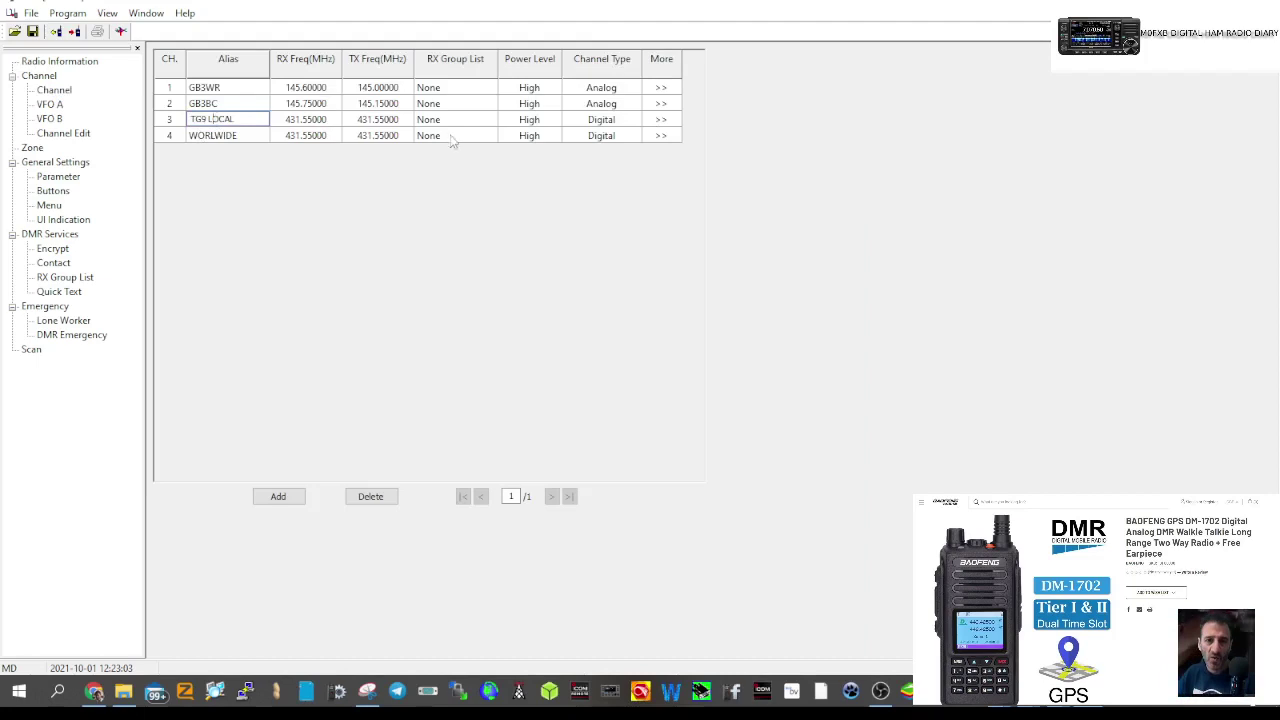
- Switch TG9 LOCAL's full settings to Slot 2 with colour code 1
{"action": "left_click", "coordinate": [661, 120]}
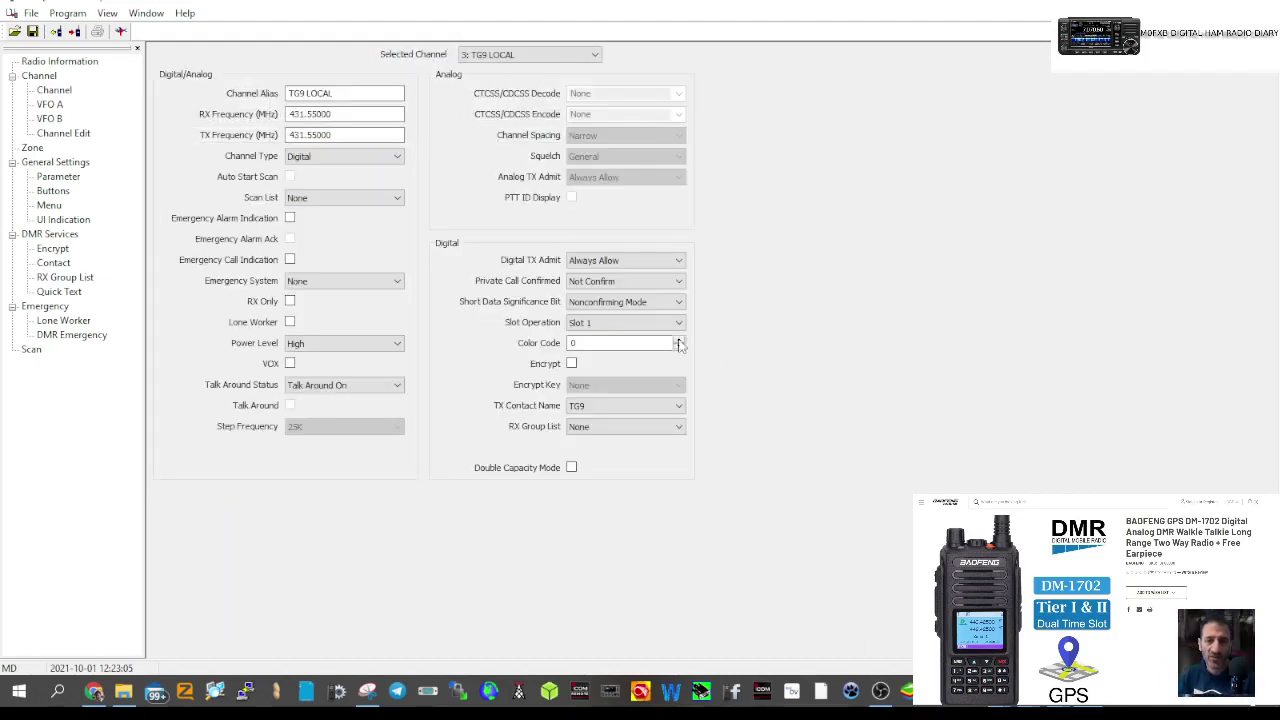
{"action": "left_click", "coordinate": [677, 323]}
{"action": "left_click", "coordinate": [624, 344]}
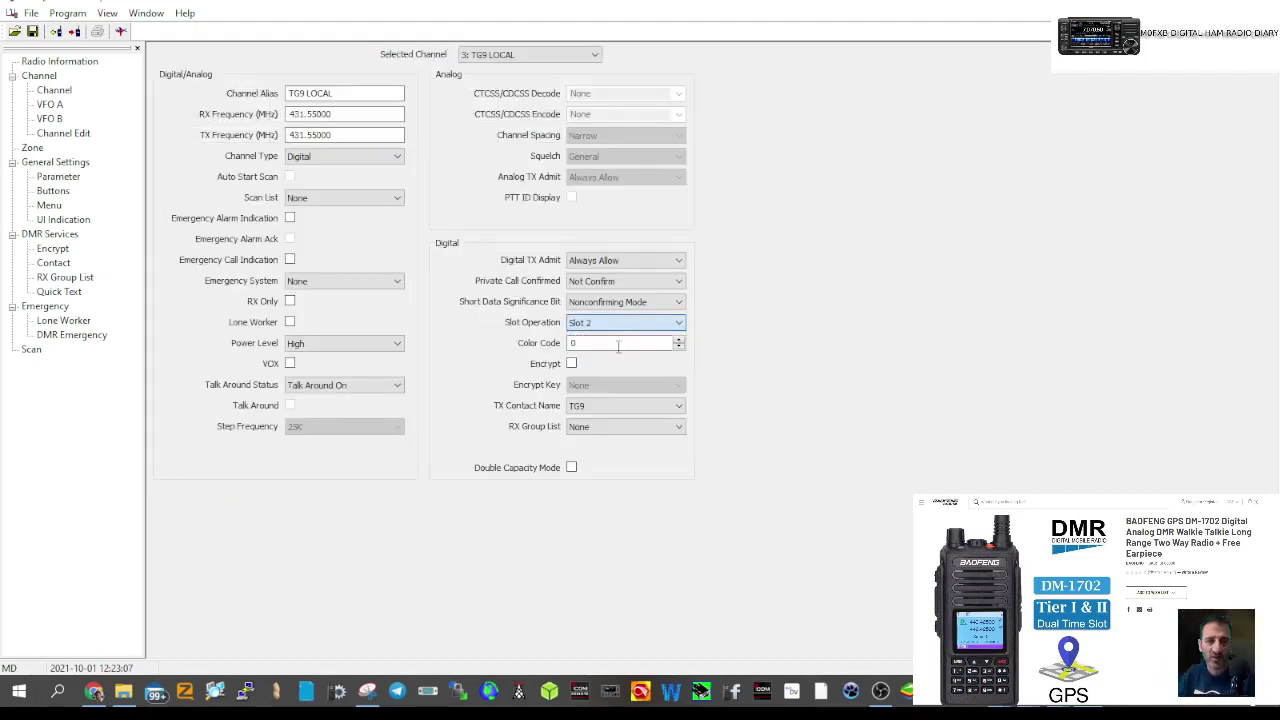
{"action": "left_click", "coordinate": [678, 341]}
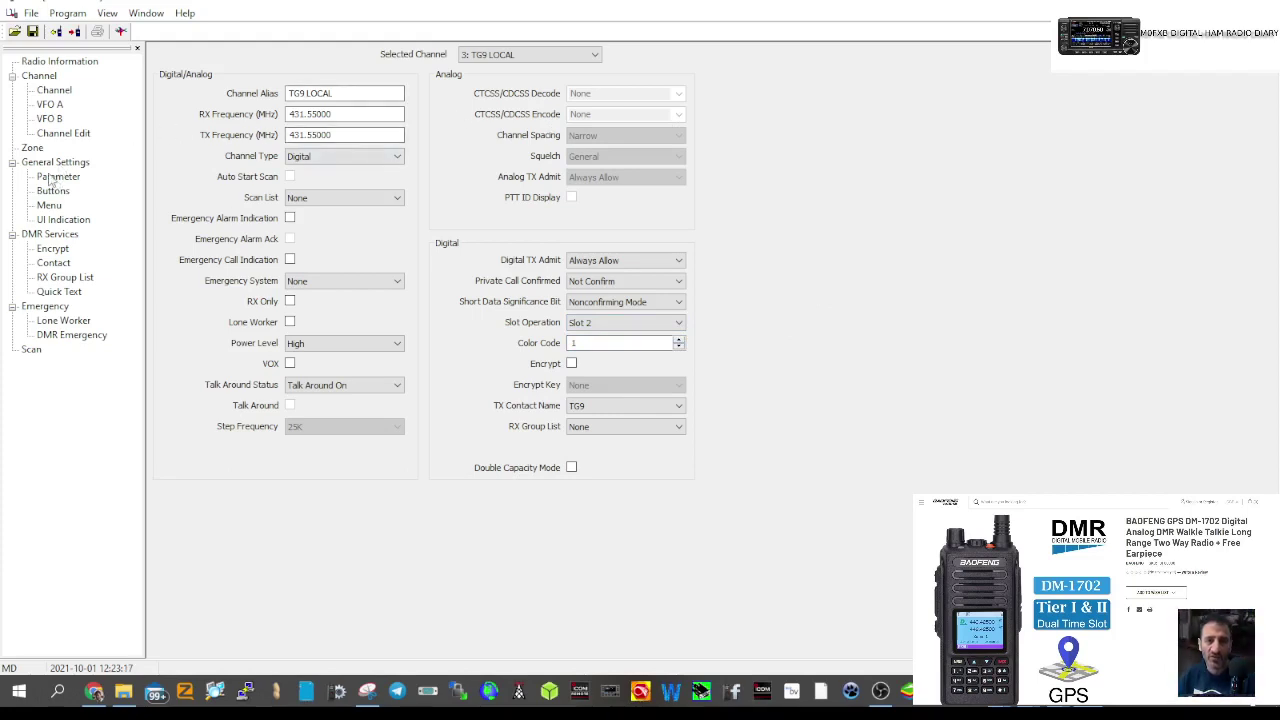
{"action": "left_click", "coordinate": [32, 148]}
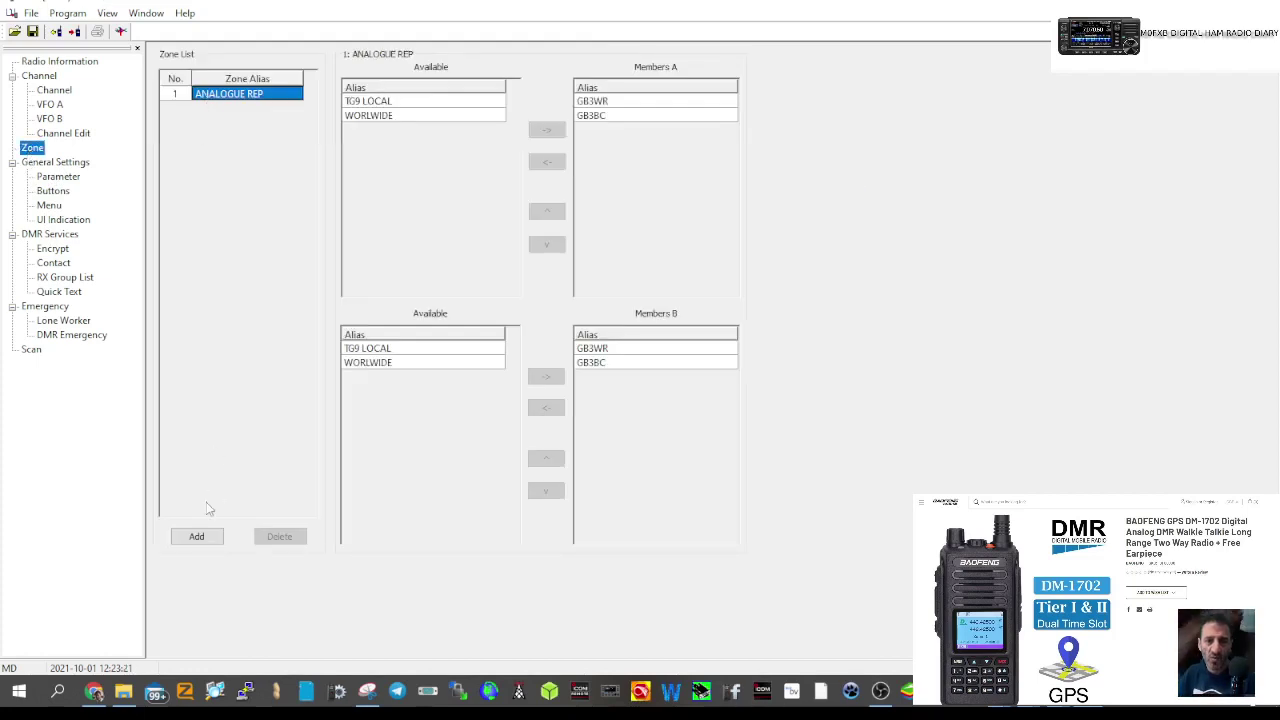
- Add a second zone and name it DIGITAL HOT
{"action": "left_click", "coordinate": [196, 536]}
{"action": "left_click", "coordinate": [212, 110]}
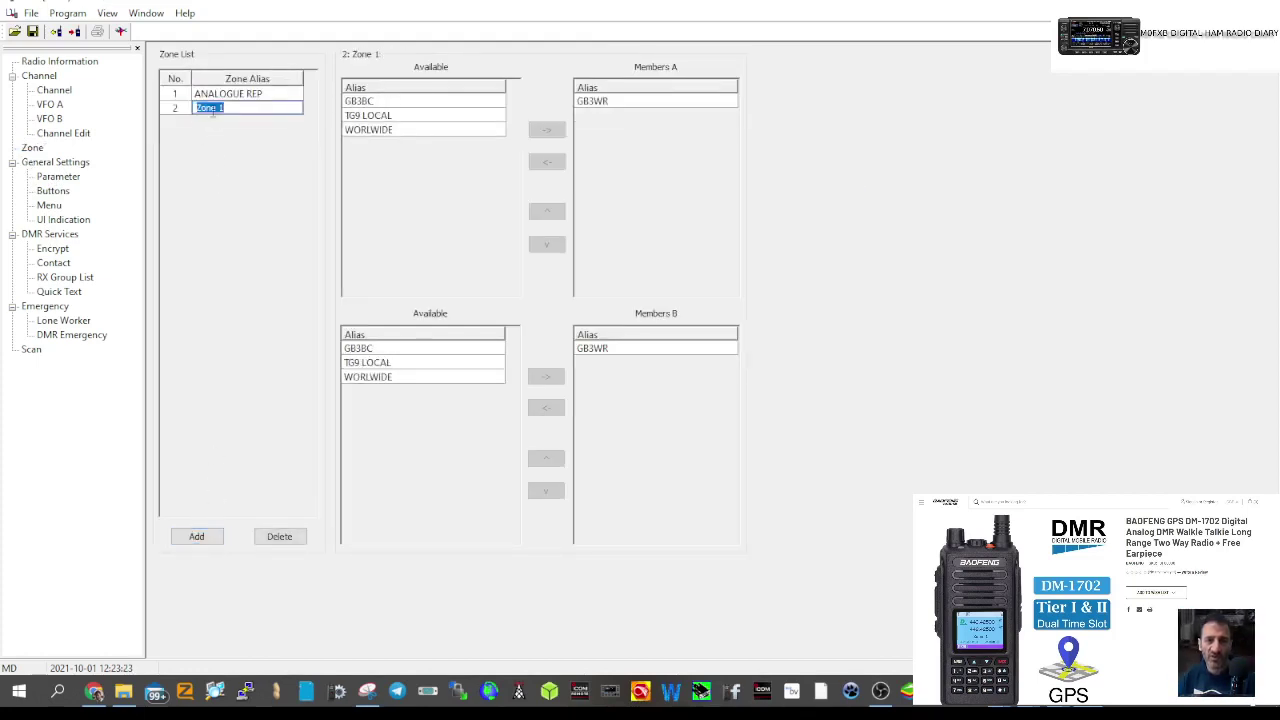
{"action": "type", "text": "DIGITAL"}
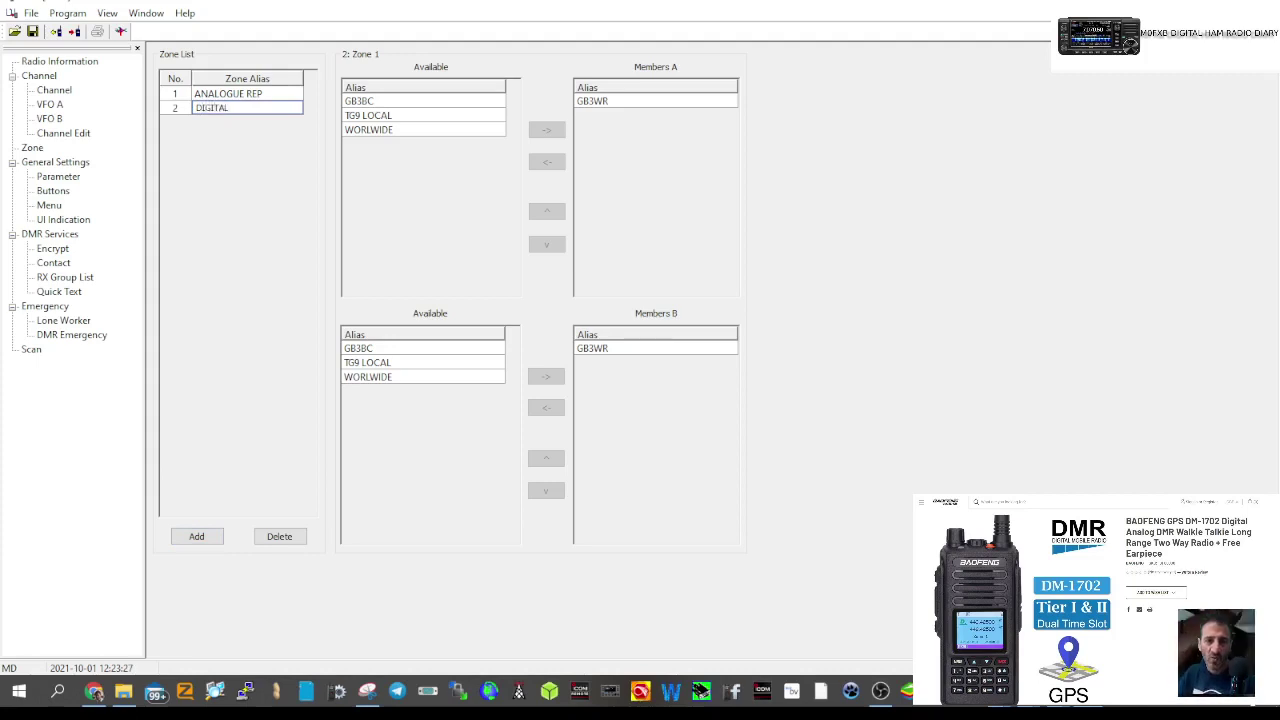
{"action": "key", "text": "Return"}
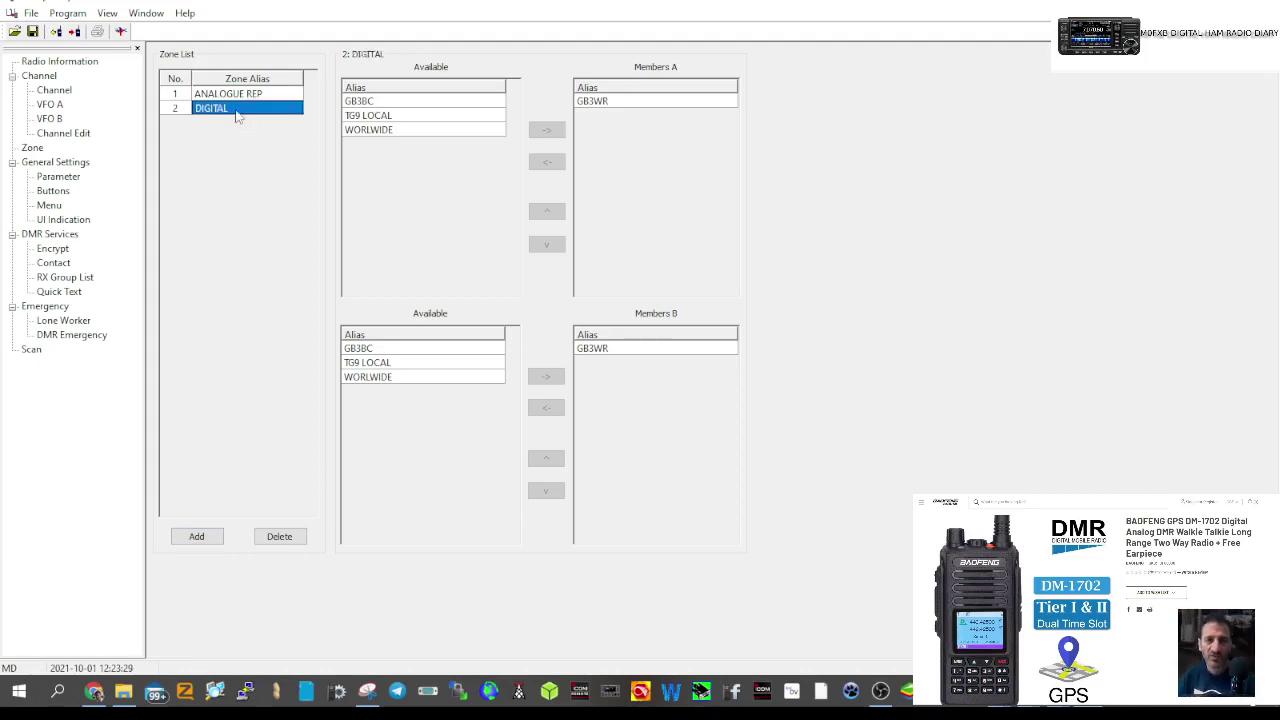
{"action": "left_click", "coordinate": [237, 110]}
{"action": "left_click", "coordinate": [237, 110]}
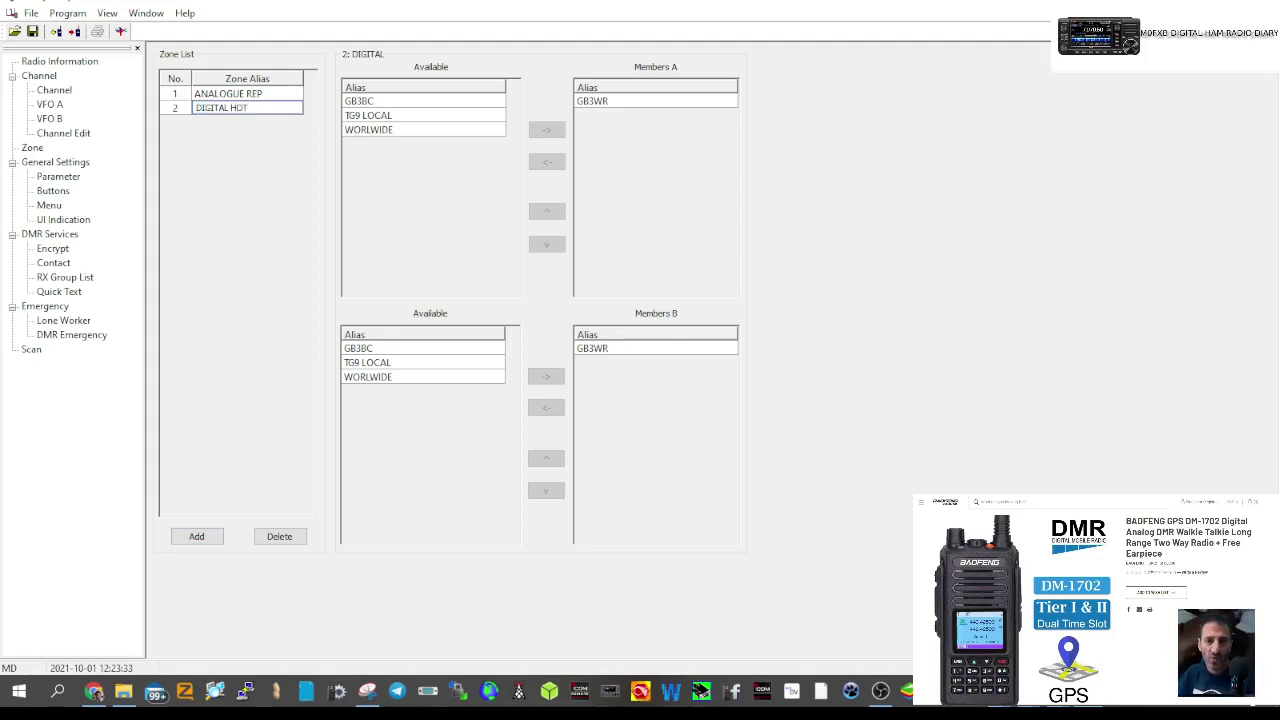
{"action": "type", "text": "HOT"}
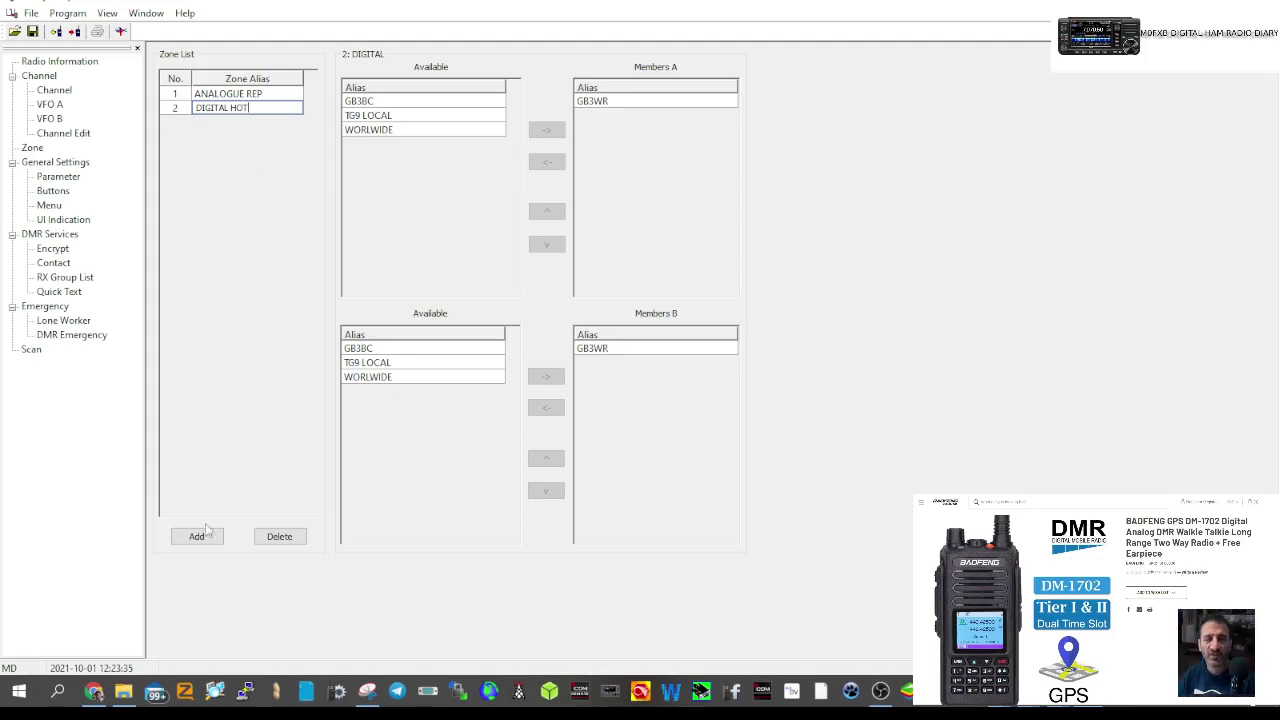
{"action": "left_click", "coordinate": [197, 536]}
- Name the third zone DIGI REP, then reselect DIGITAL HOT
{"action": "left_click", "coordinate": [214, 124]}
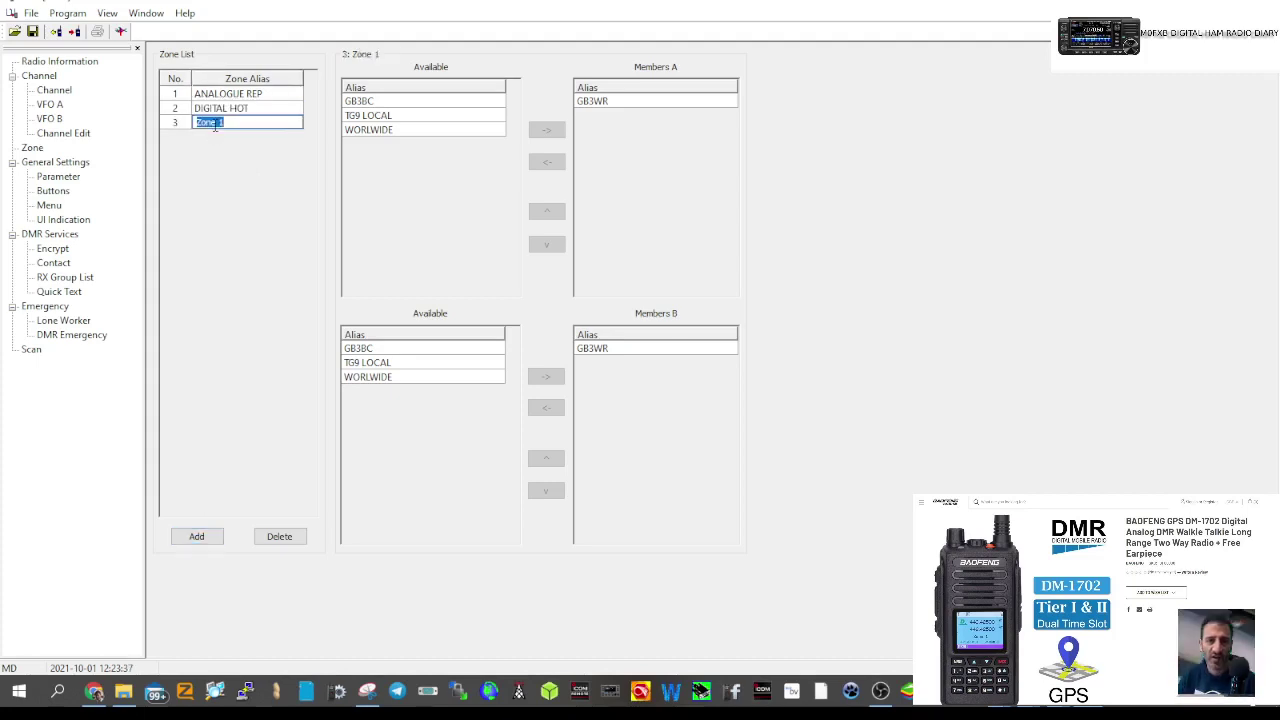
{"action": "type", "text": "DIGI RE"}
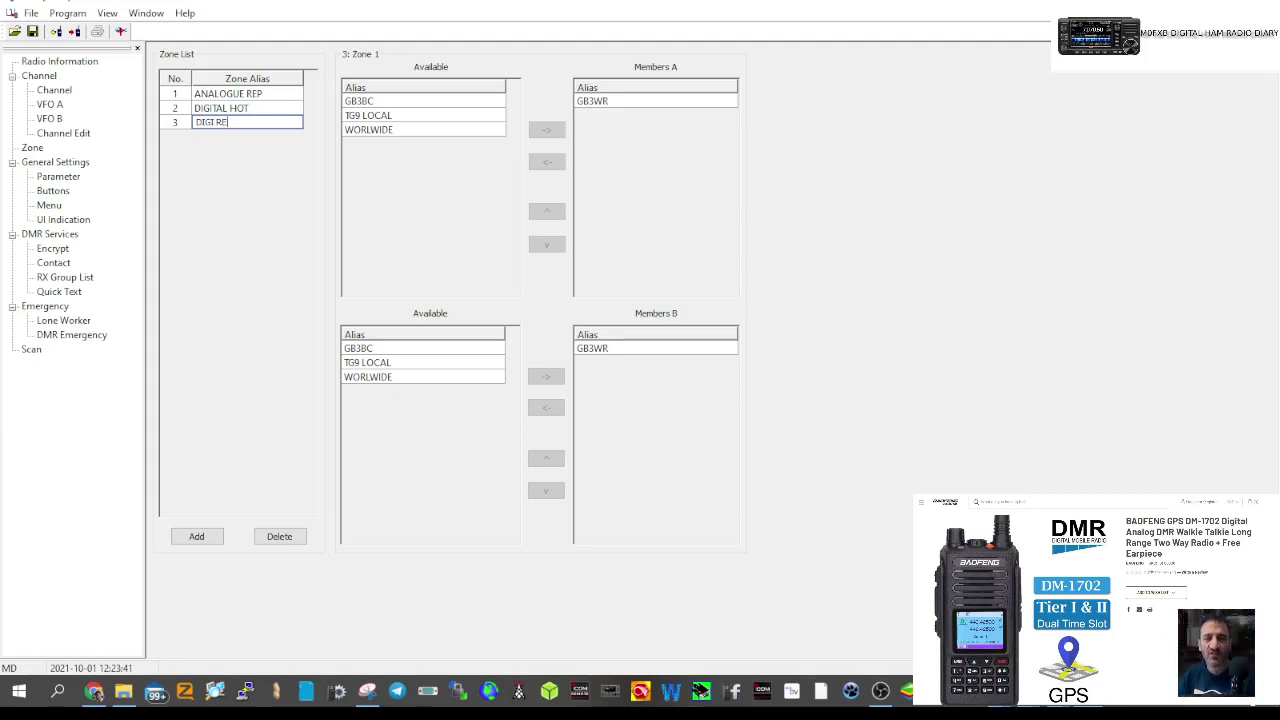
{"action": "type", "text": "P"}
{"action": "key", "text": "Return"}
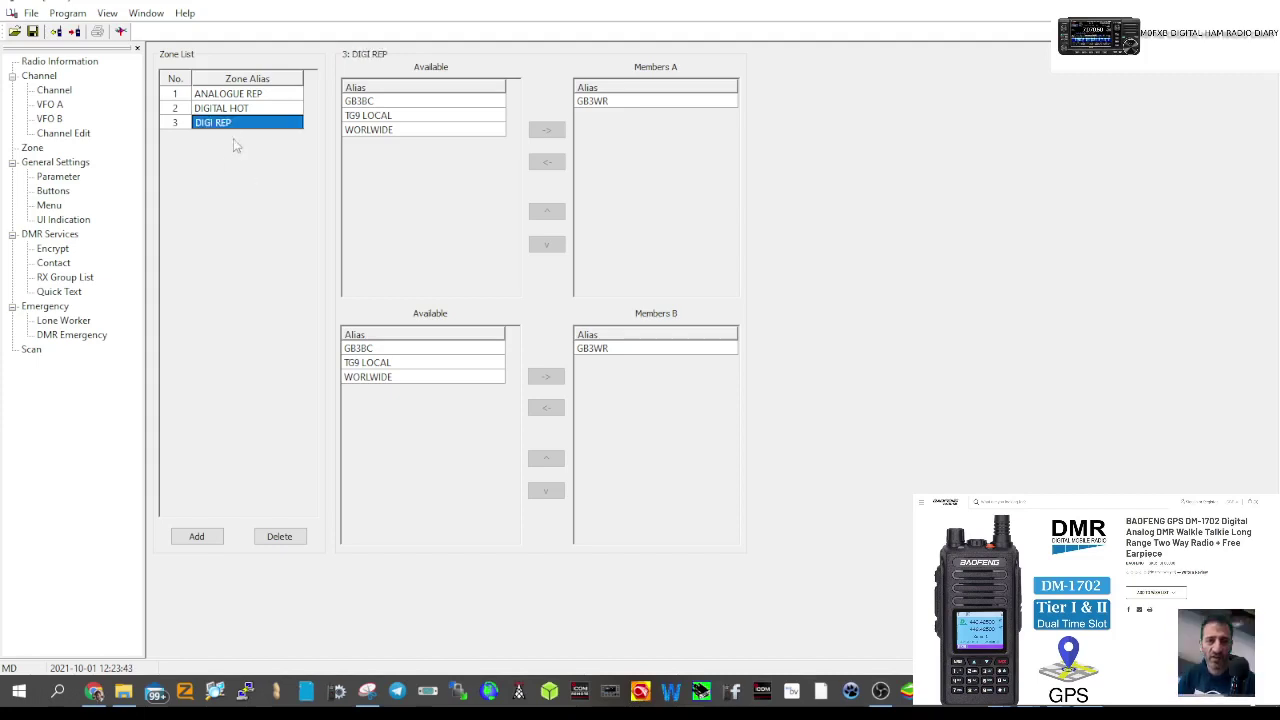
{"action": "double_click", "coordinate": [221, 109]}
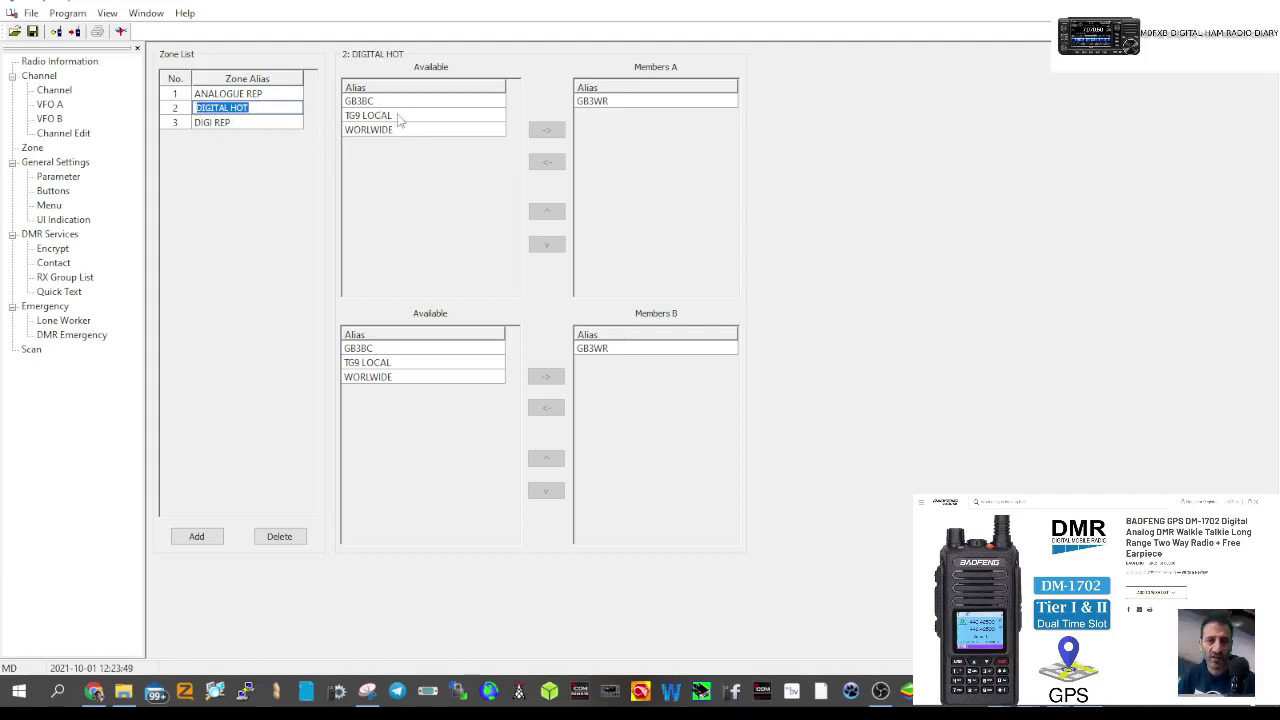
- Add TG9 LOCAL and WORLWIDE to DIGITAL HOT's Members A and Members B lists
{"action": "left_click", "coordinate": [397, 118]}
{"action": "left_click", "coordinate": [546, 130]}
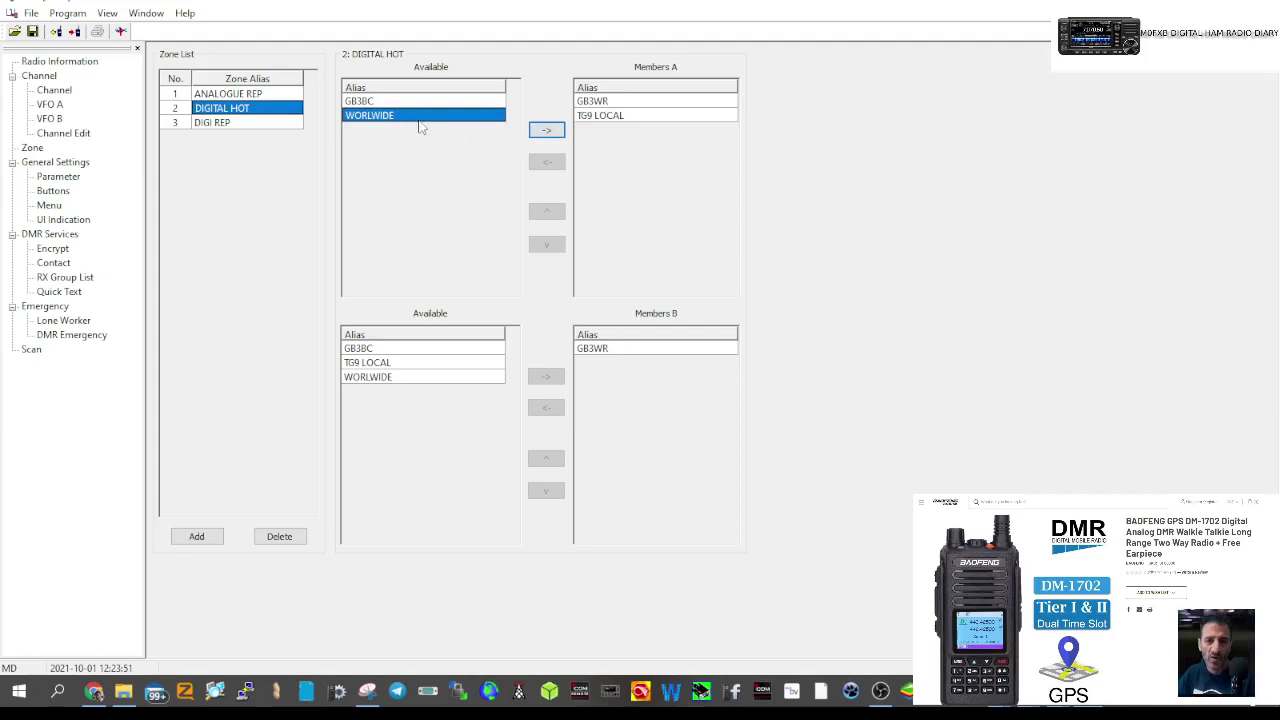
{"action": "left_click", "coordinate": [545, 130]}
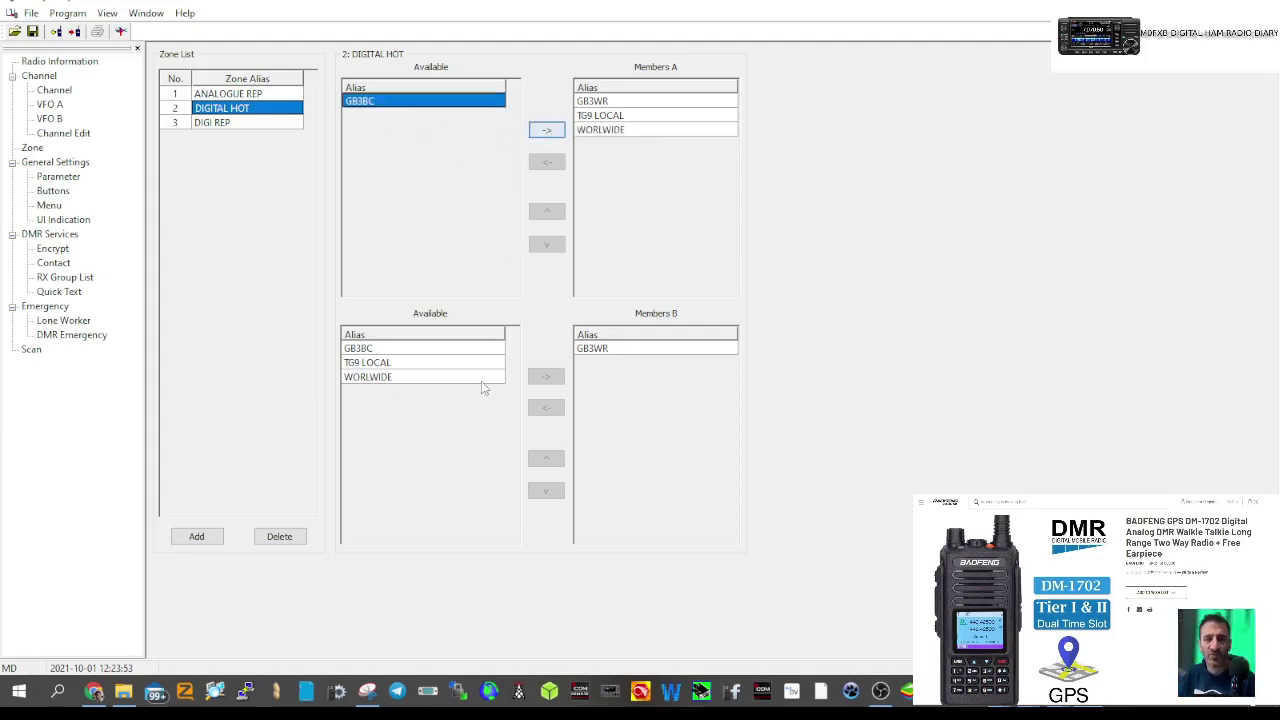
{"action": "left_click", "coordinate": [403, 363]}
{"action": "left_click", "coordinate": [546, 376]}
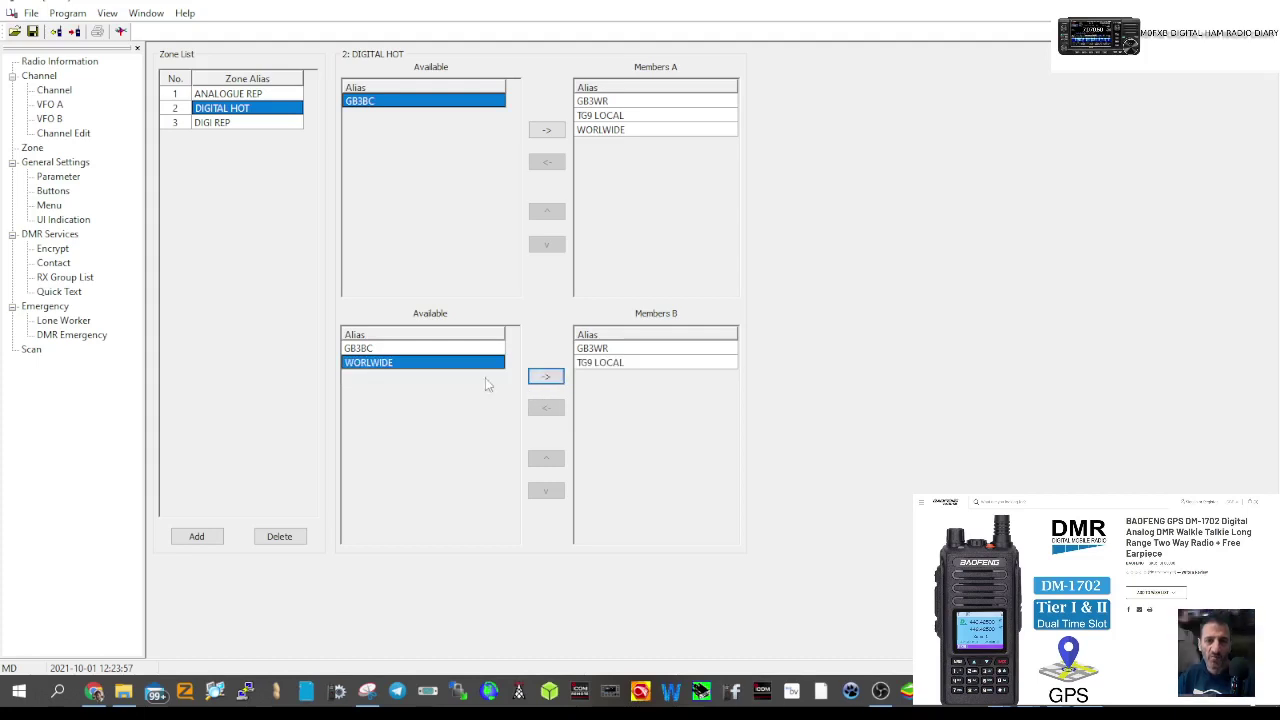
{"action": "left_click", "coordinate": [546, 379]}
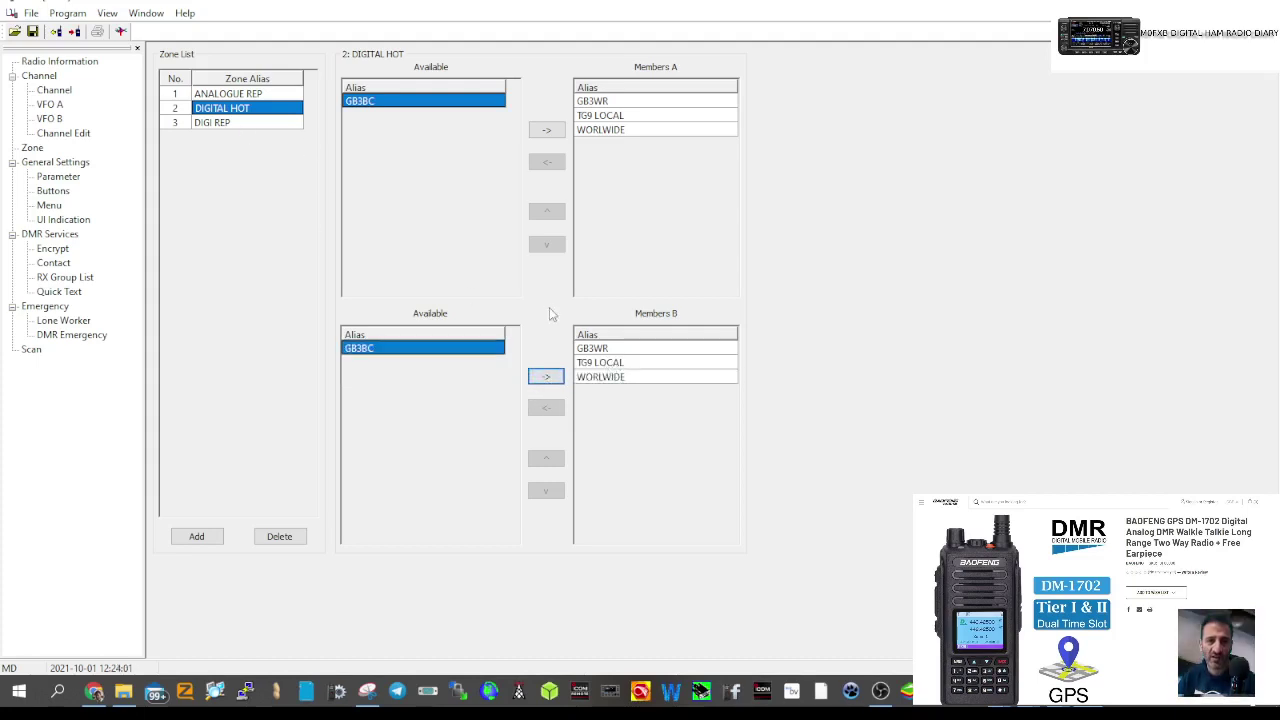
- Remove GB3WR from both of DIGITAL HOT's member lists
{"action": "left_click", "coordinate": [594, 348]}
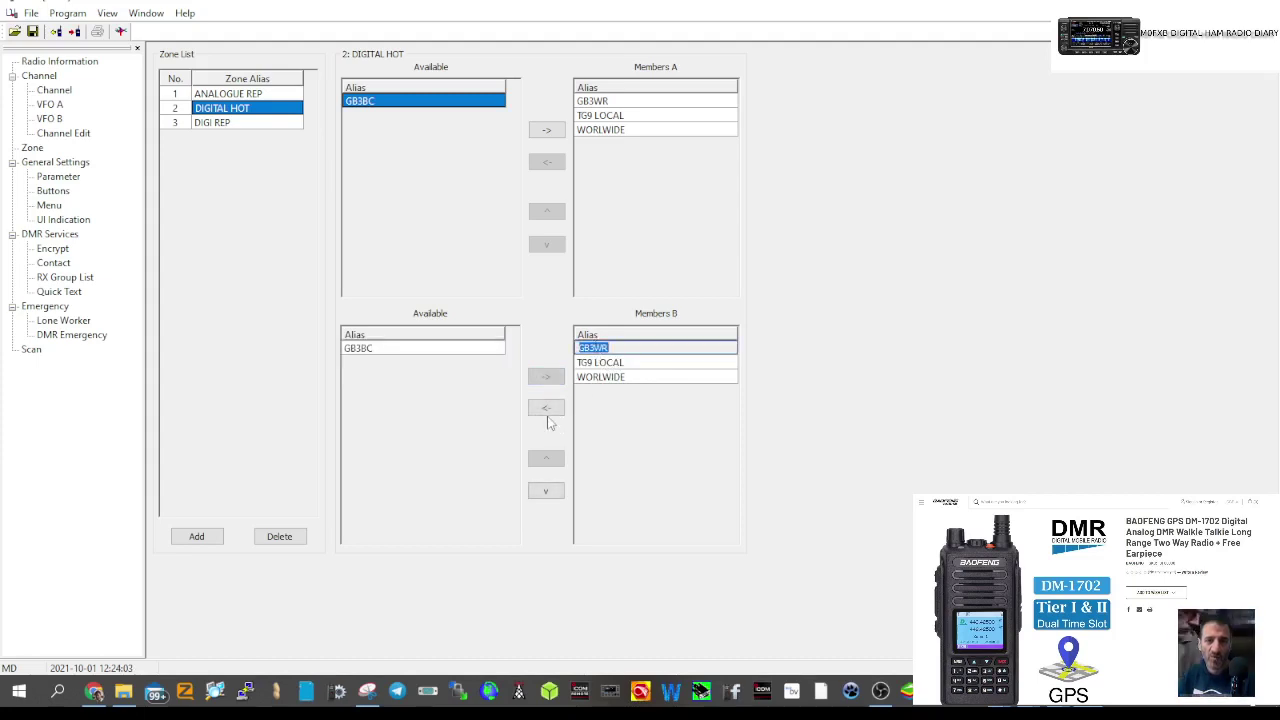
{"action": "left_click", "coordinate": [546, 408]}
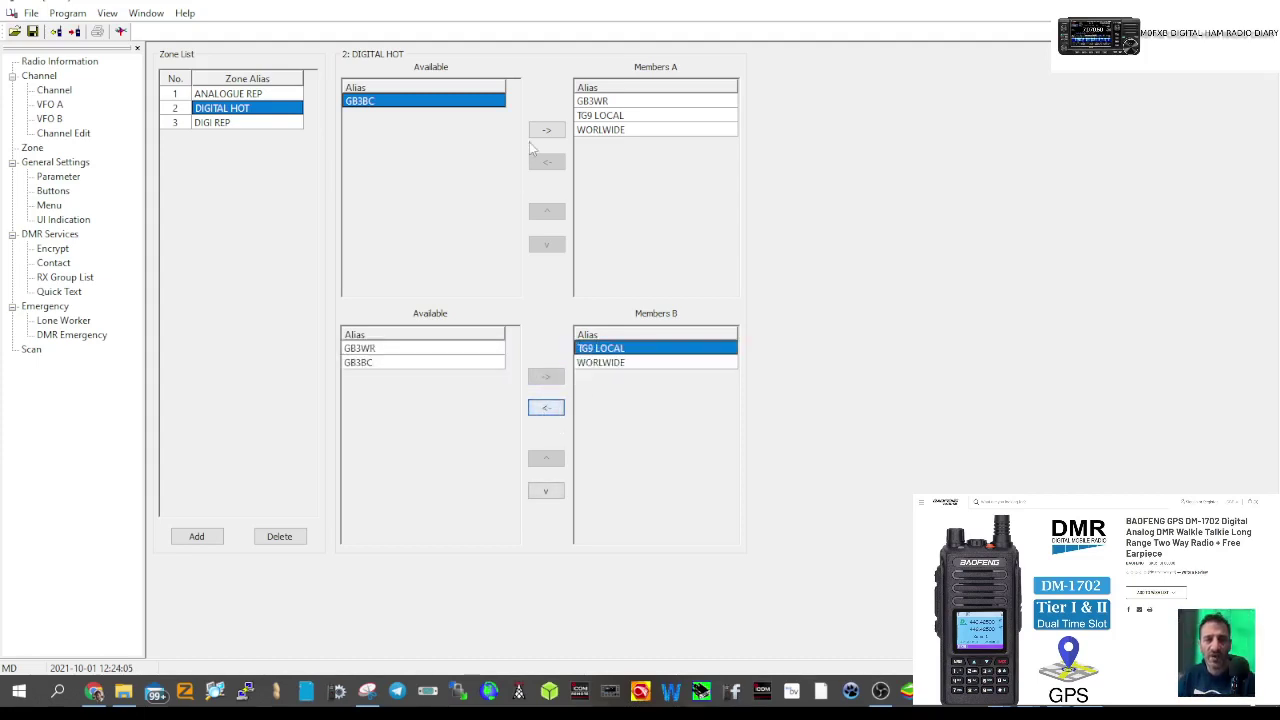
{"action": "left_click", "coordinate": [600, 101]}
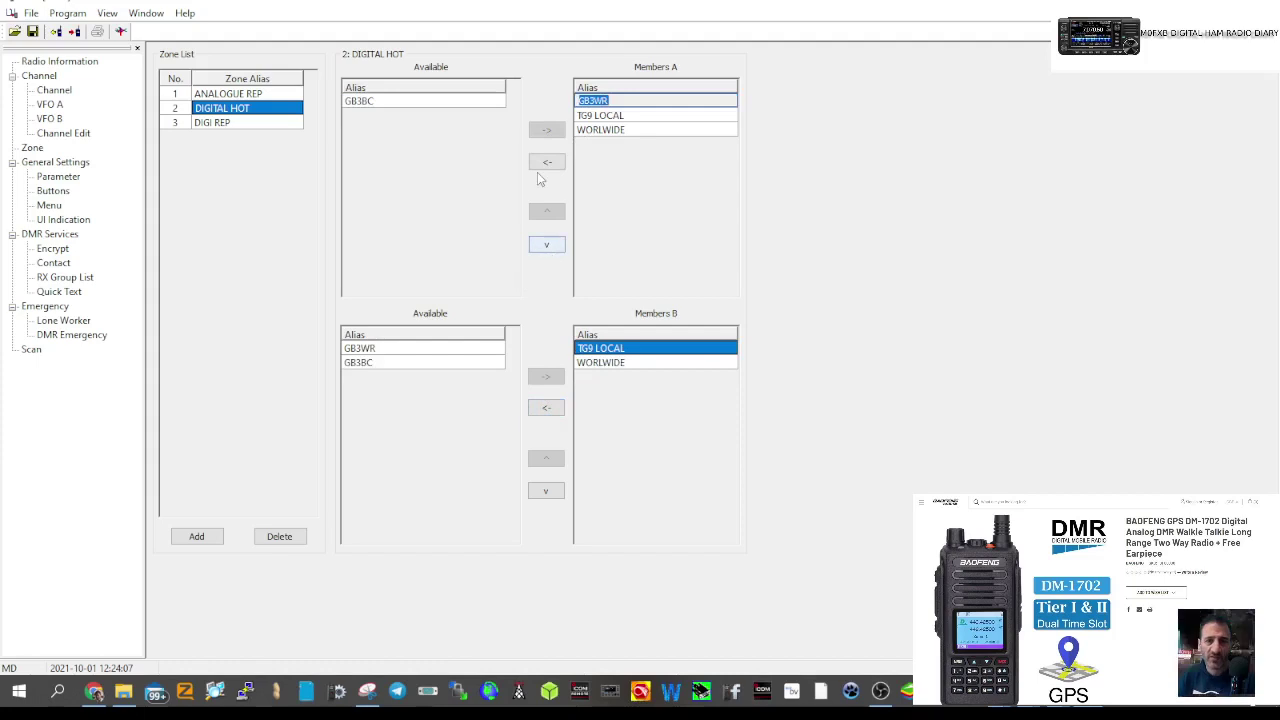
{"action": "left_click", "coordinate": [546, 162]}
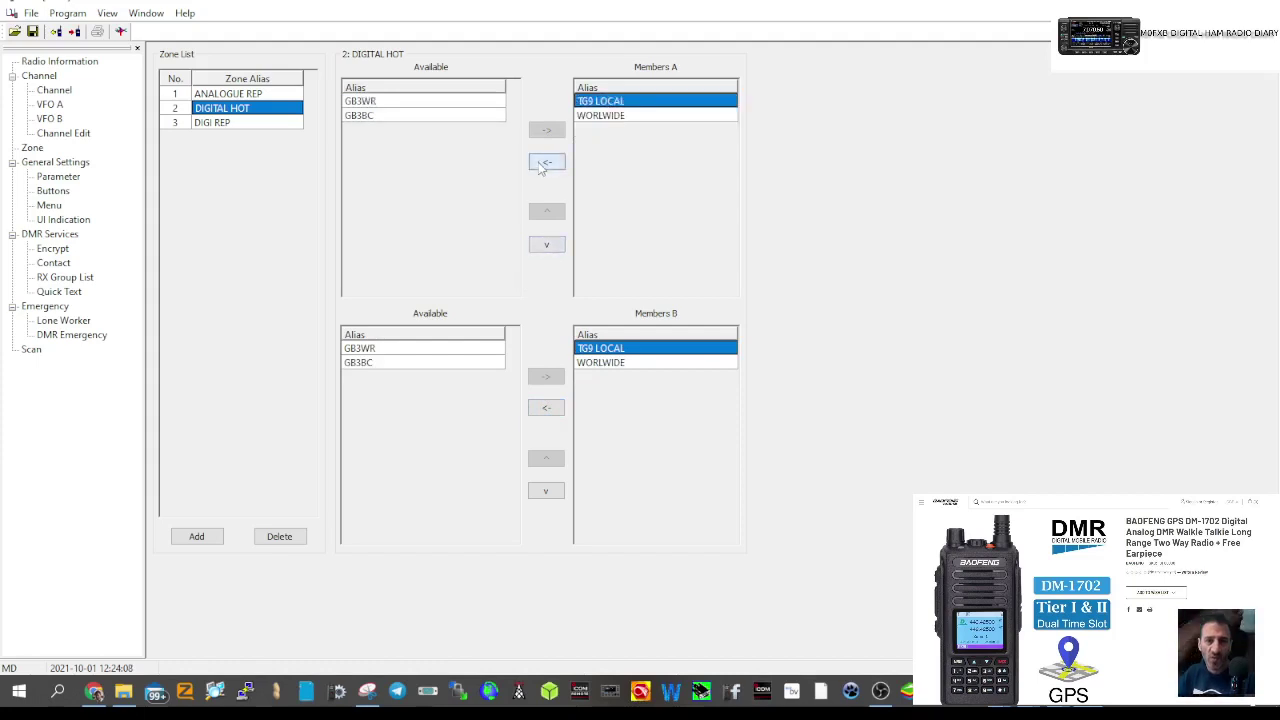
{"action": "left_click", "coordinate": [240, 94]}
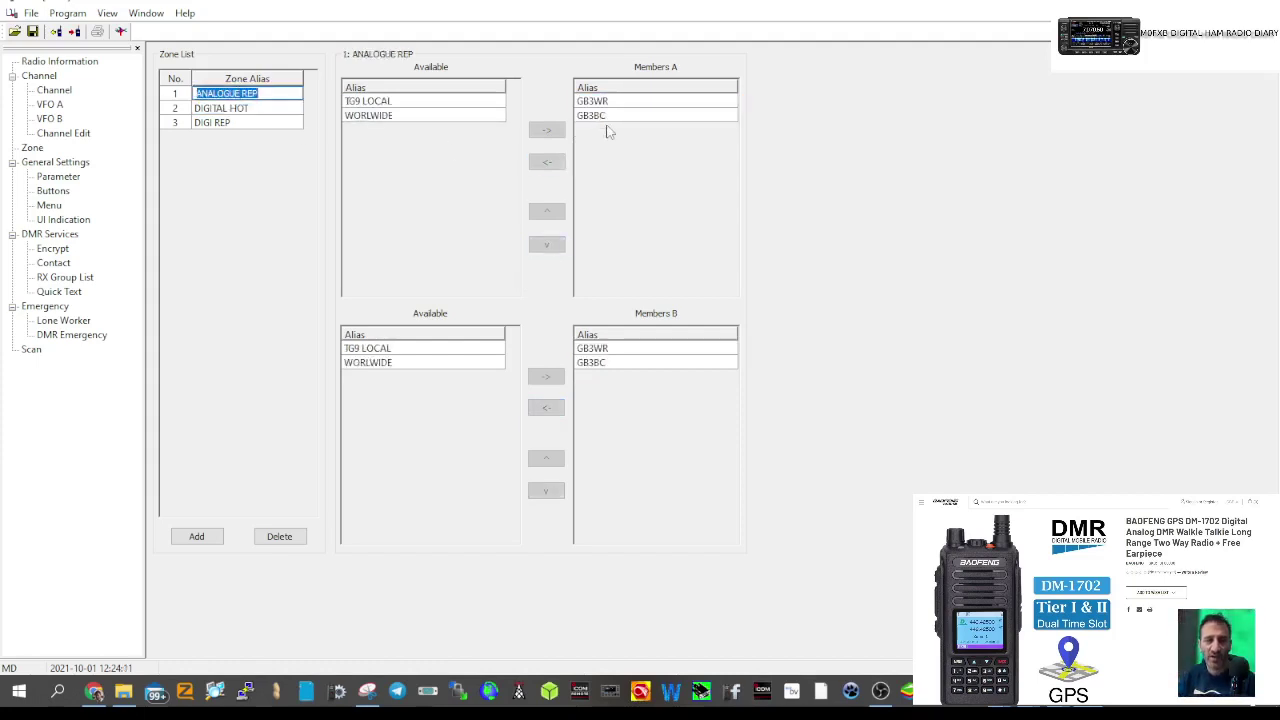
{"action": "left_click", "coordinate": [252, 108]}
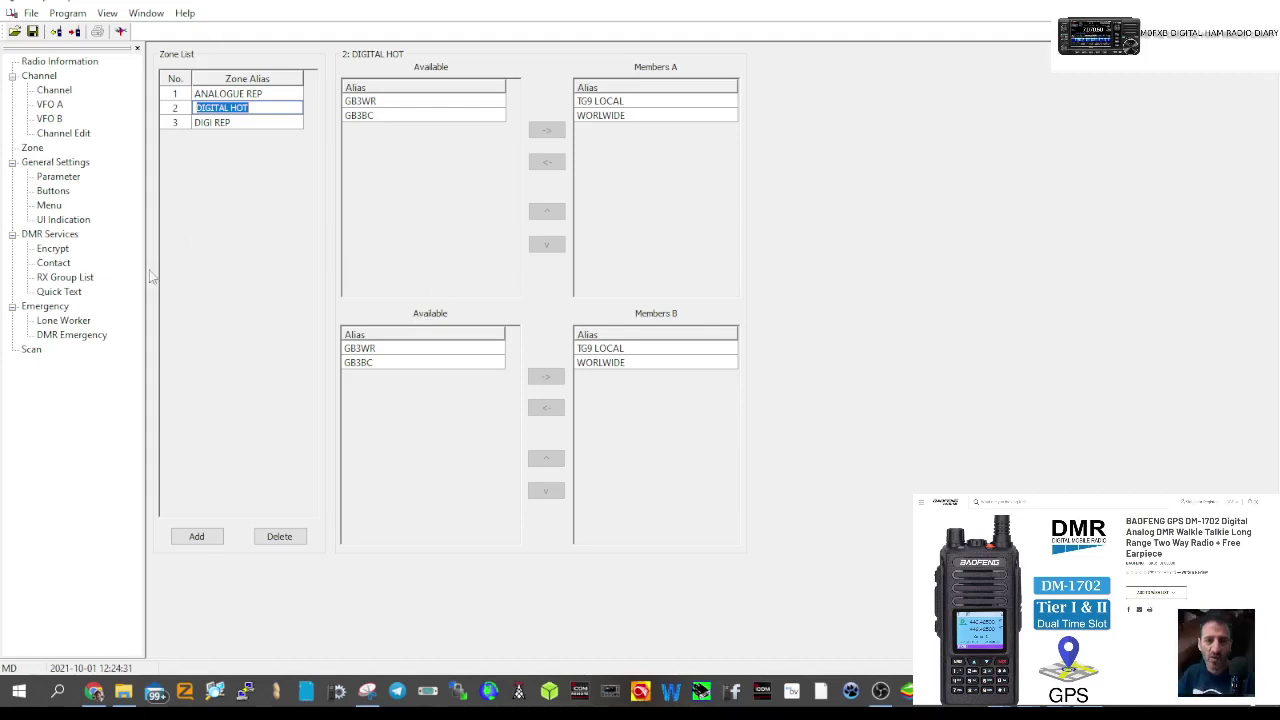
- Return to the channel list showing GB3WR, GB3BC, TG9 LOCAL and WORLWIDE, closing the Program menu unused
{"action": "key", "text": "Return"}
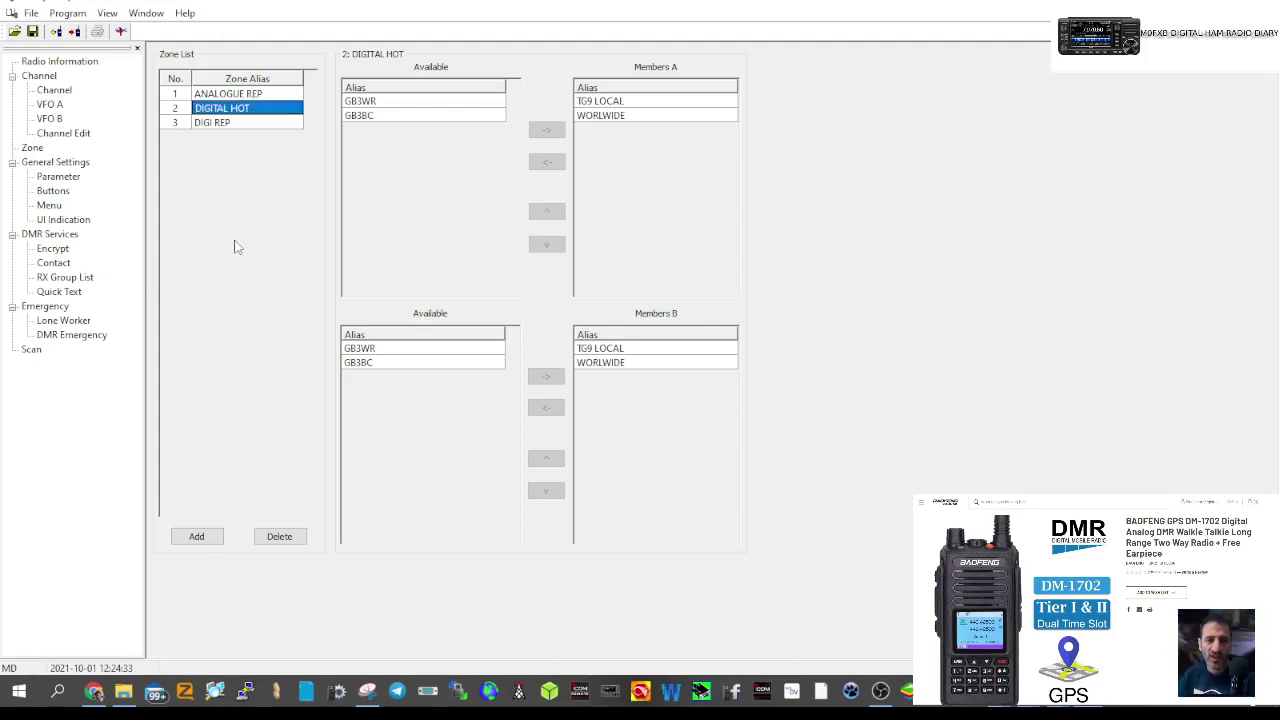
{"action": "left_click", "coordinate": [33, 148]}
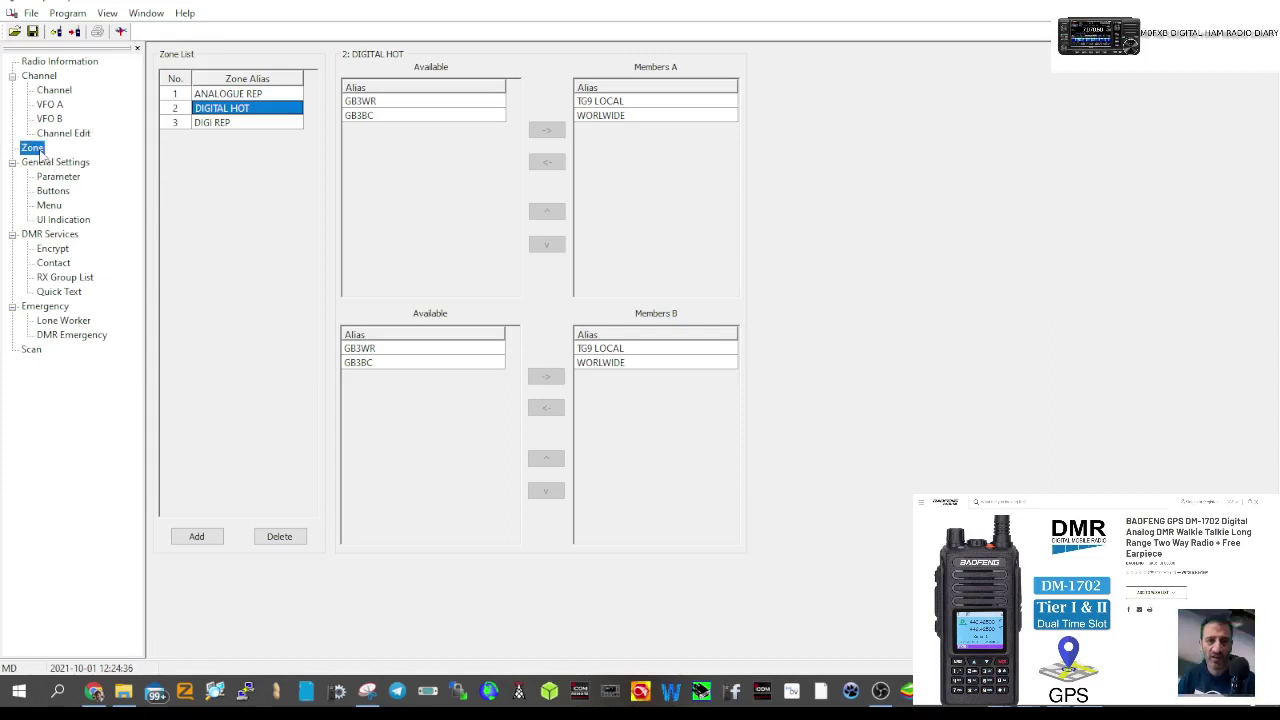
{"action": "left_click", "coordinate": [55, 90]}
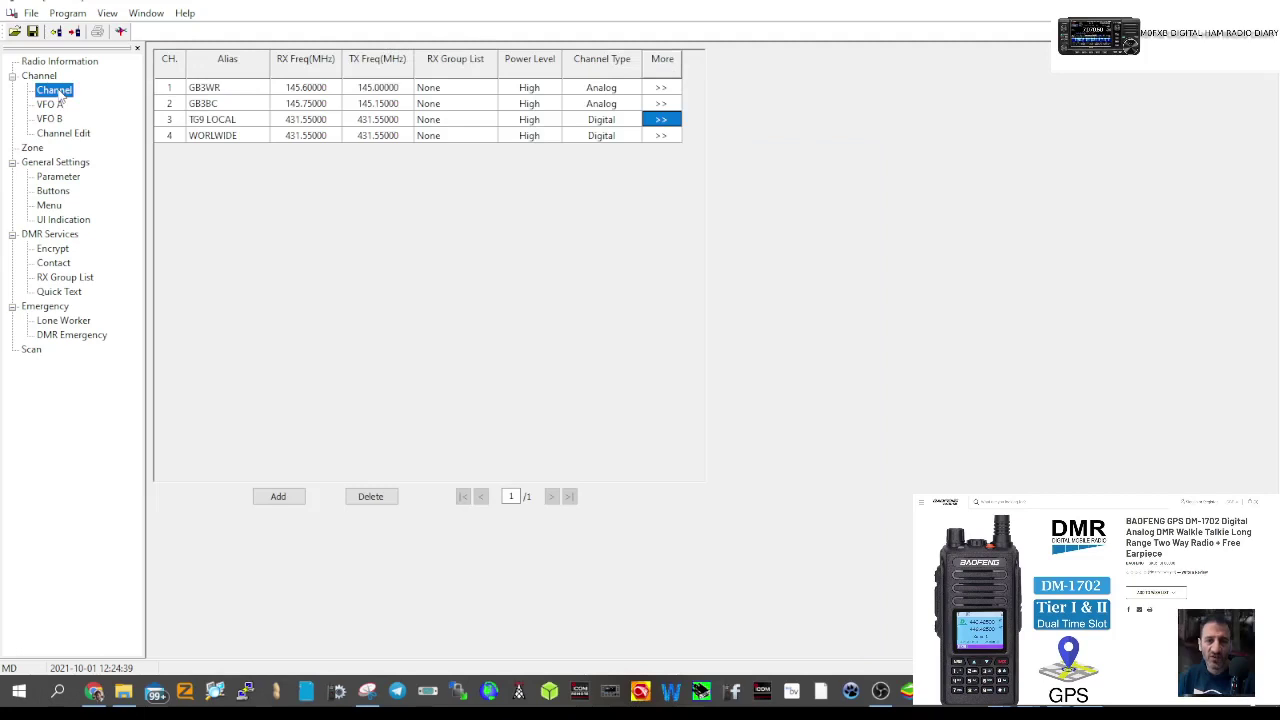
{"action": "left_click", "coordinate": [68, 14]}
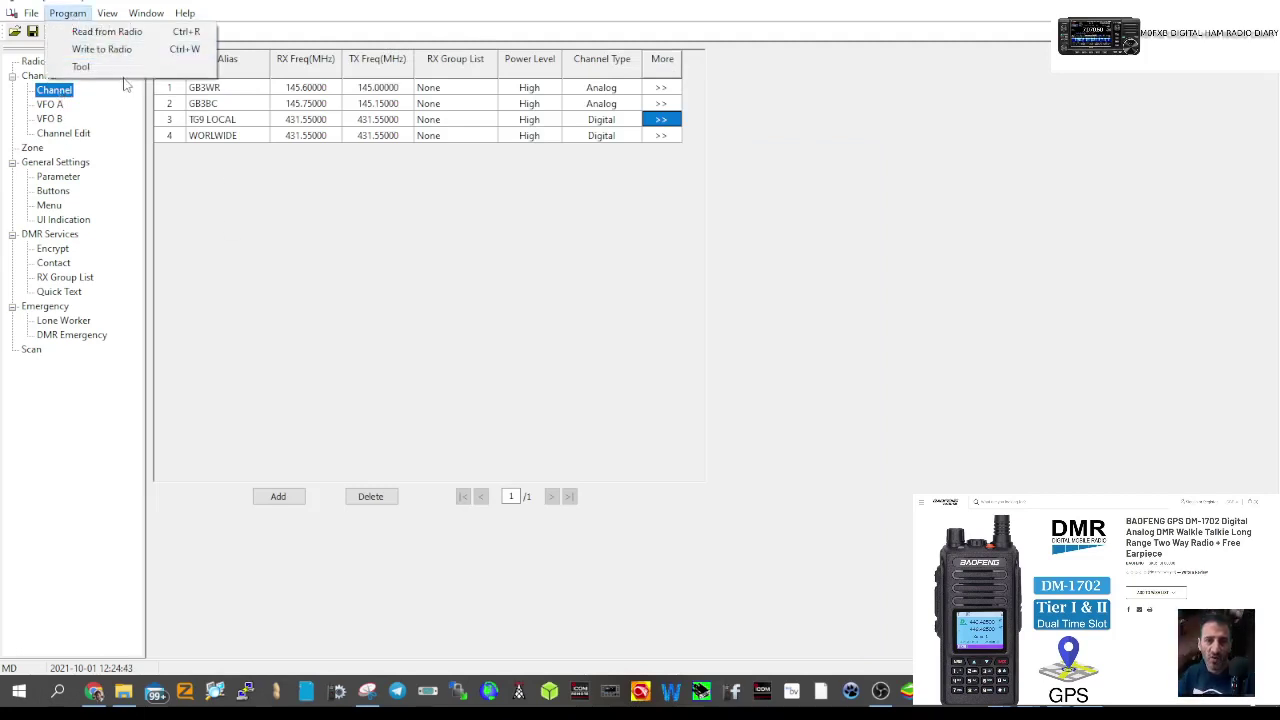
{"action": "left_click", "coordinate": [387, 304]}
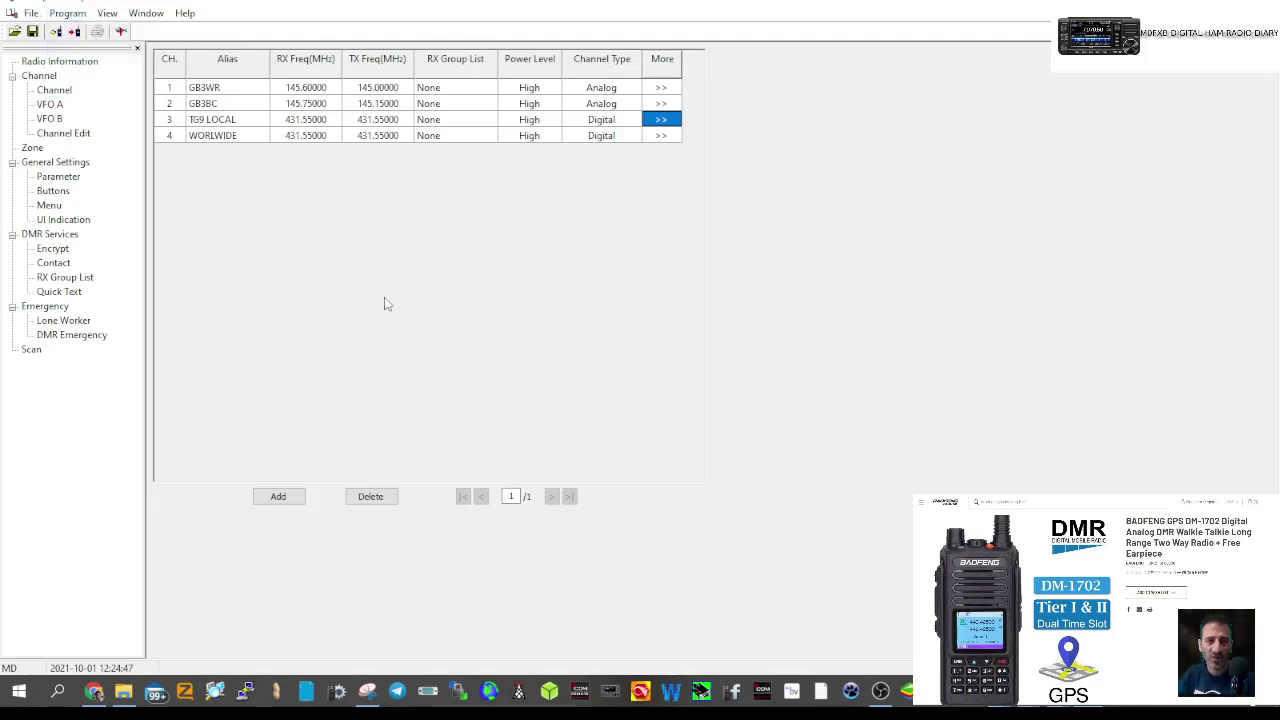